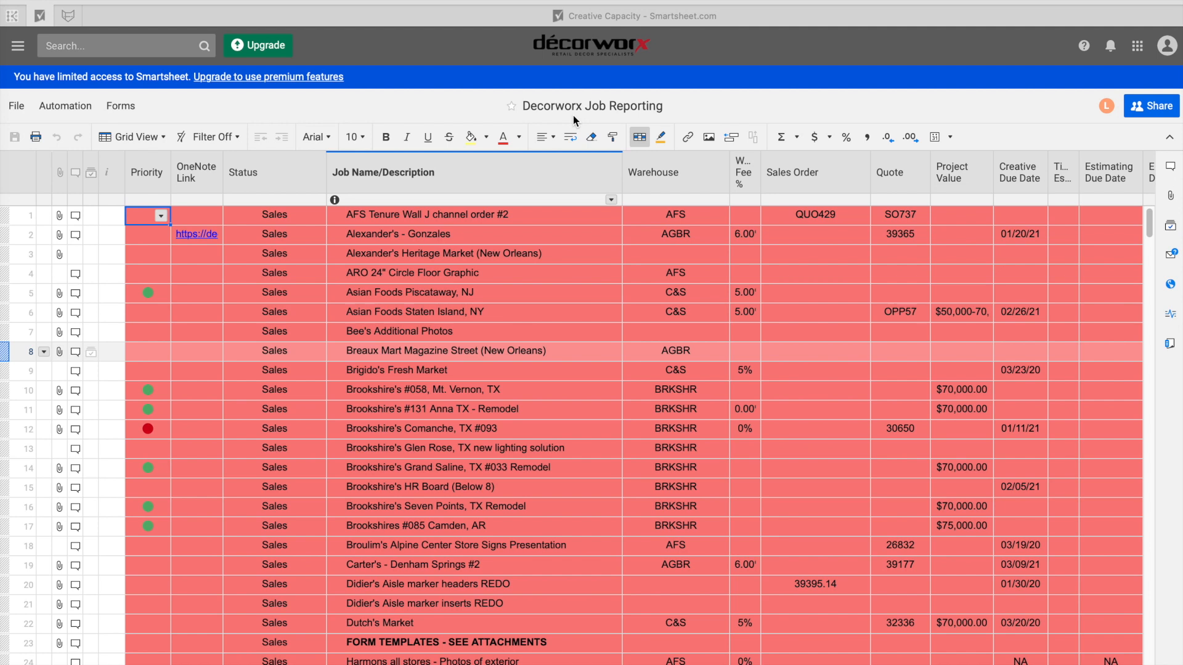
Apply the saved Creative filter to the Decorworx Job Reporting sheet.
click(227, 137)
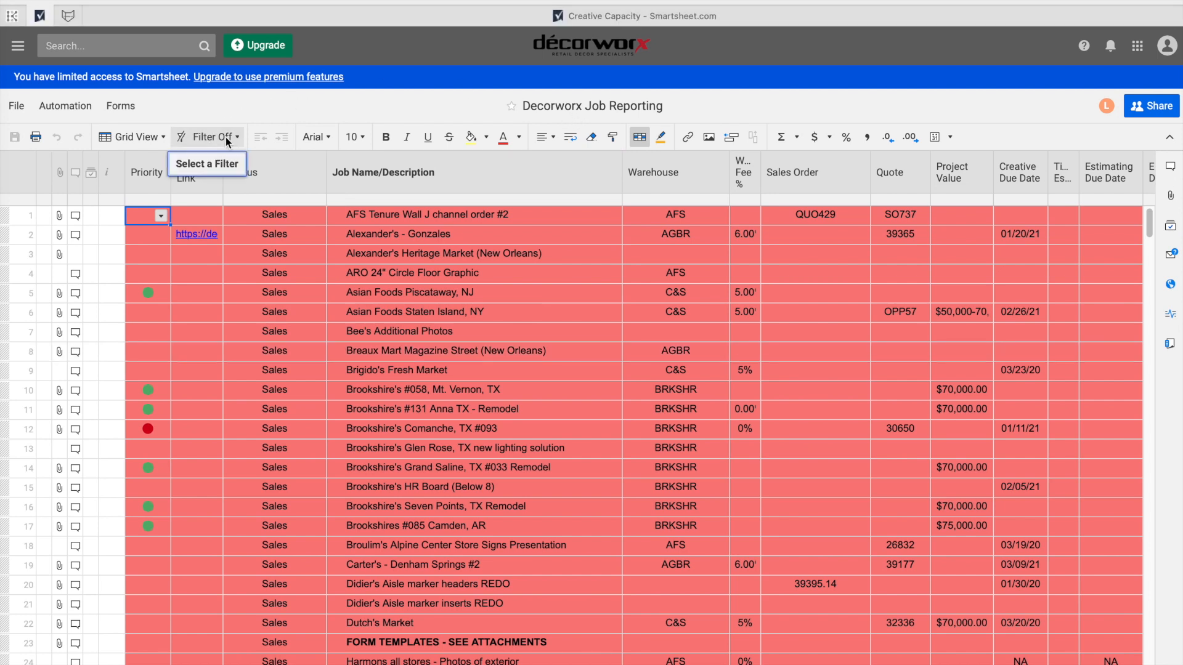
click(226, 136)
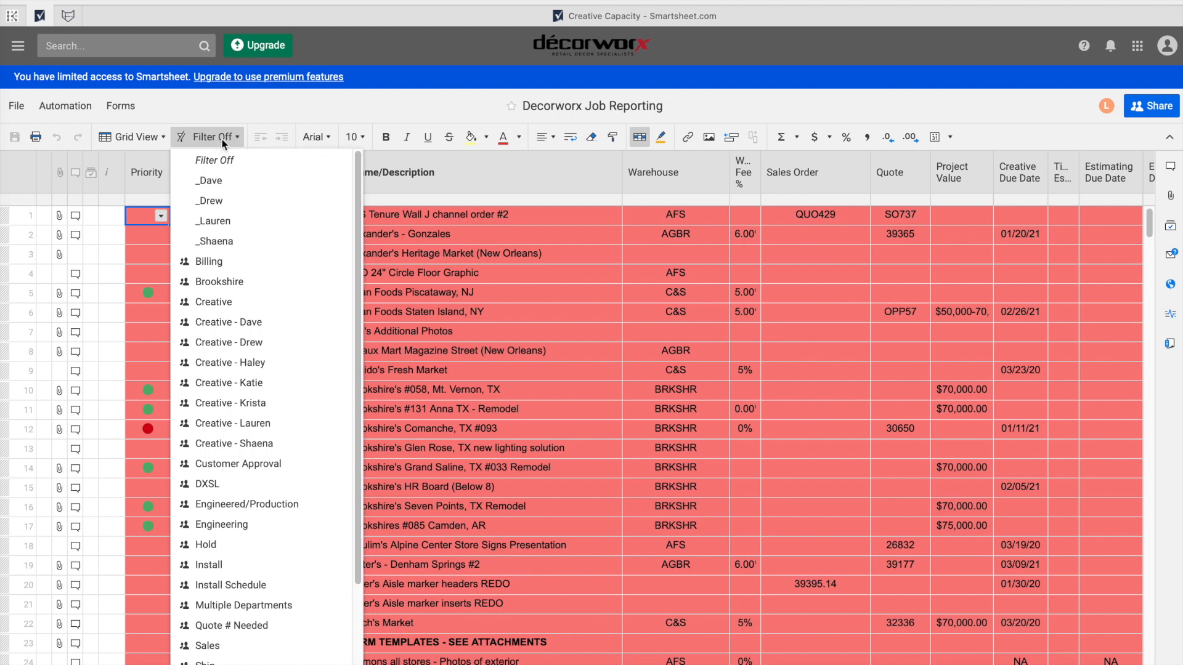
click(225, 303)
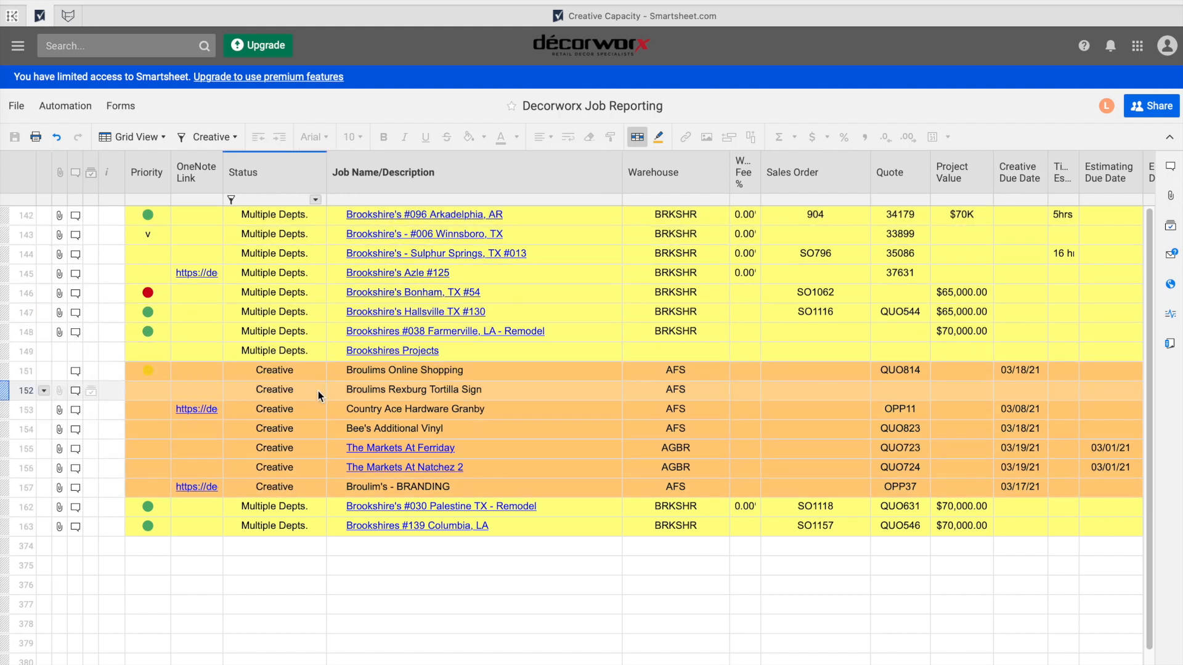
click(314, 372)
click(316, 371)
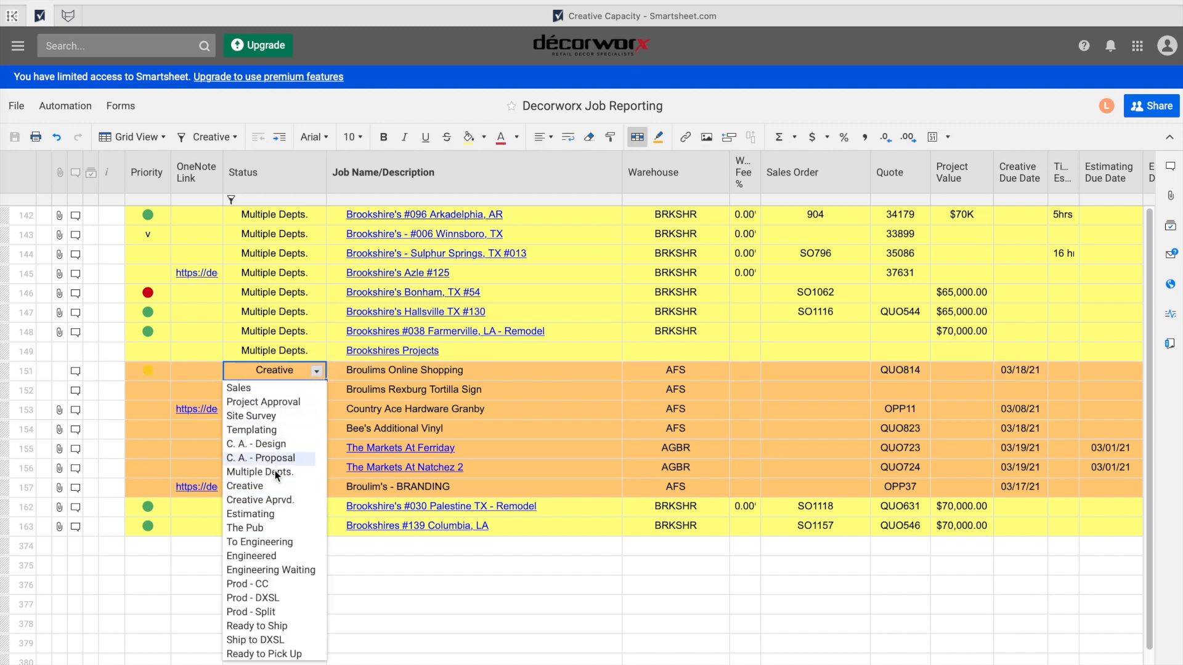
click(272, 497)
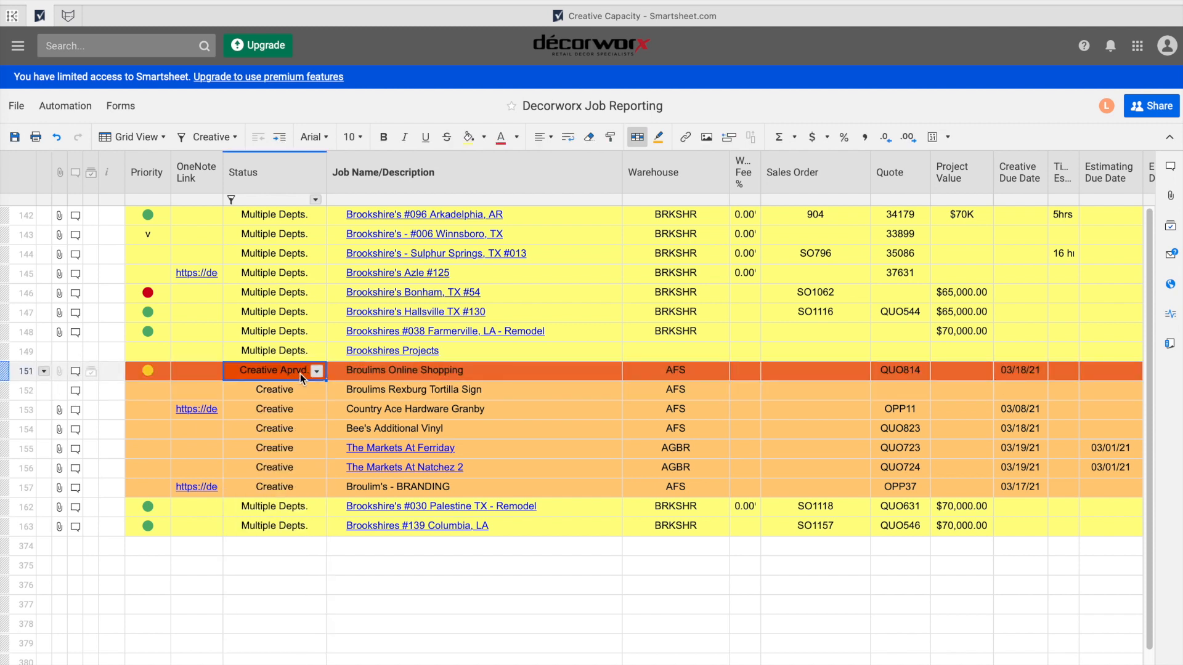
click(317, 372)
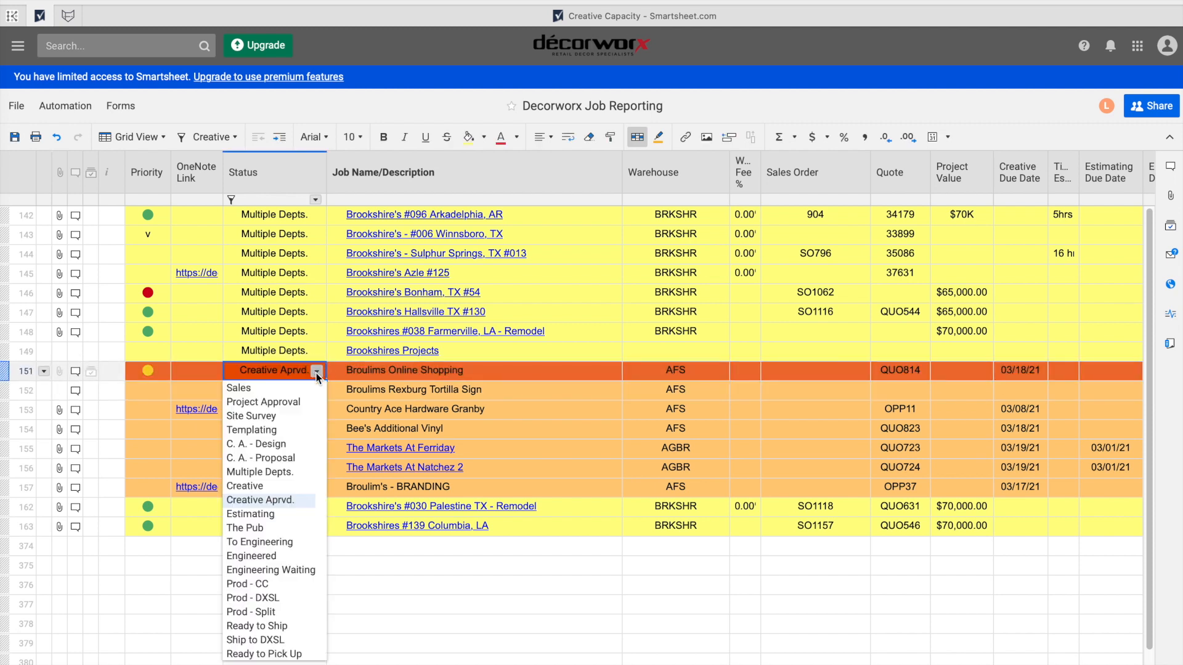
click(271, 485)
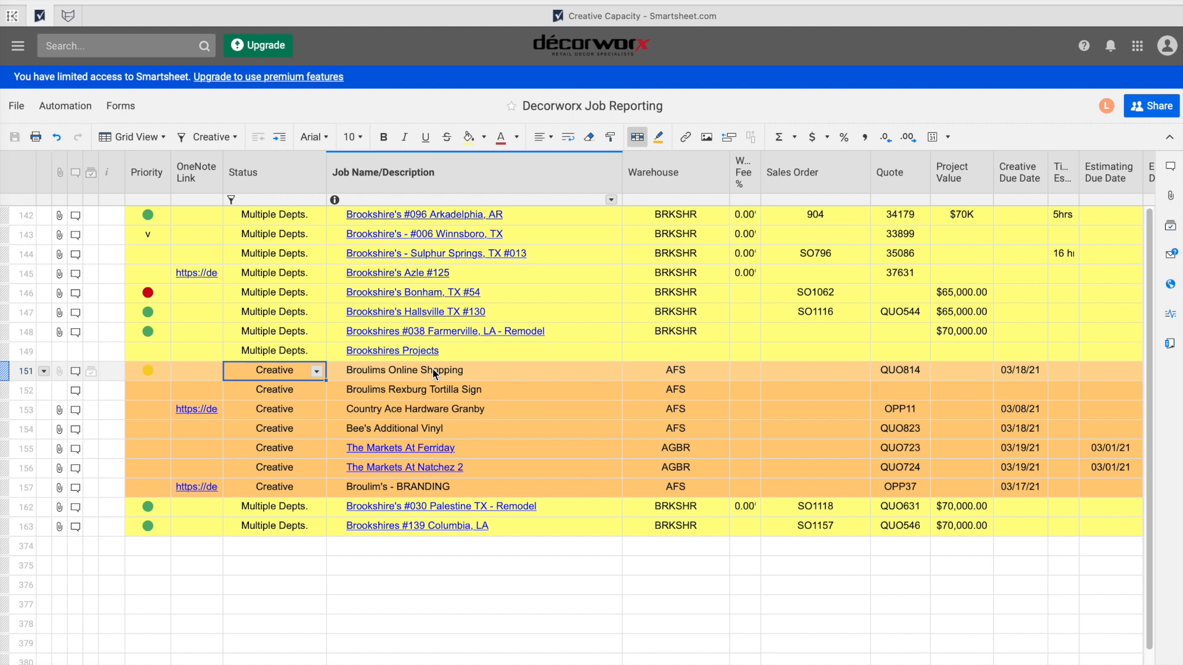
key(Down)
scroll(612, 401, right, 5)
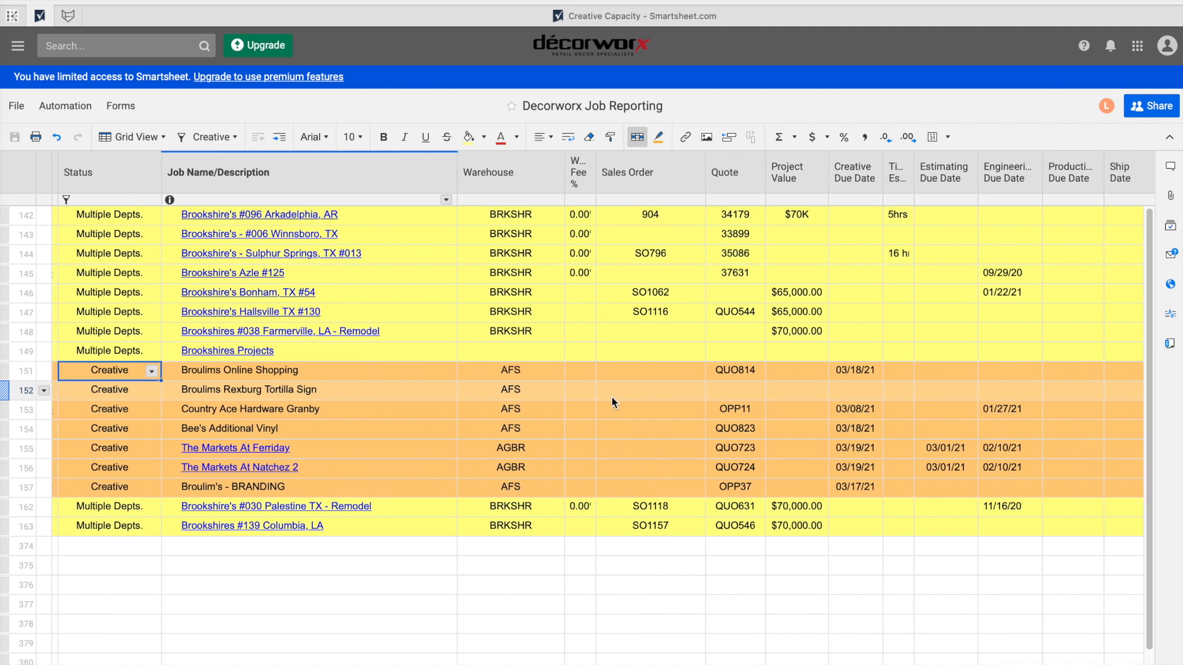
scroll(613, 401, right, 5)
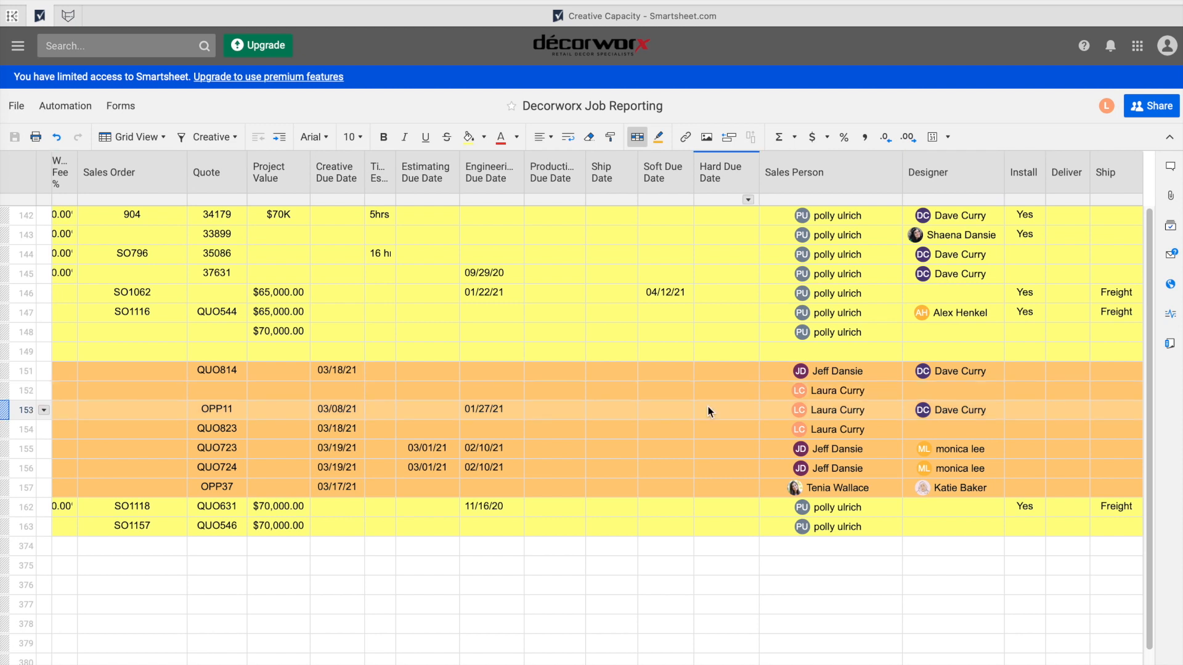
scroll(709, 411, left, 2)
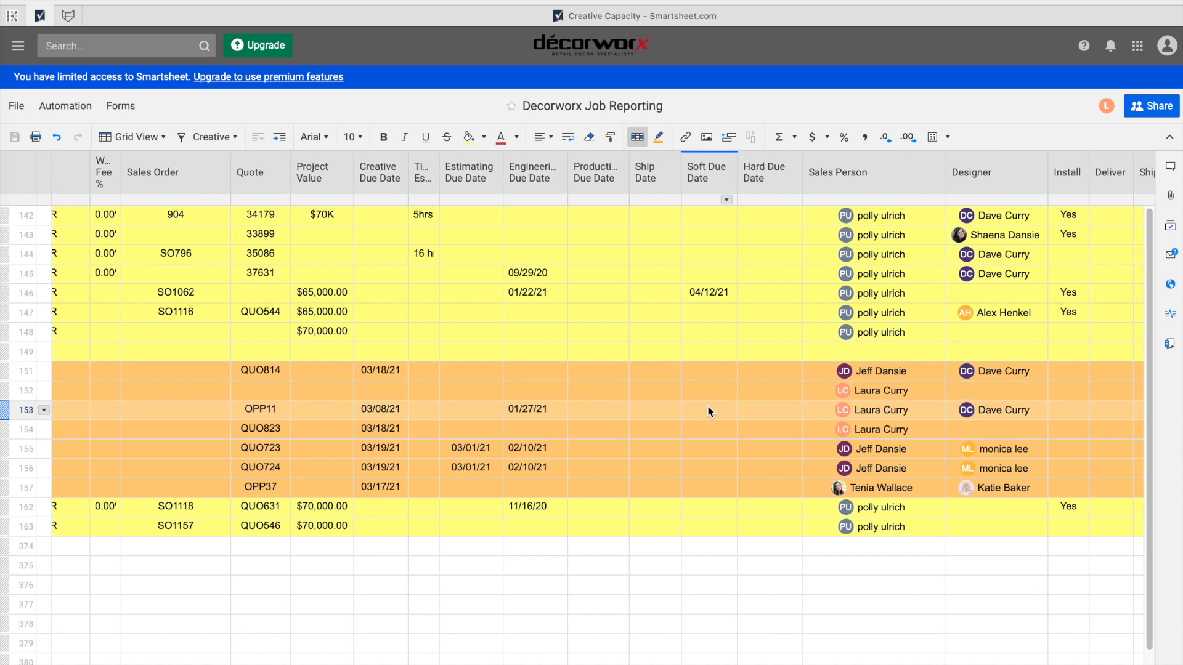
scroll(708, 411, left, 1)
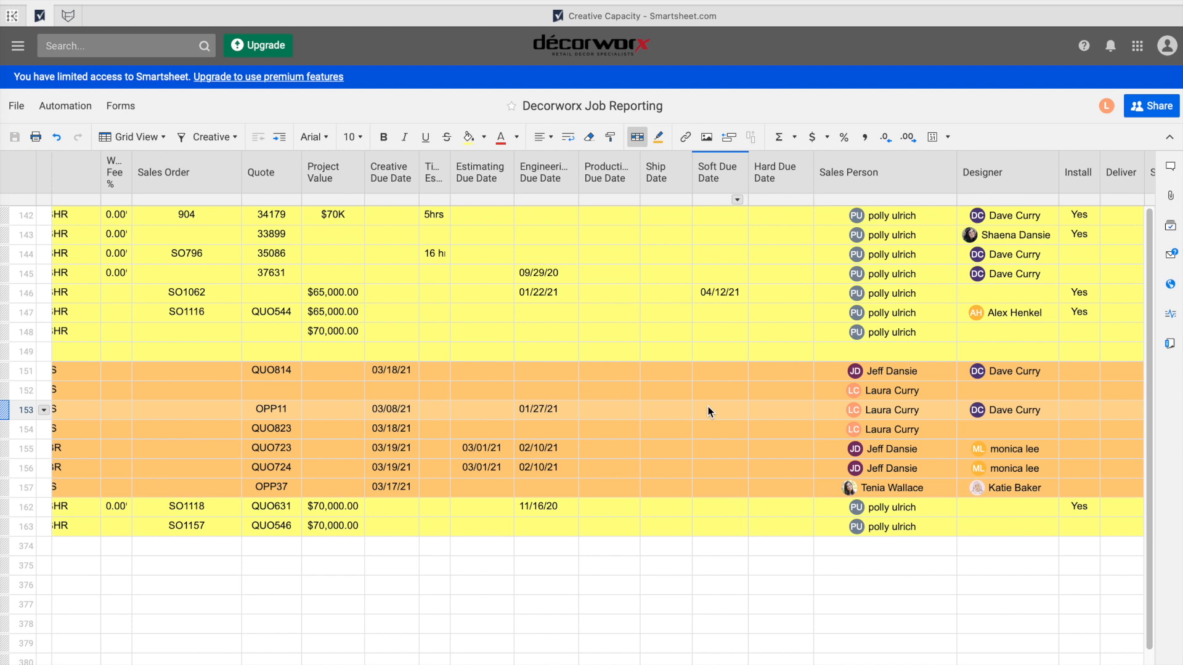
scroll(708, 412, down, 1)
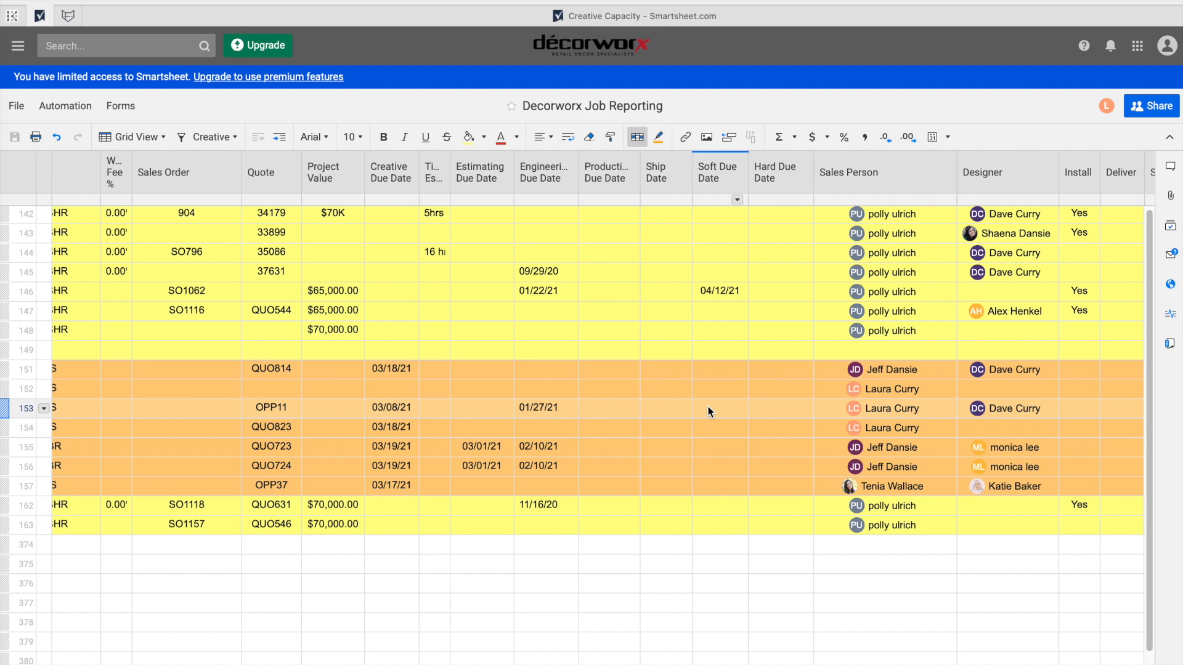
scroll(708, 412, up, 1)
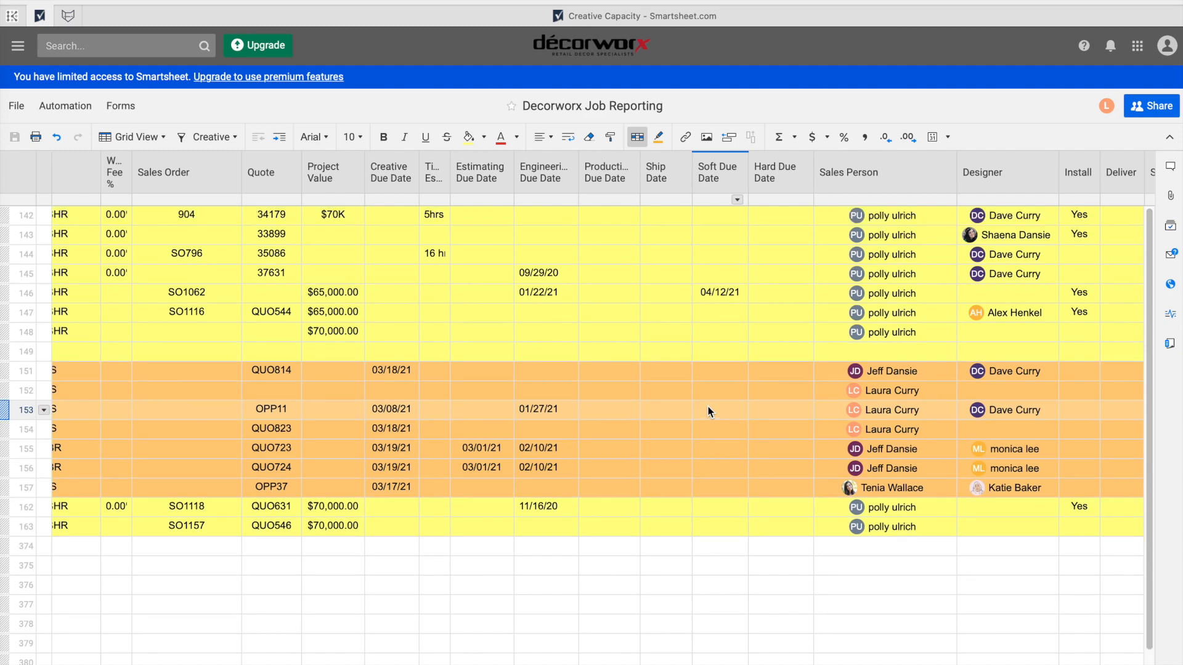
scroll(708, 412, left, 10)
scroll(708, 412, right, 1)
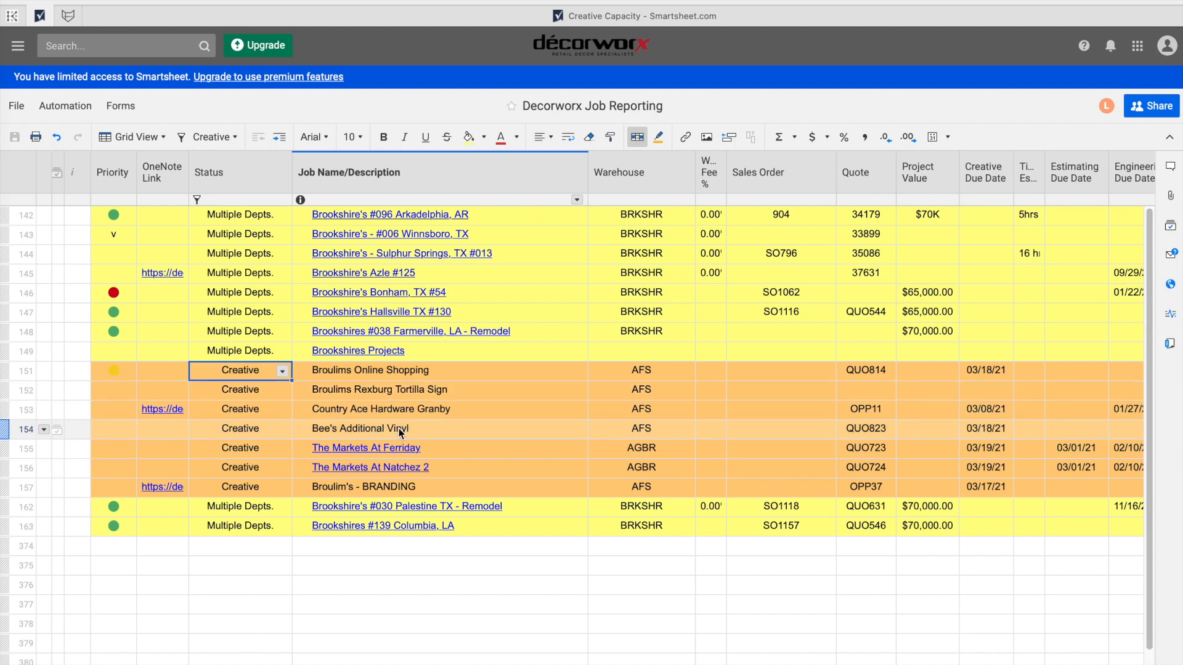
scroll(559, 431, right, 3)
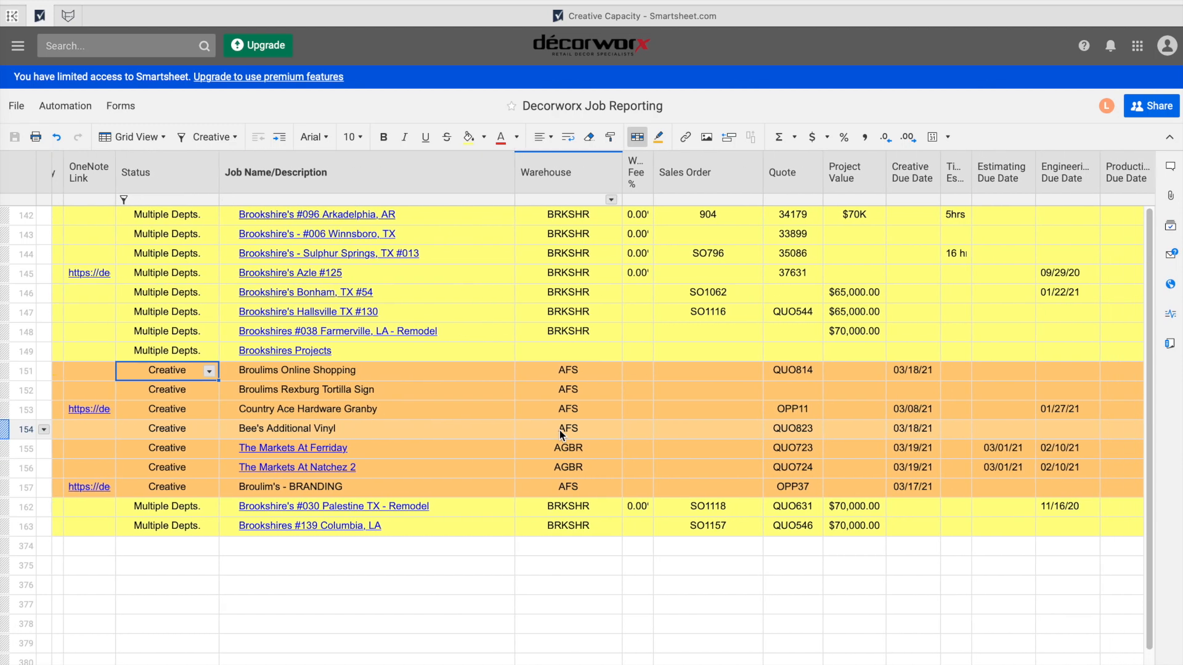
scroll(560, 430, right, 1)
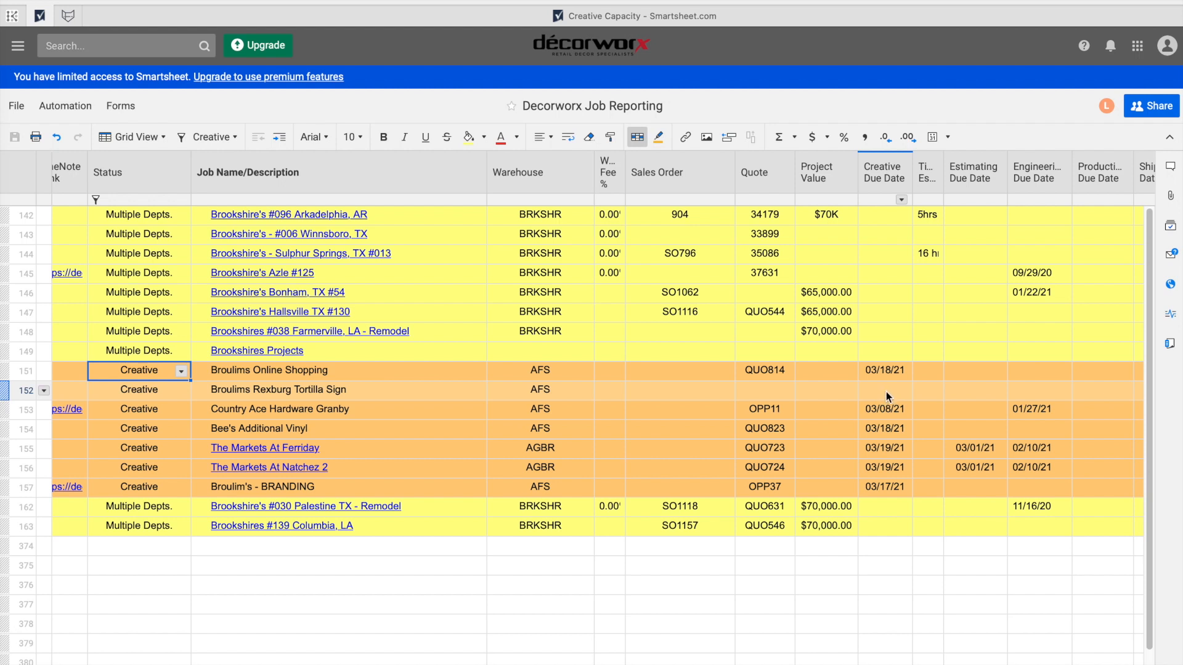
scroll(888, 397, left, 5)
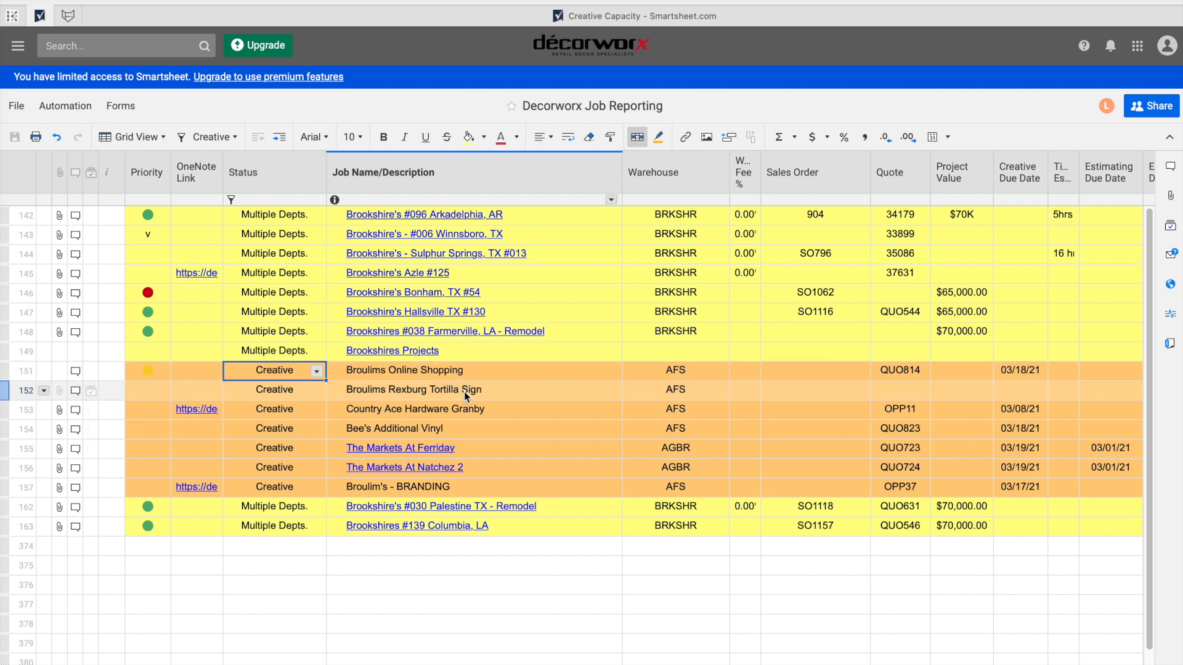
Read the Broulims Rexburg Tortilla Sign row's full comments, including the engineering filepath, then close them.
click(75, 390)
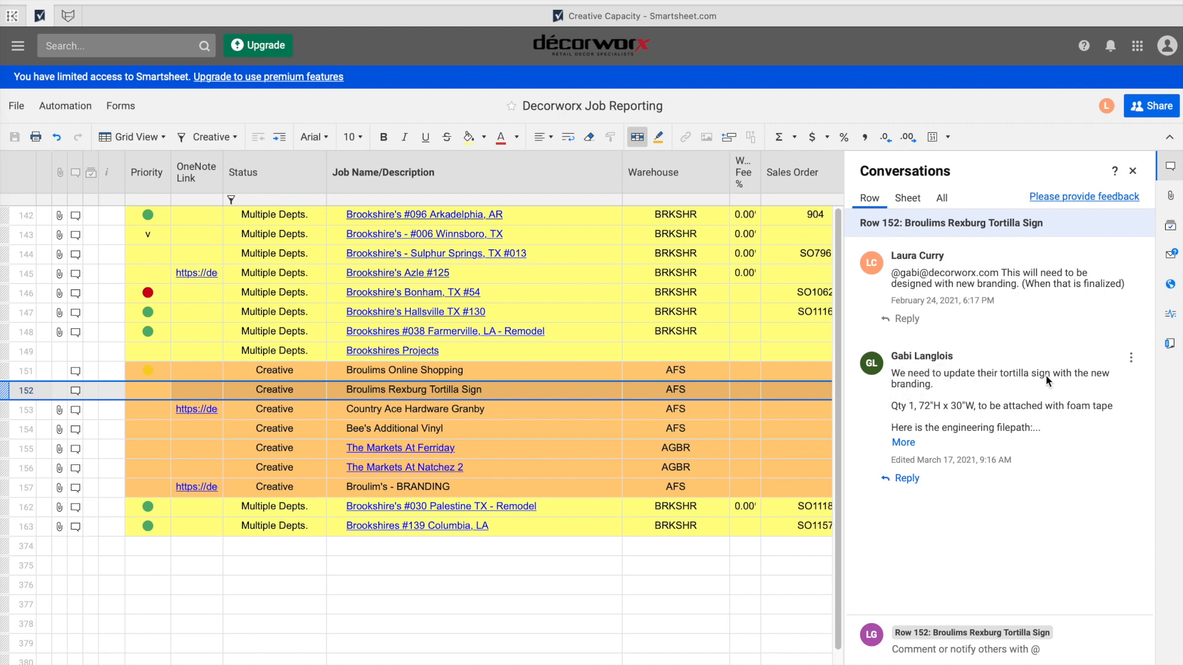
click(904, 442)
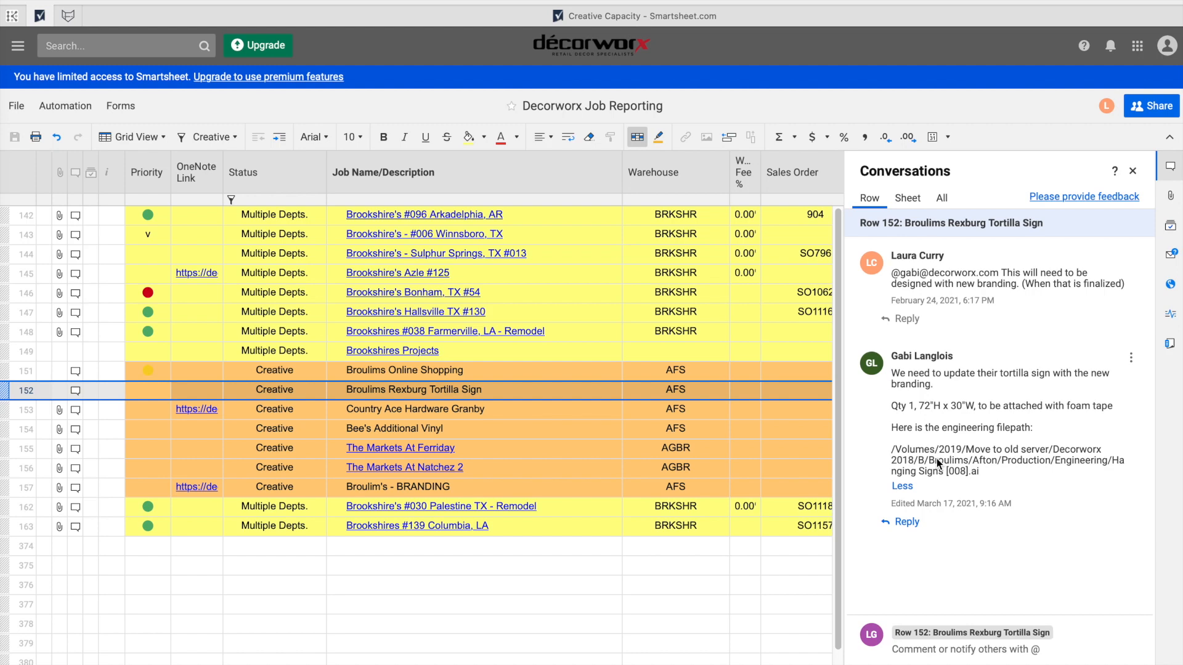
click(1133, 172)
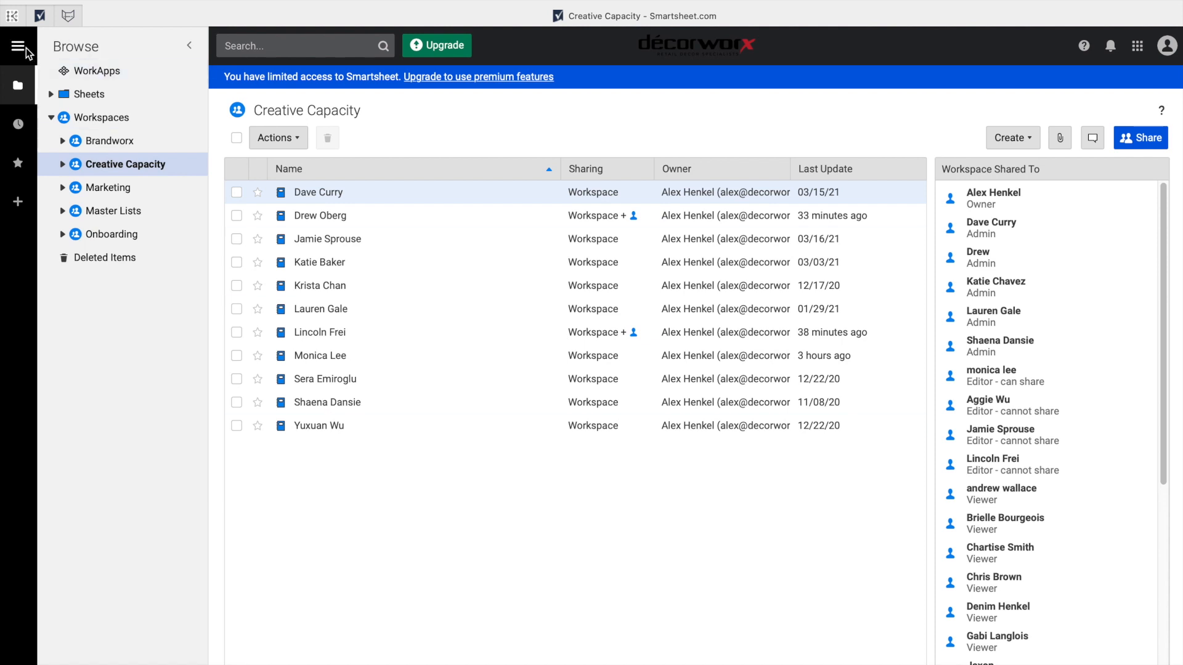
Open a designer's capacity report from the Recently Opened list.
click(19, 126)
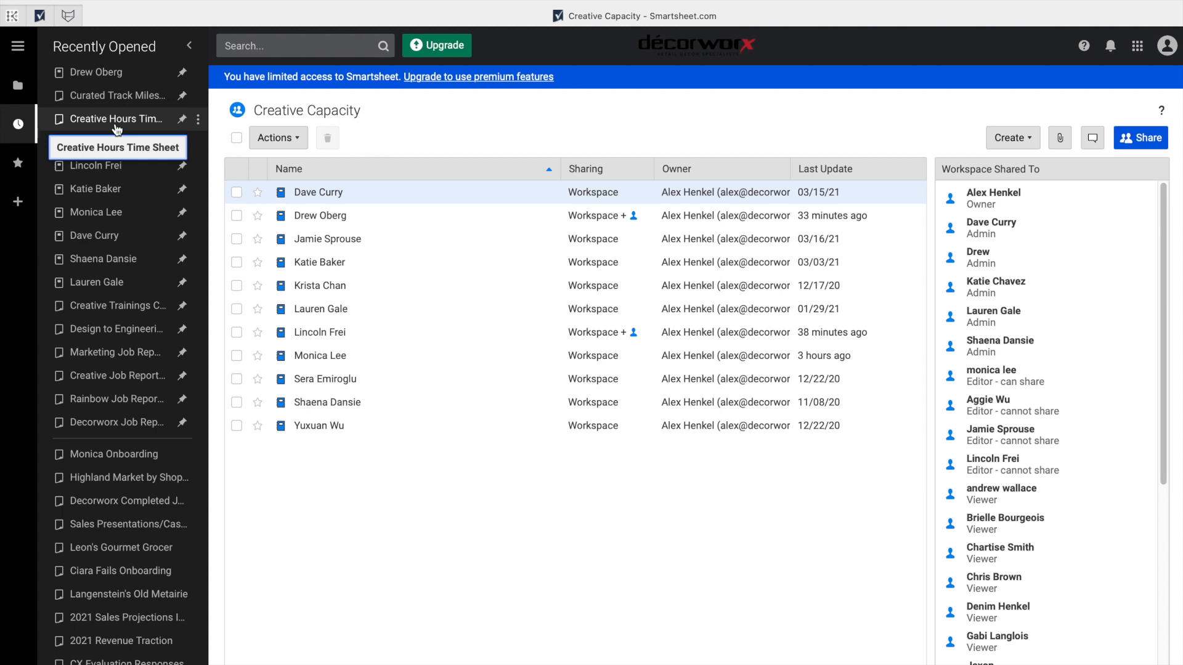
click(111, 238)
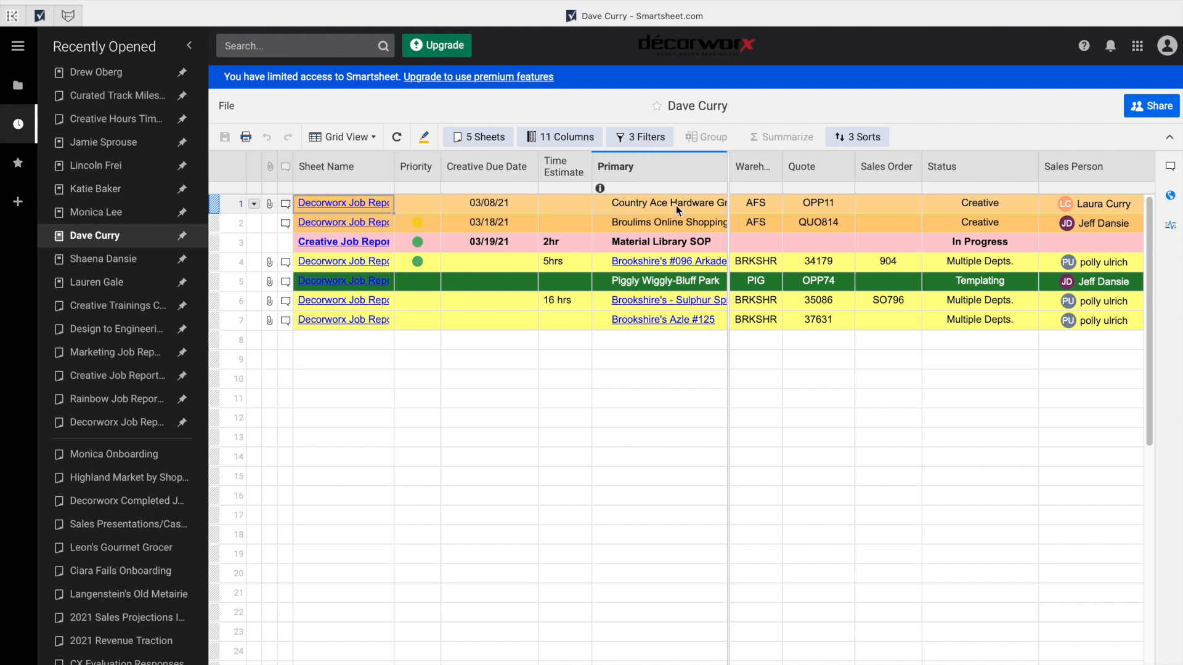
Clear Country Ace Hardware Granby's 03/08/21 creative due date, save, and refresh the report.
click(490, 205)
key(Delete)
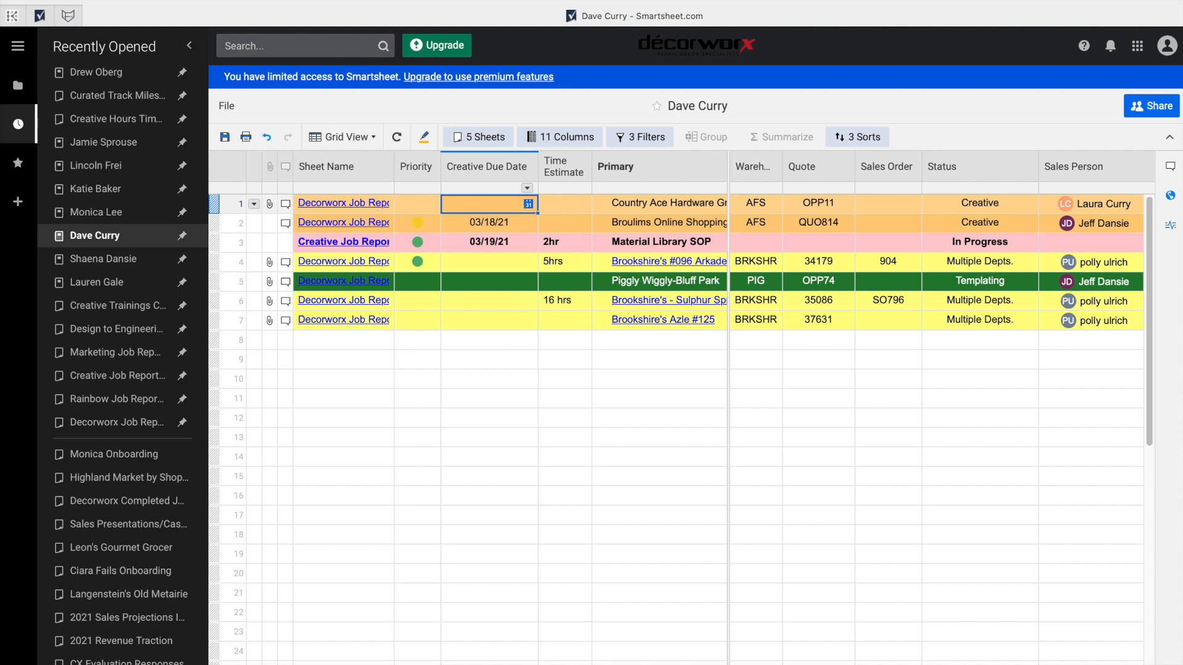
click(225, 137)
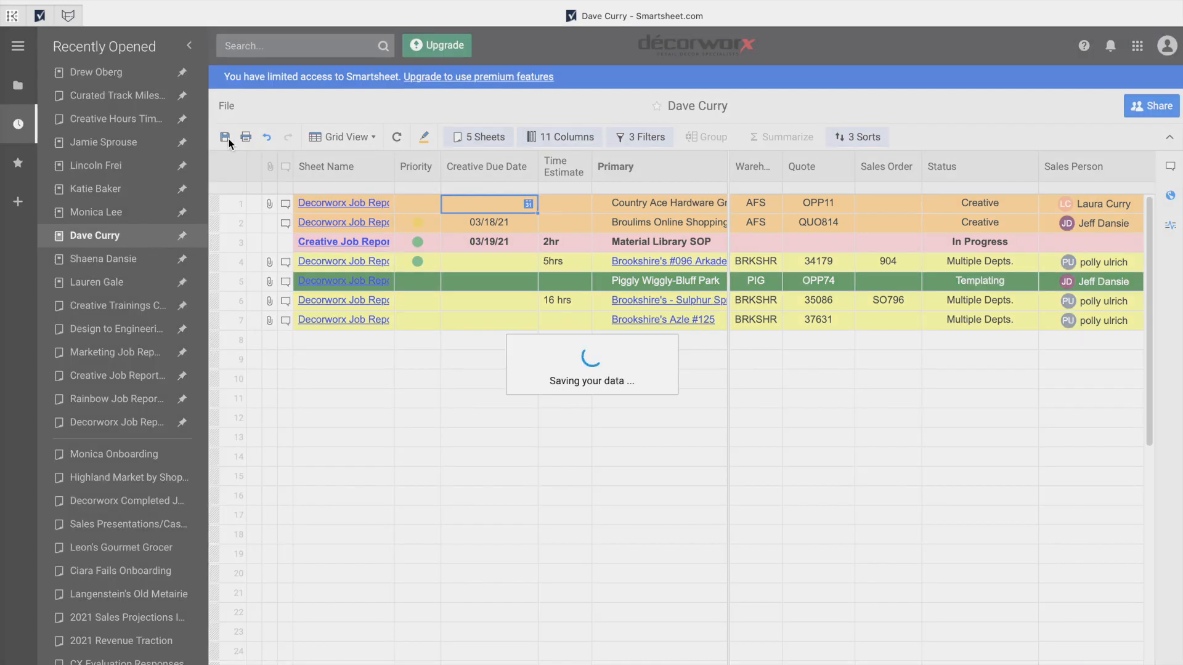
click(396, 137)
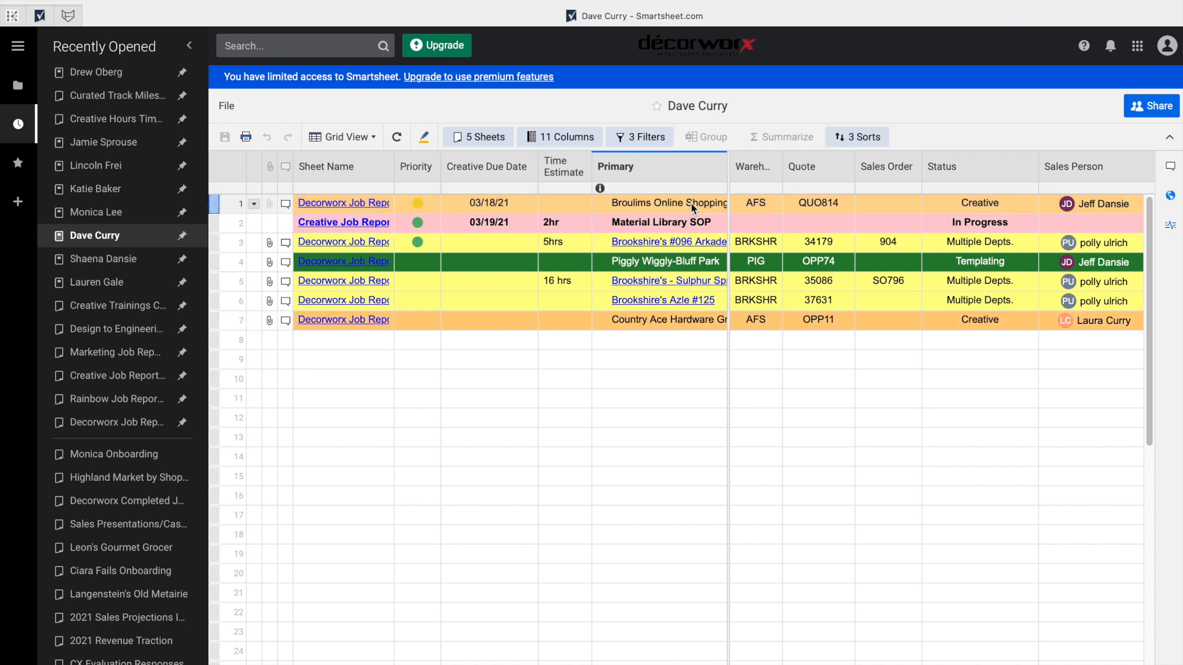
Open another designer's capacity report from Recently Opened.
scroll(697, 208, right, 3)
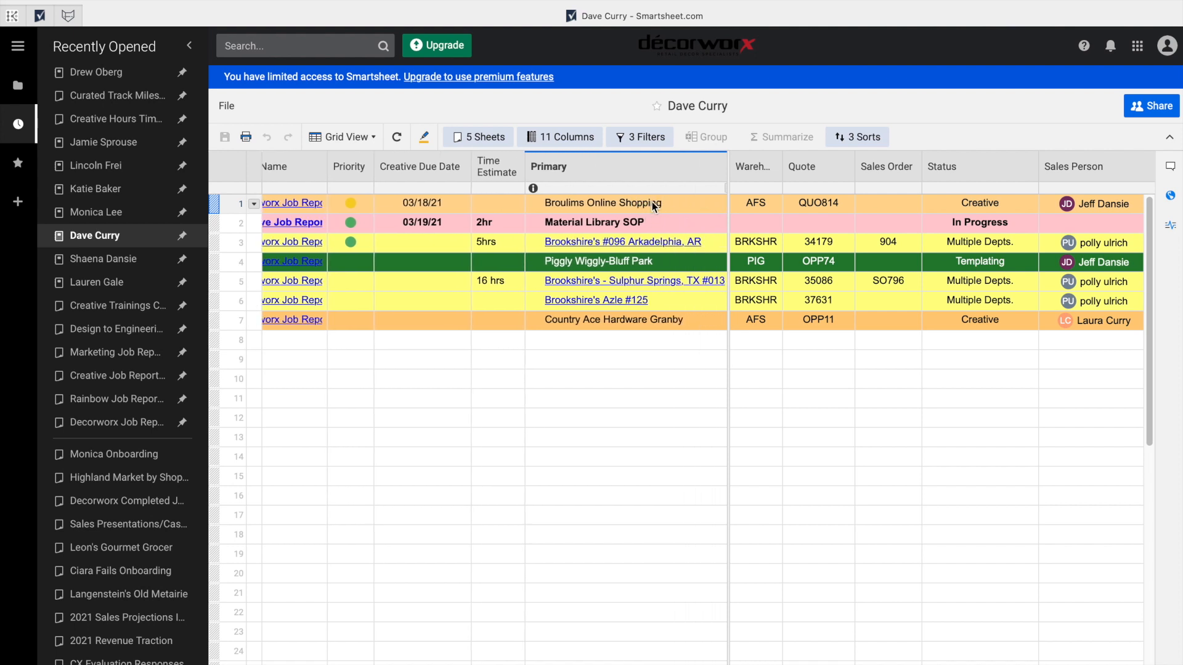
scroll(648, 202, left, 3)
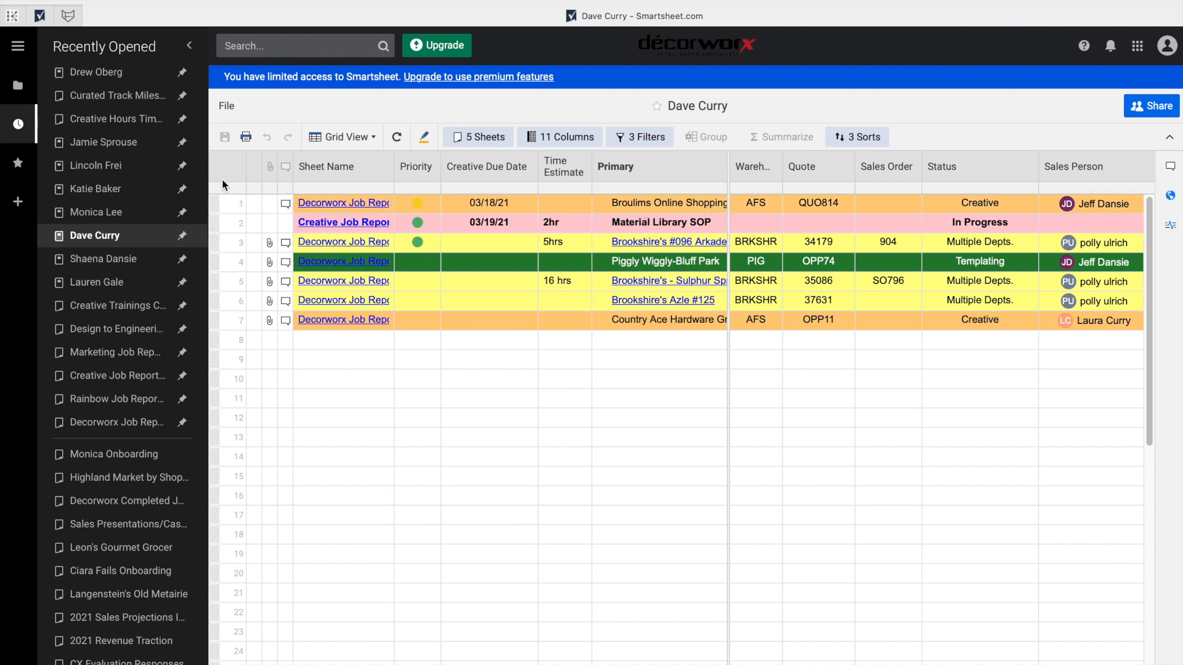
click(117, 216)
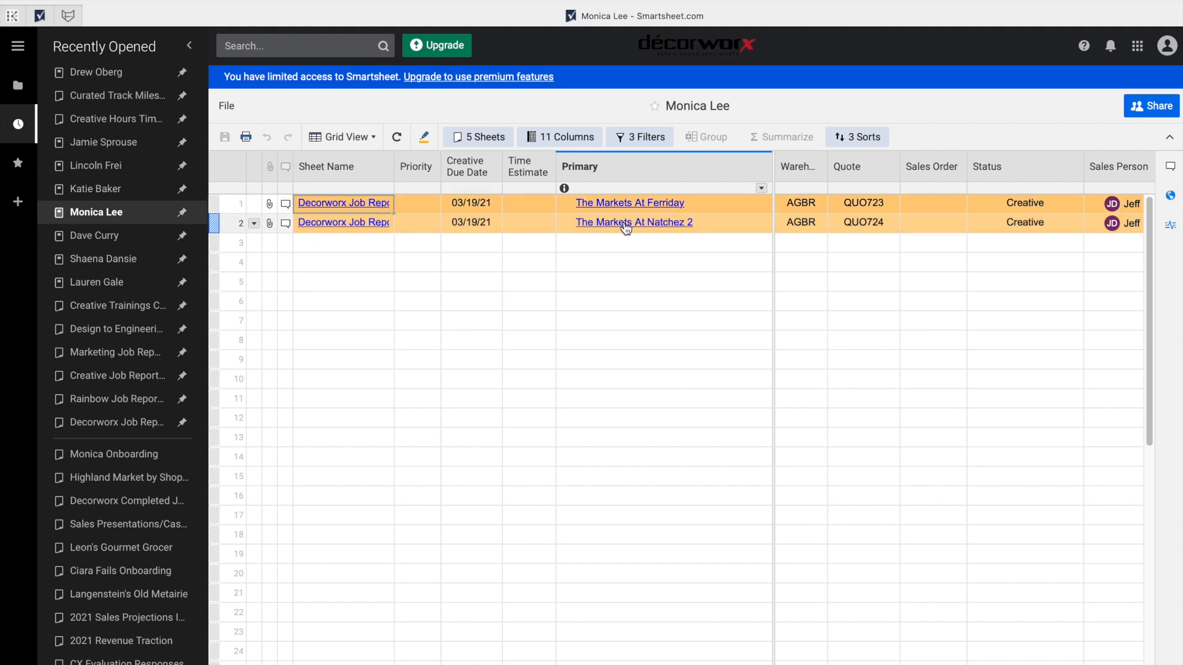
Open the capacity report led by the Broulim's - BRANDING job.
click(117, 191)
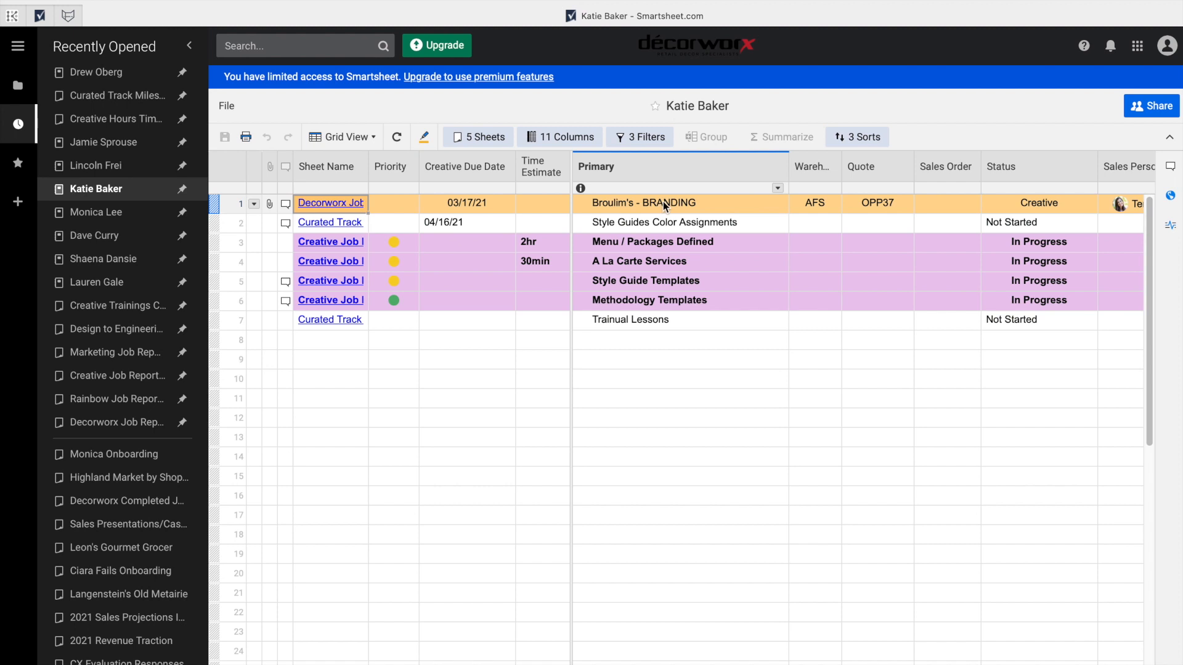
Open the Willow Glen Resort report, then the report with the Curated Style tracks.
click(118, 167)
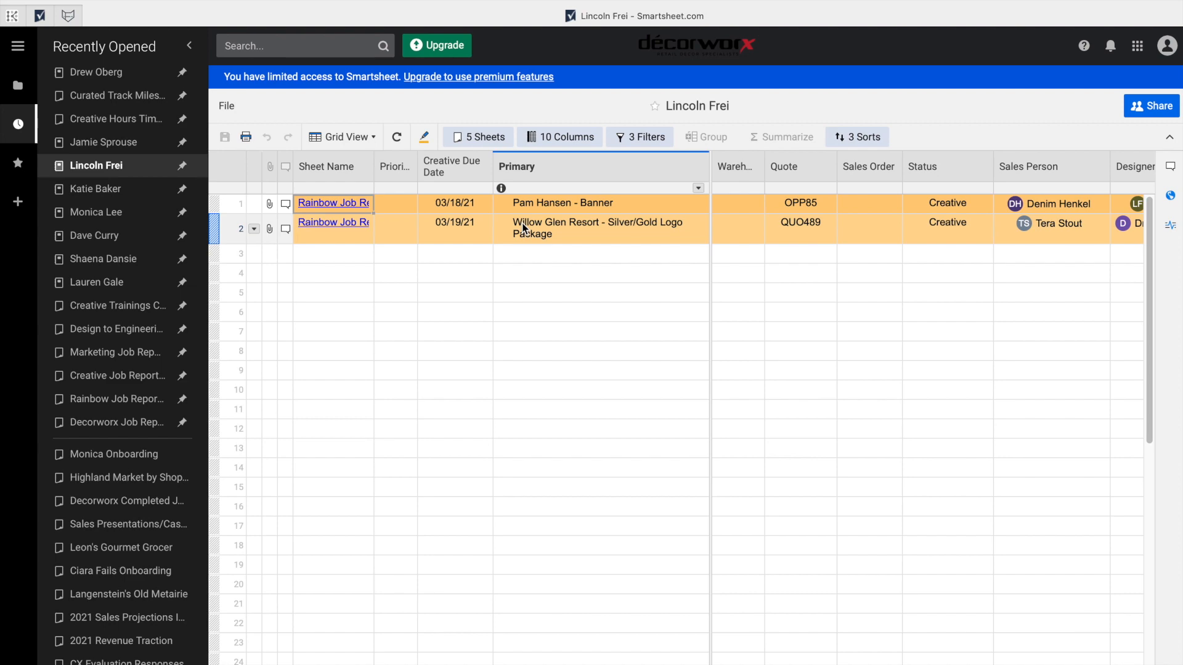
click(105, 141)
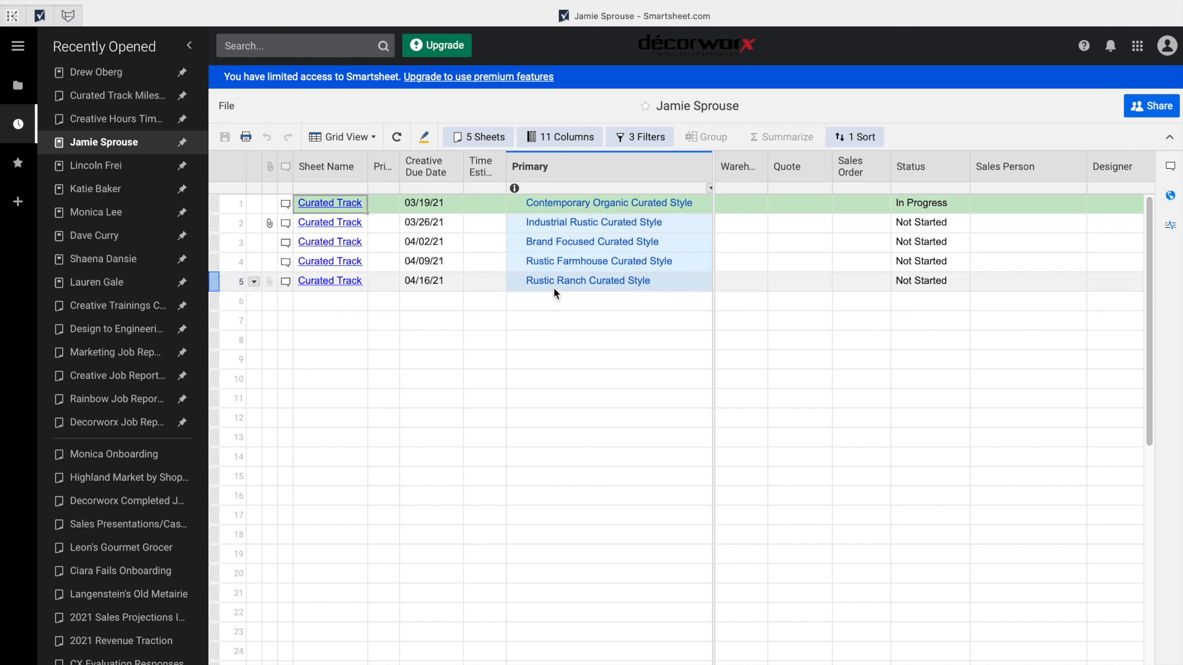
Open the Creative-filtered Decorworx Job Reporting sheet from Recently Opened.
click(92, 72)
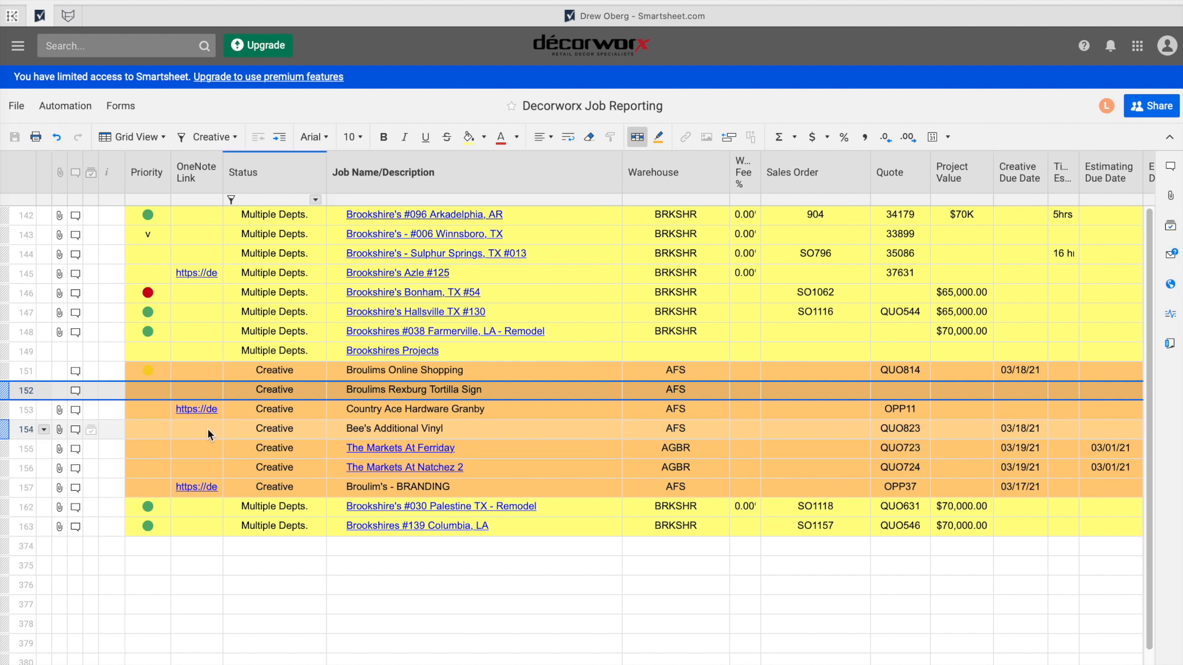
Expand the Bee's Additional Vinyl row's comment and scroll down to its attached images.
click(75, 431)
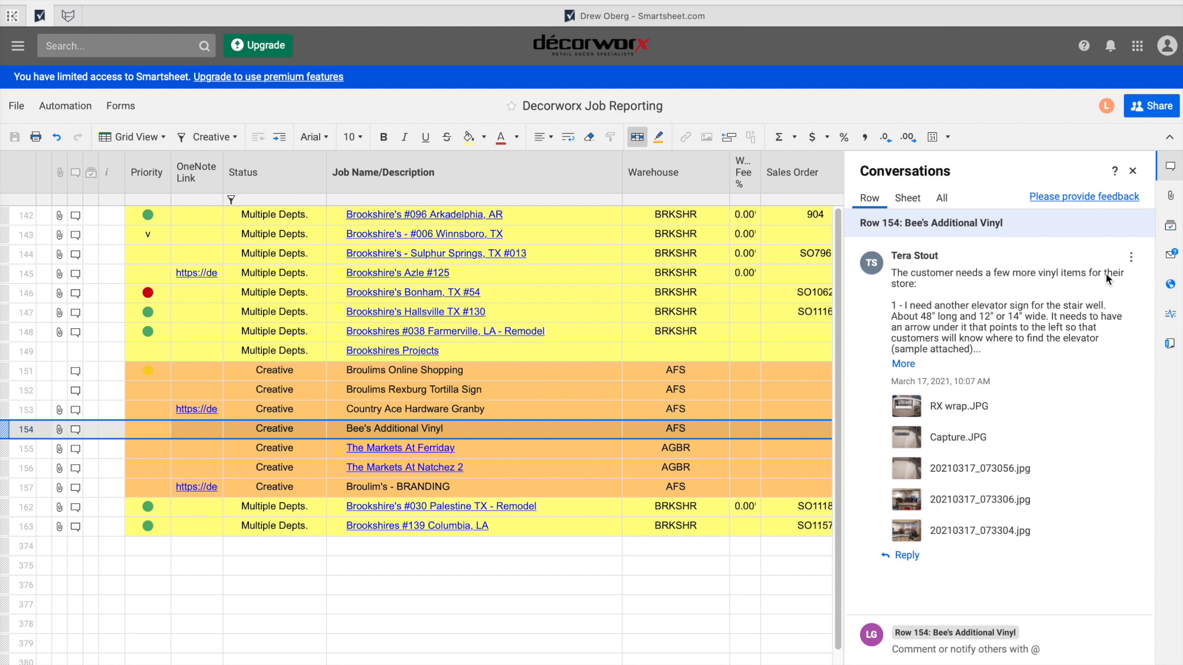
click(903, 364)
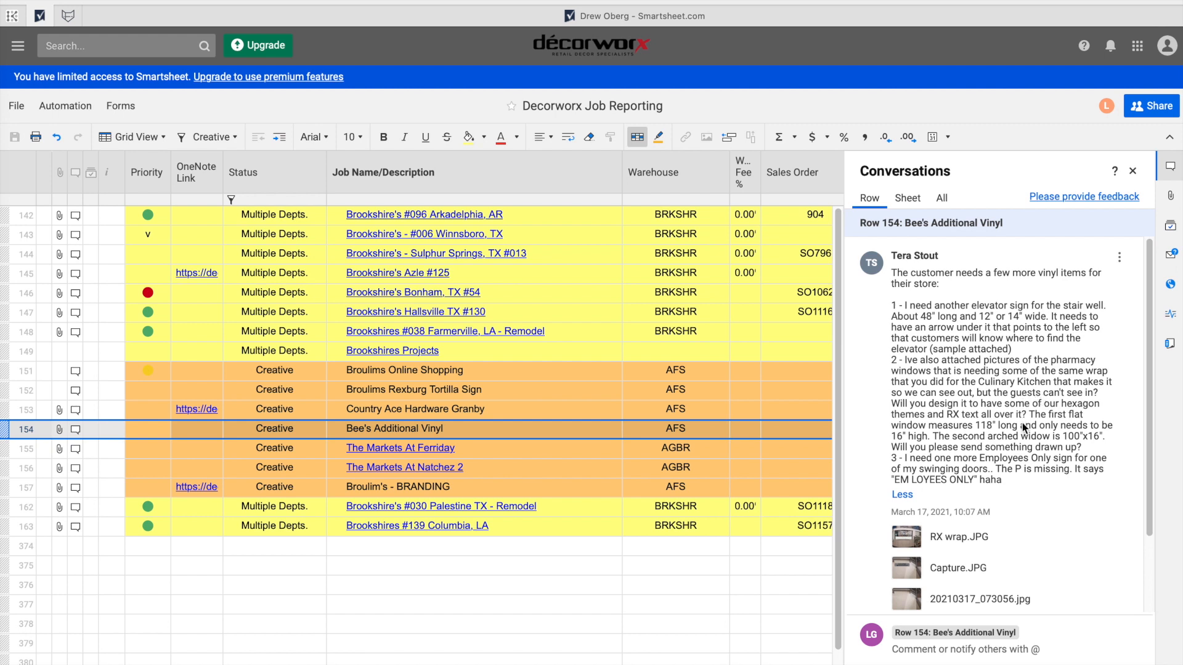
scroll(1006, 450, down, 1)
scroll(1006, 449, down, 1)
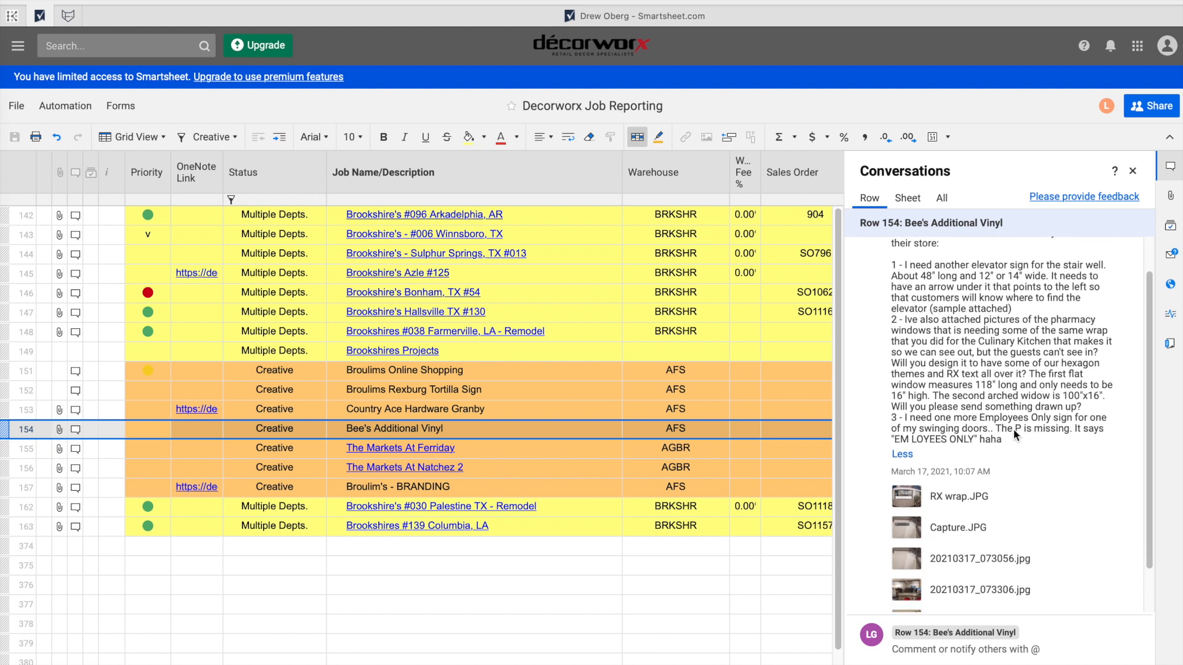
scroll(1014, 430, down, 3)
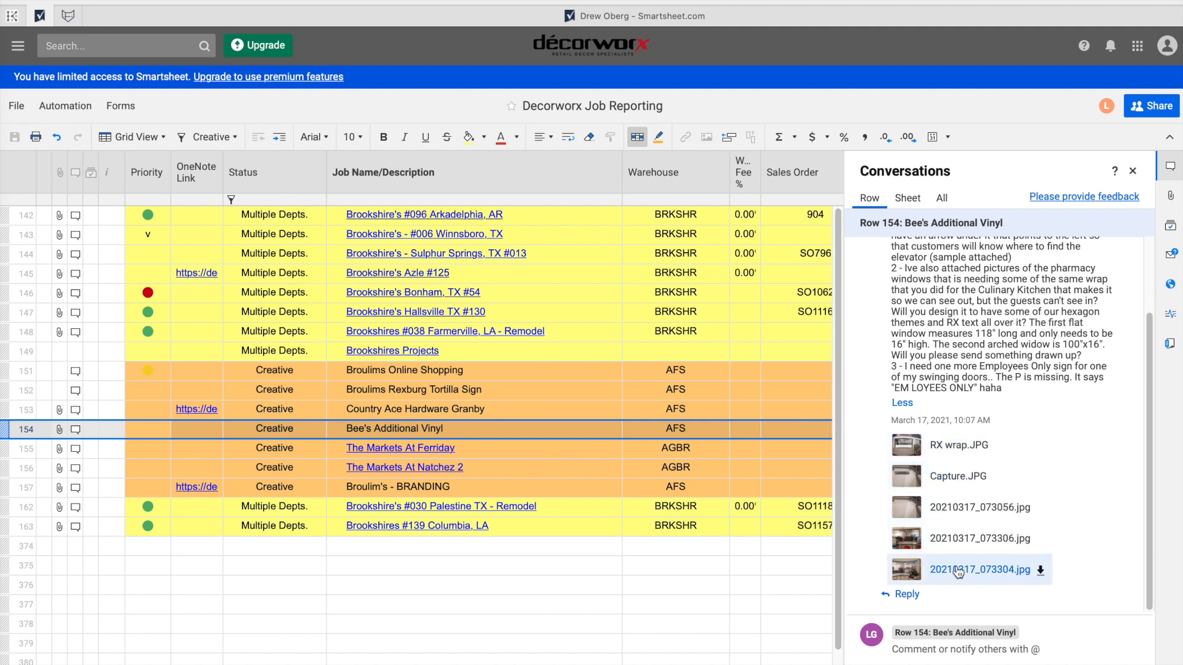
click(944, 448)
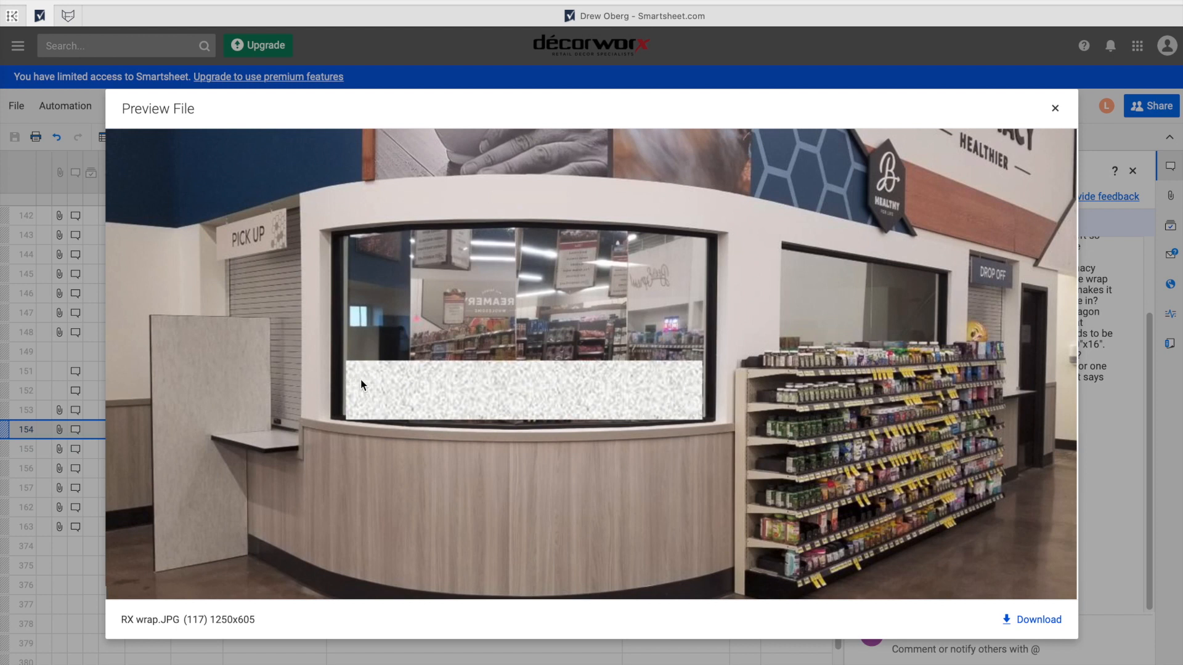
click(1055, 109)
click(952, 480)
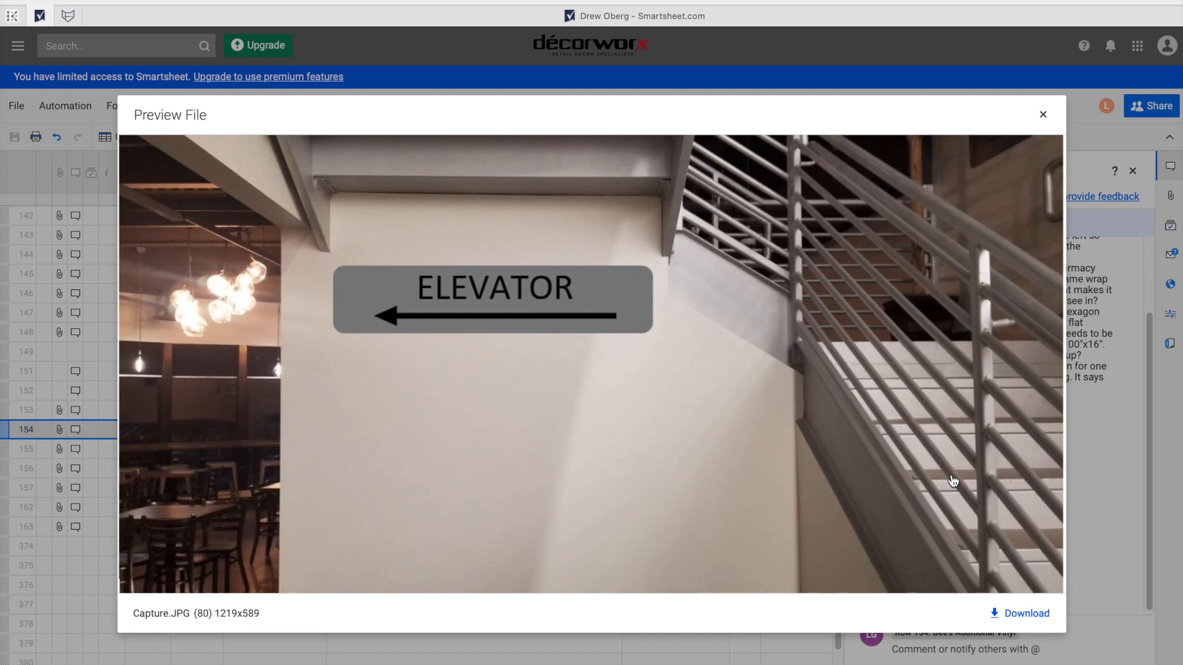
click(1043, 115)
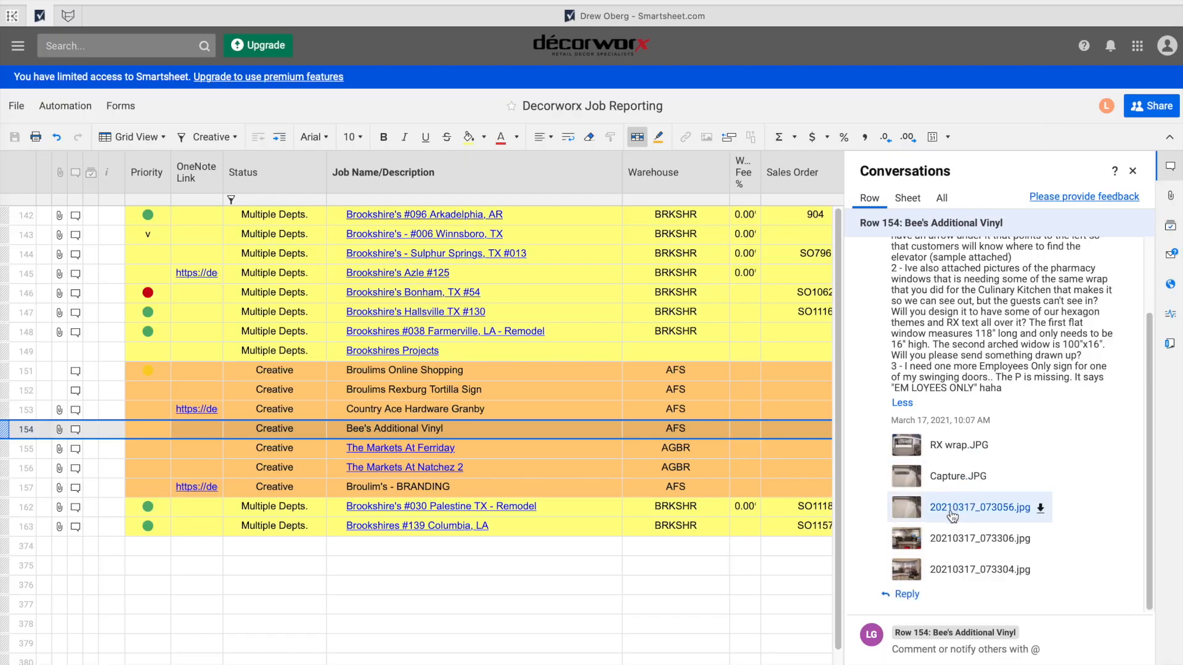
click(952, 515)
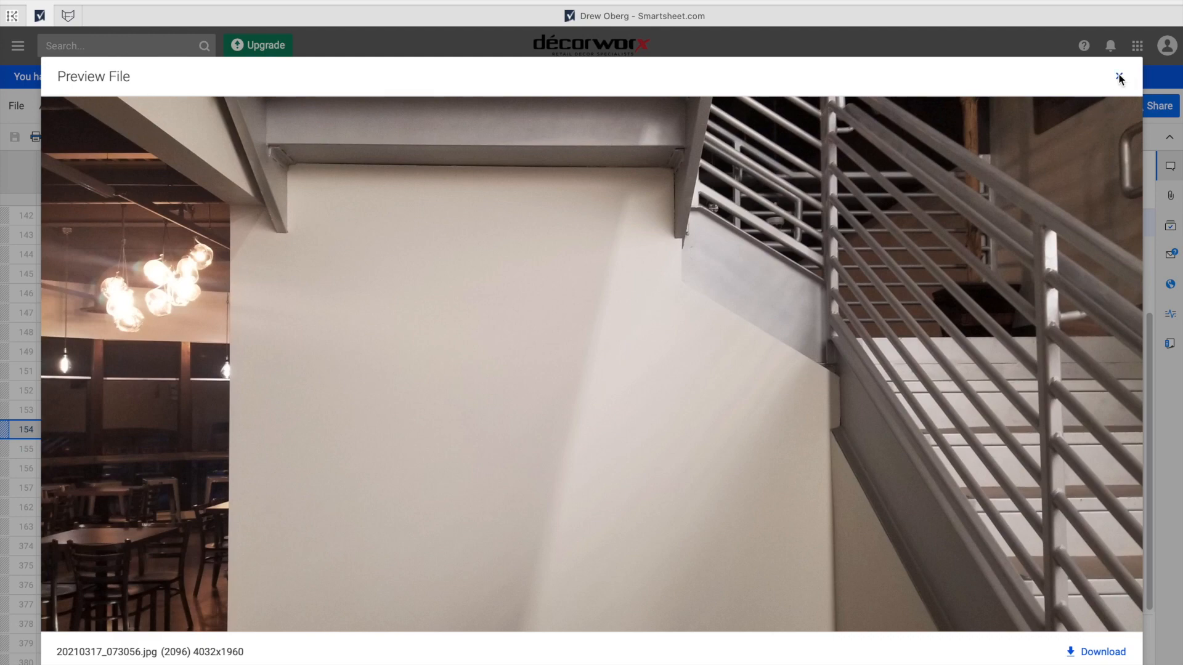
click(1118, 76)
click(949, 534)
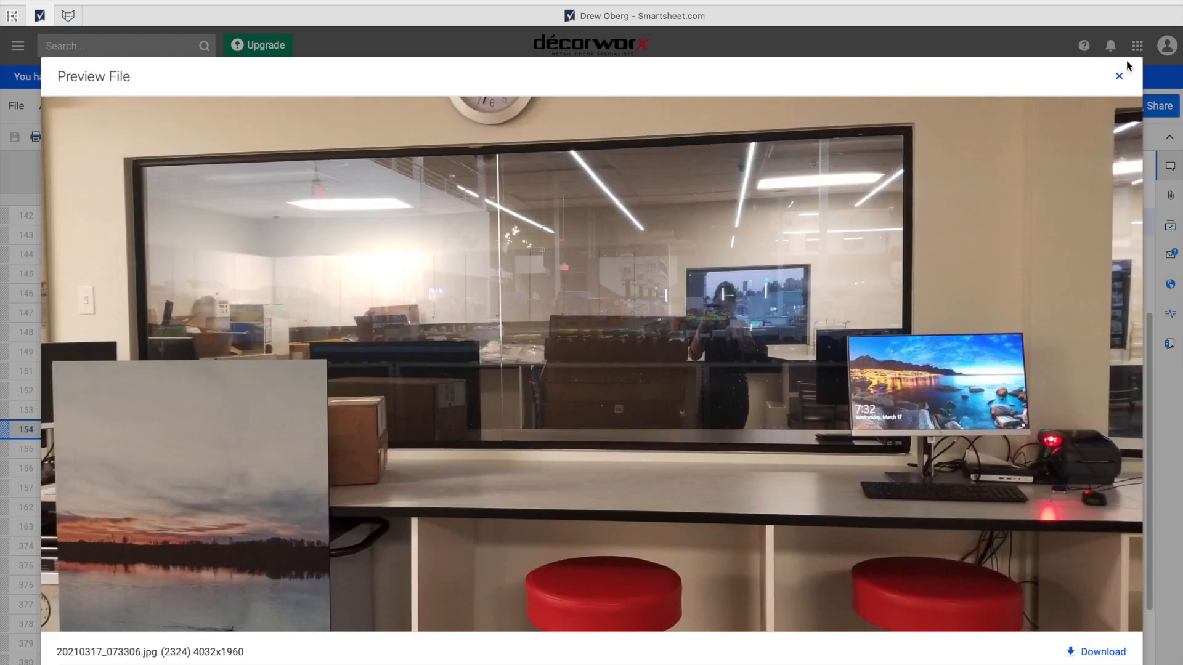
click(1118, 77)
click(966, 569)
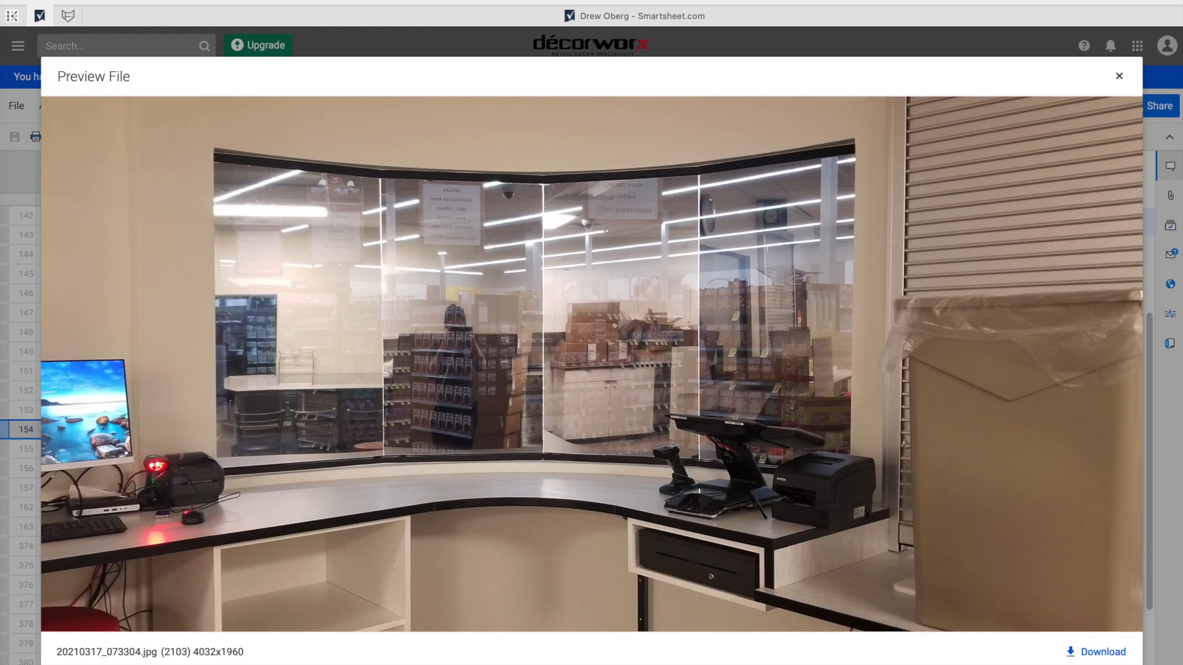
click(1119, 76)
scroll(1006, 318, up, 2)
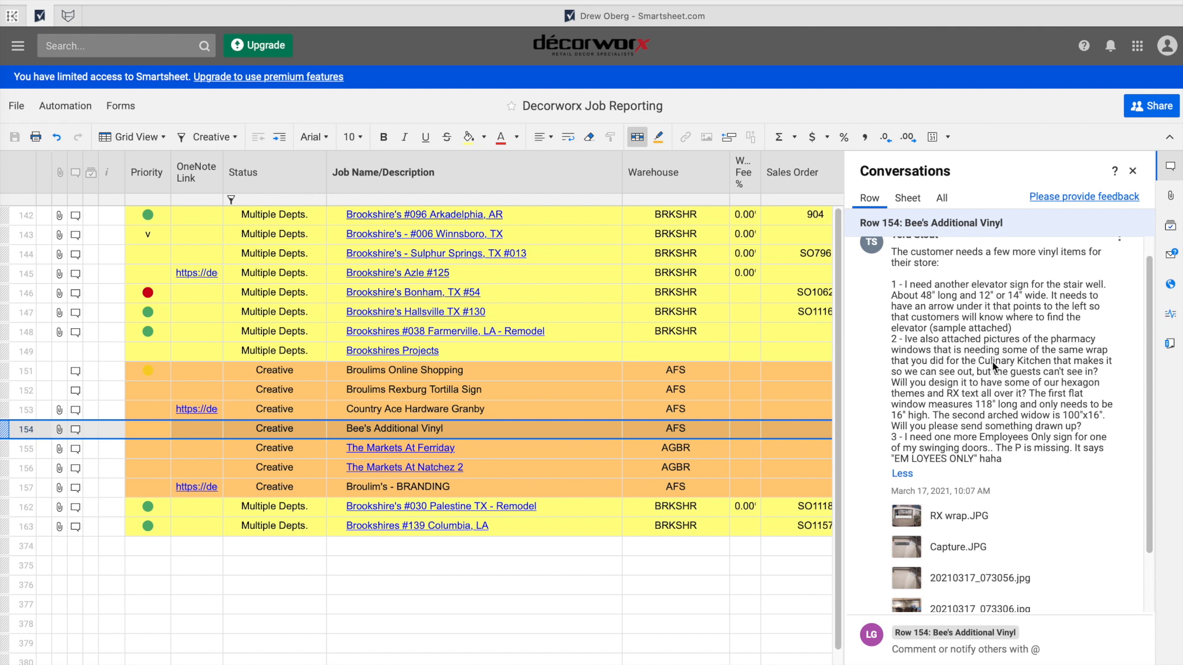
Close the comment thread and return to the Sego Lily Real Estate capacity report tab.
click(1132, 171)
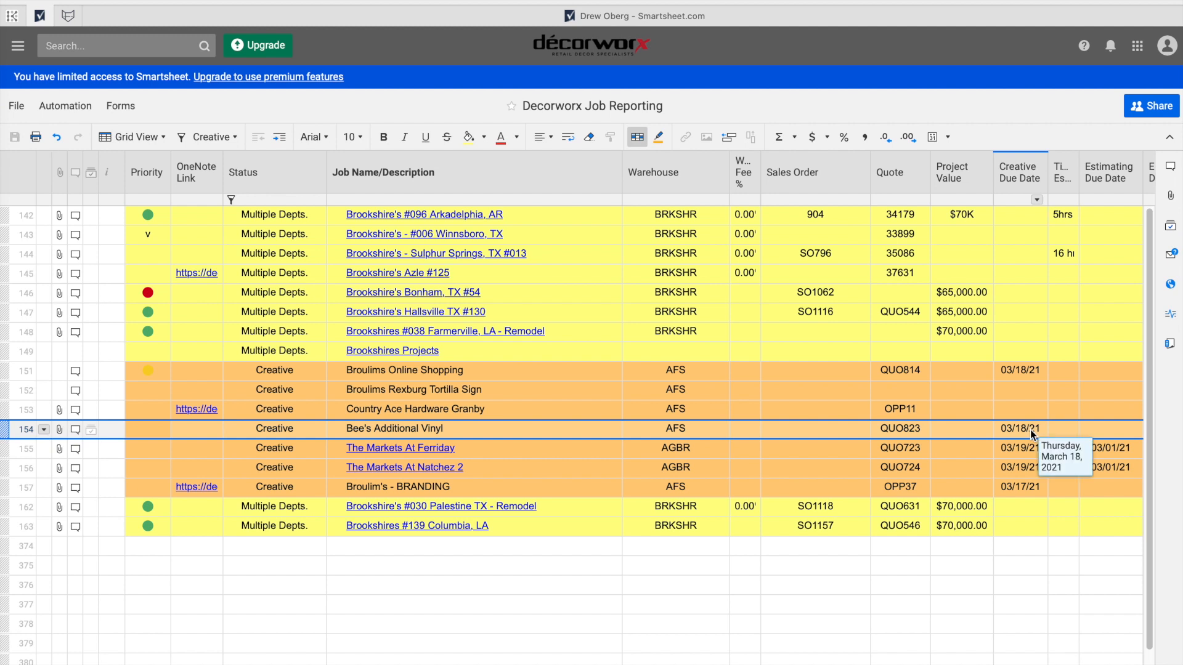
click(180, 15)
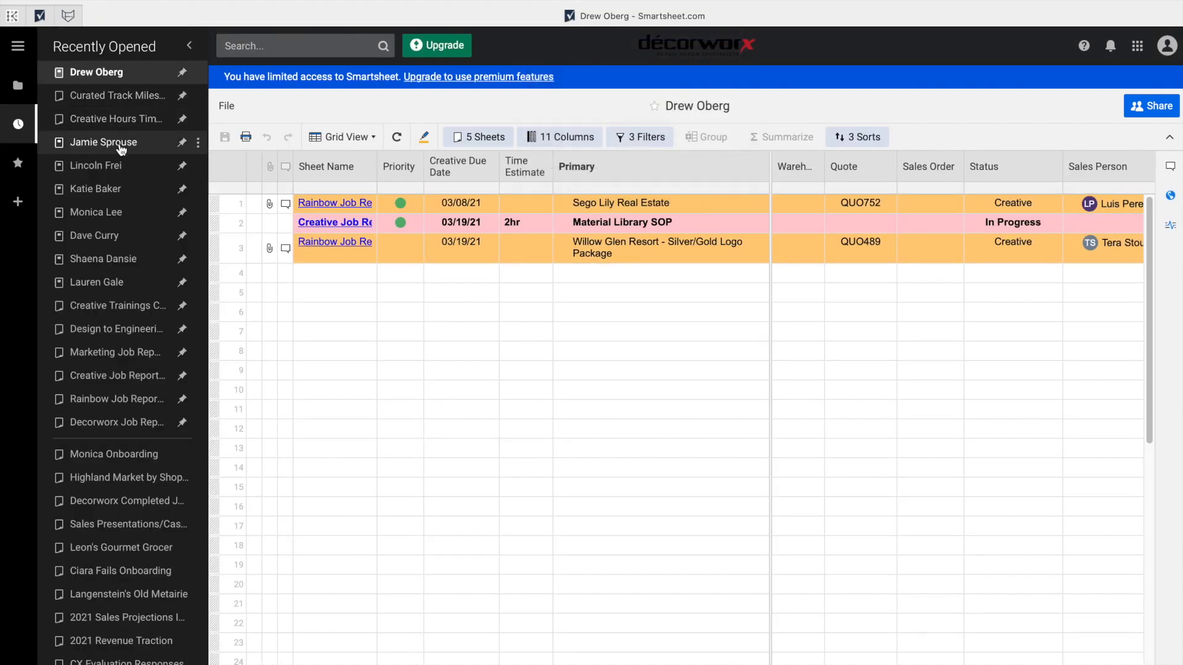
Open the Broulims Online Shopping report and select its 03/18/21 creative due date.
click(111, 237)
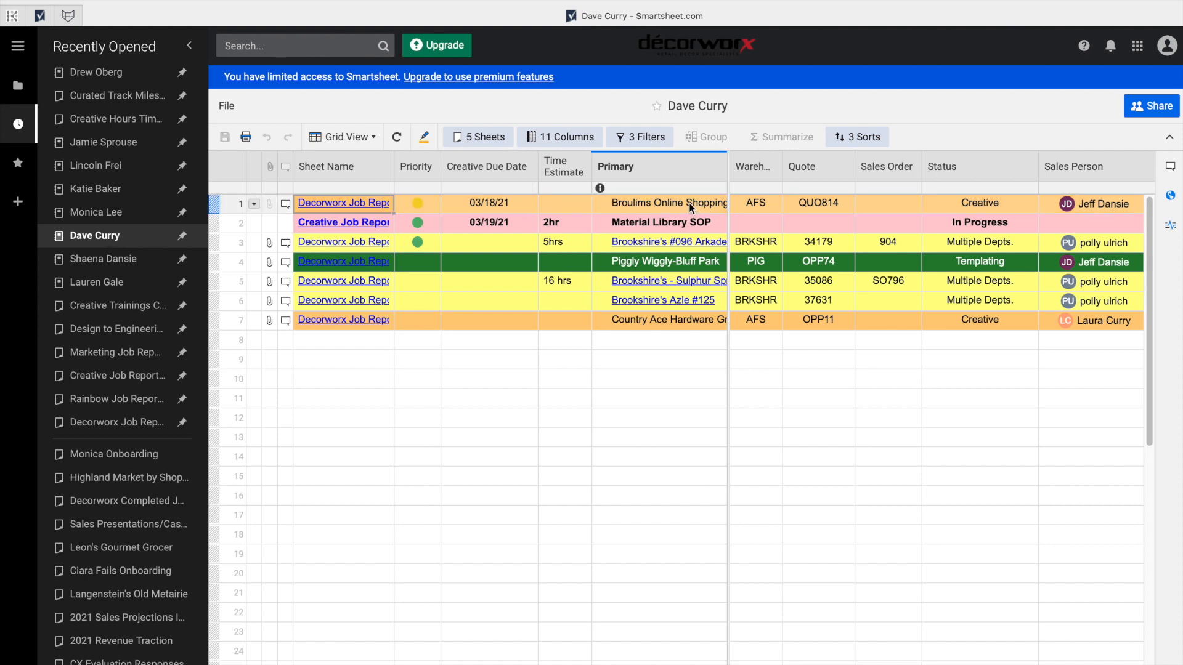
scroll(675, 203, right, 3)
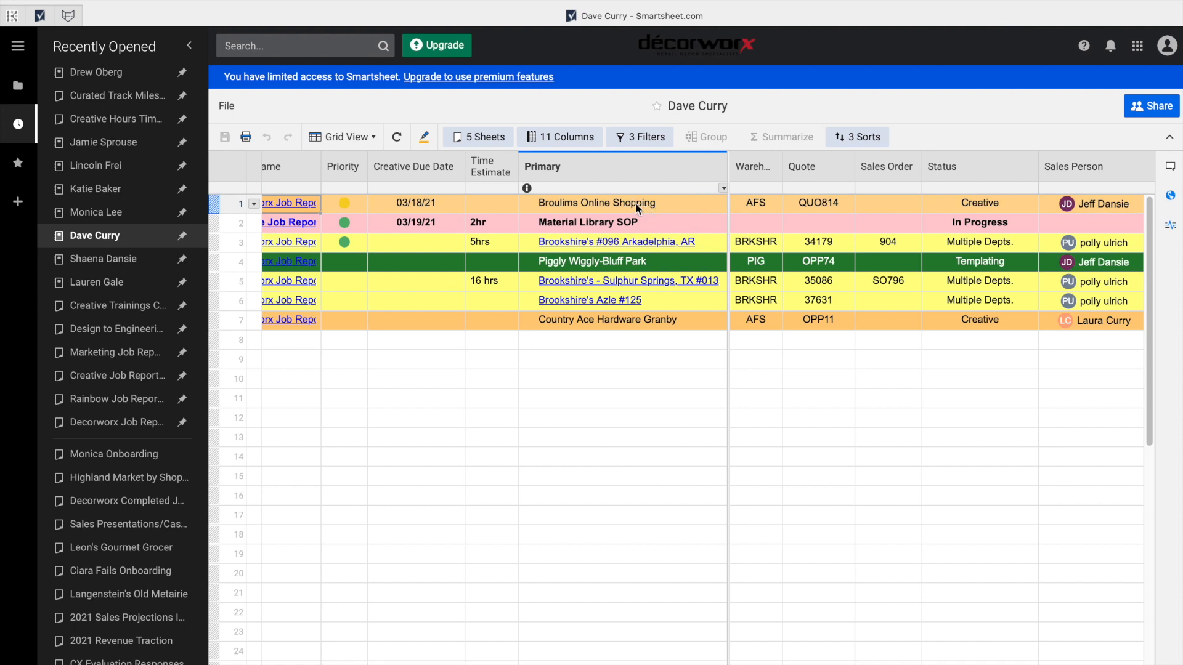
scroll(636, 207, left, 3)
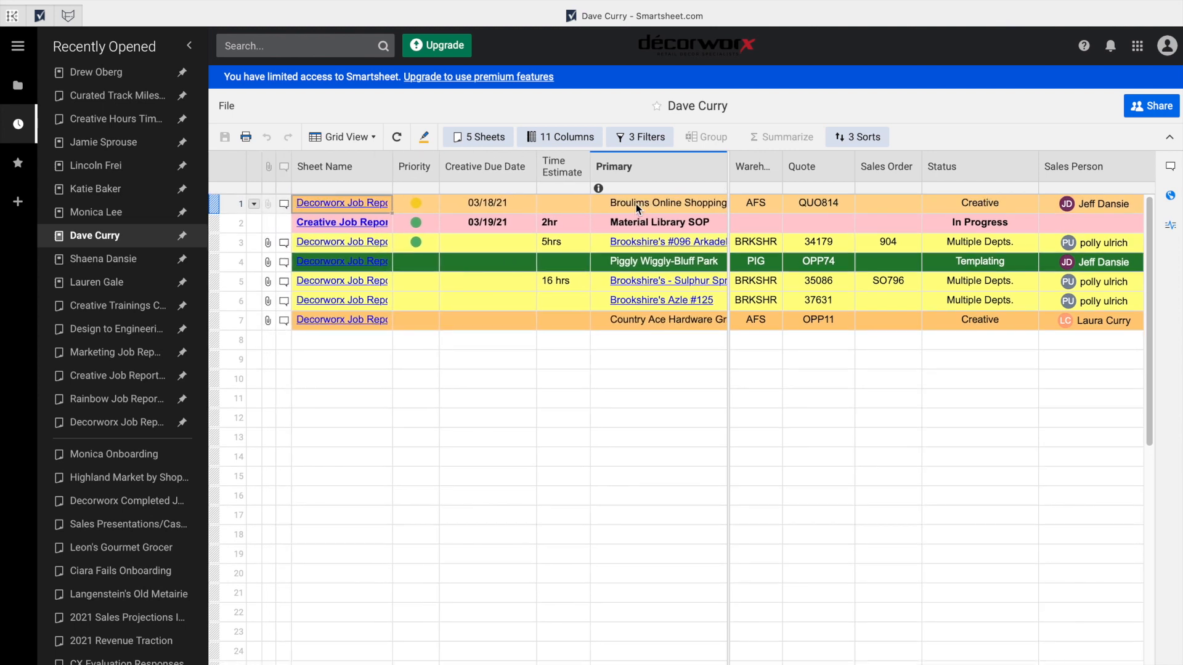
click(516, 206)
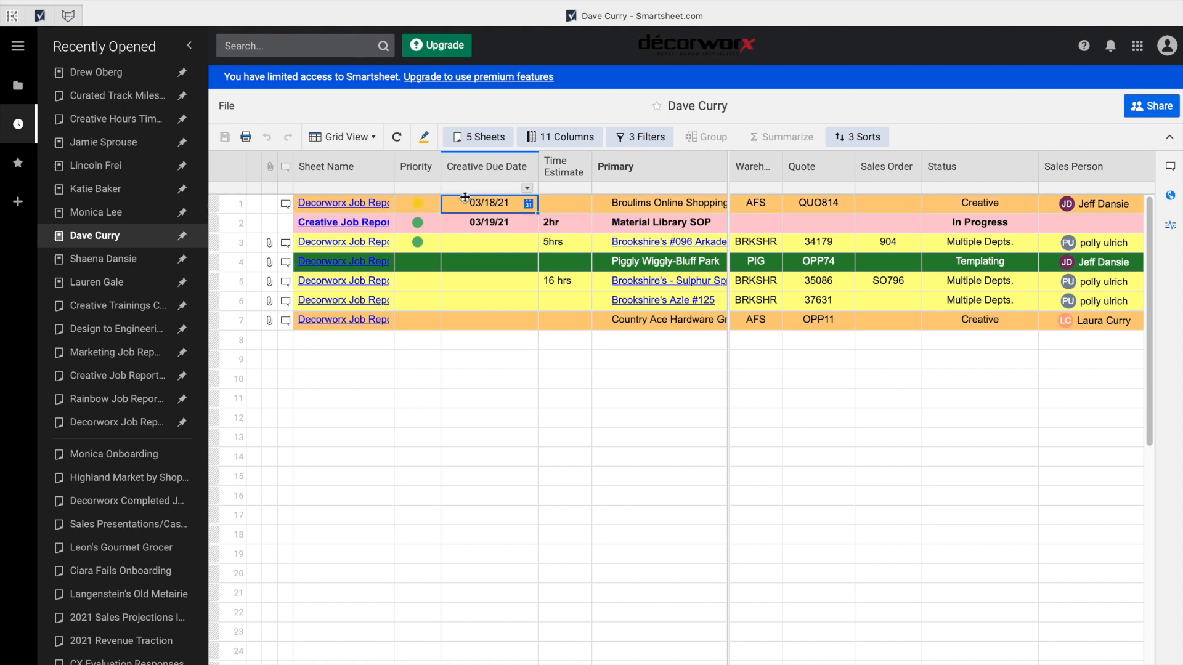
right_click(500, 205)
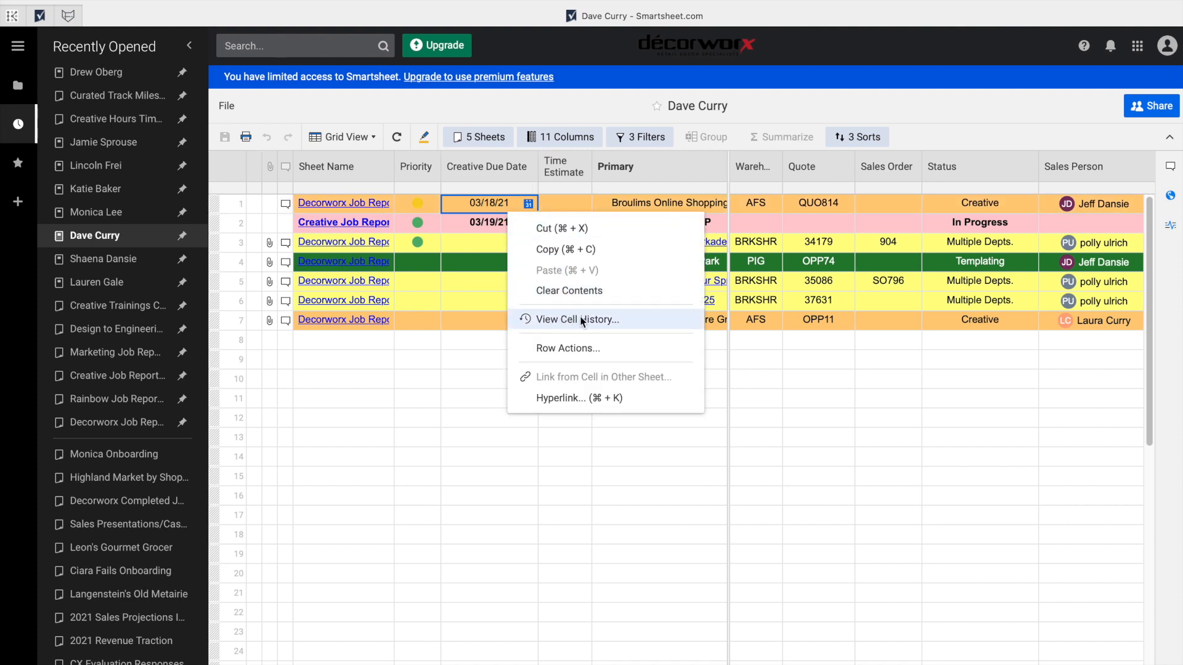
click(579, 319)
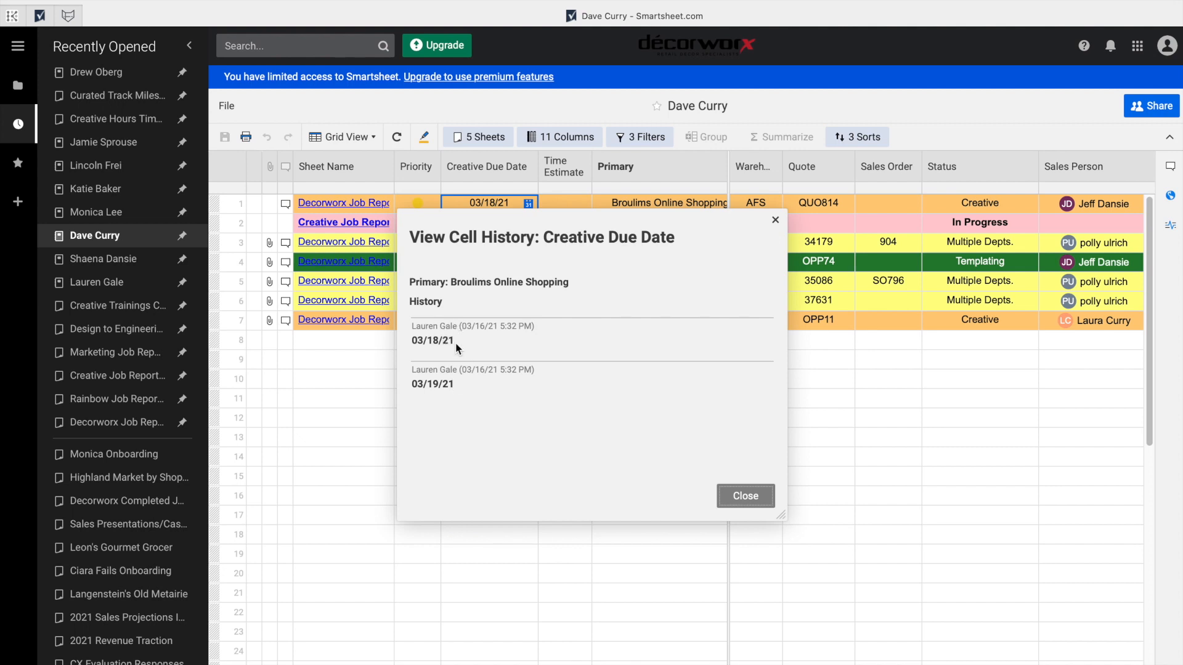
click(745, 497)
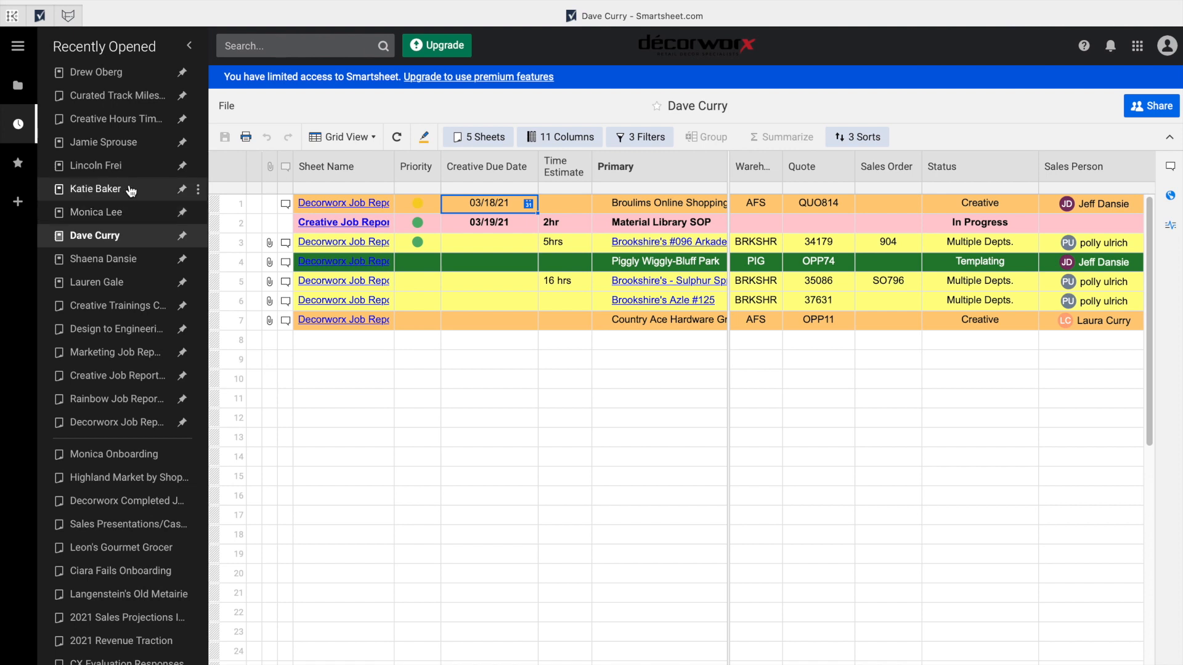
Open the Curated Track person's sheet, then browse into the Creative Capacity workspace.
click(131, 143)
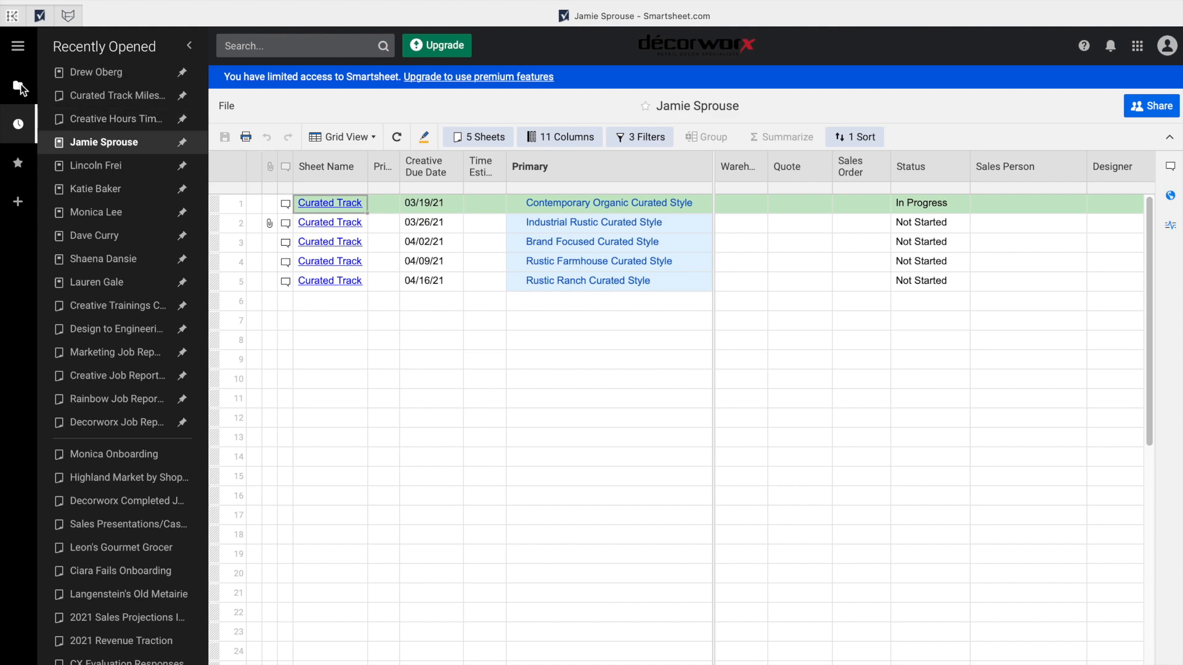
click(19, 87)
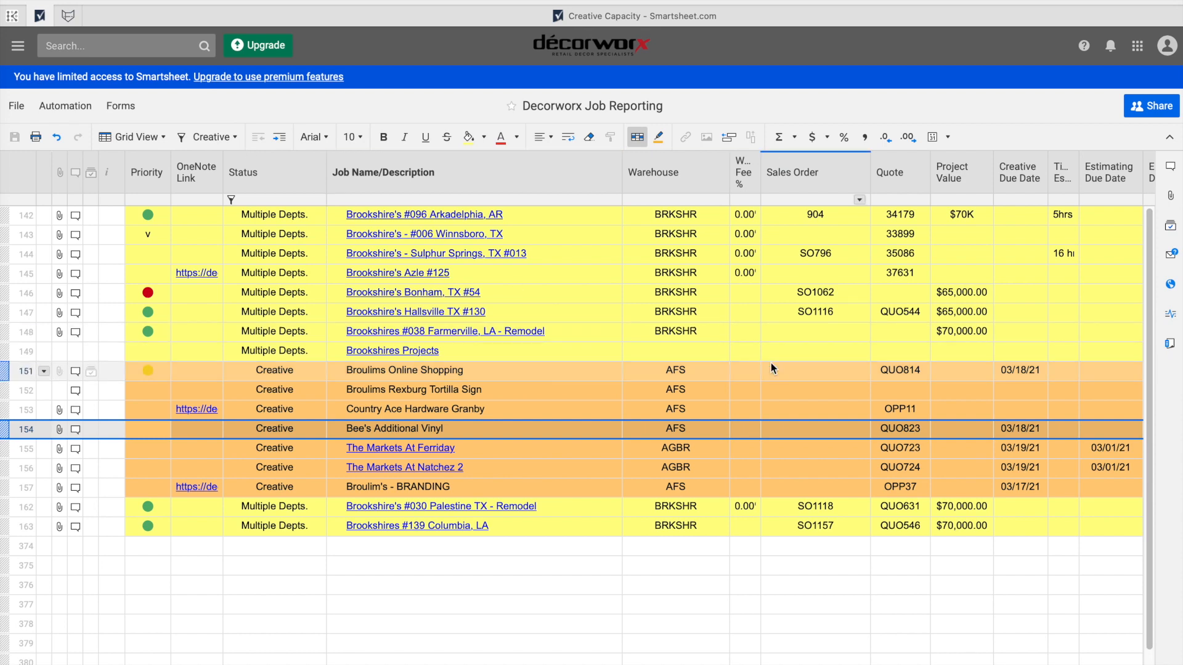
scroll(862, 400, right, 10)
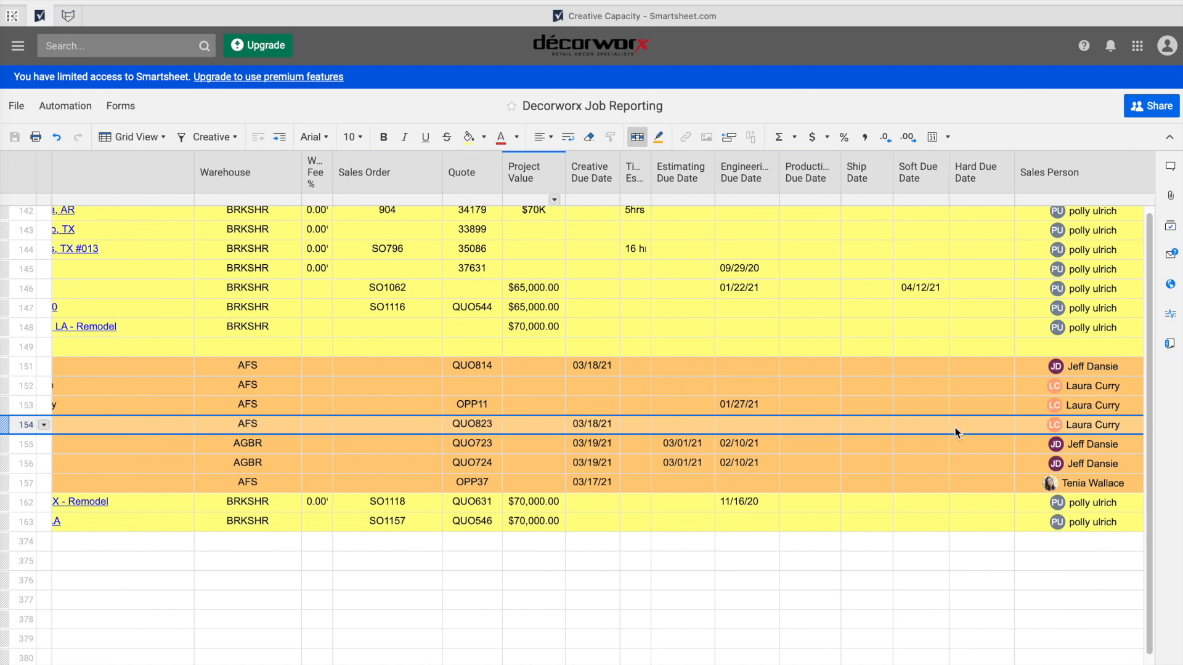
Assign the designer contact to row 154's Designer cell and save the sheet.
click(1078, 426)
click(1079, 430)
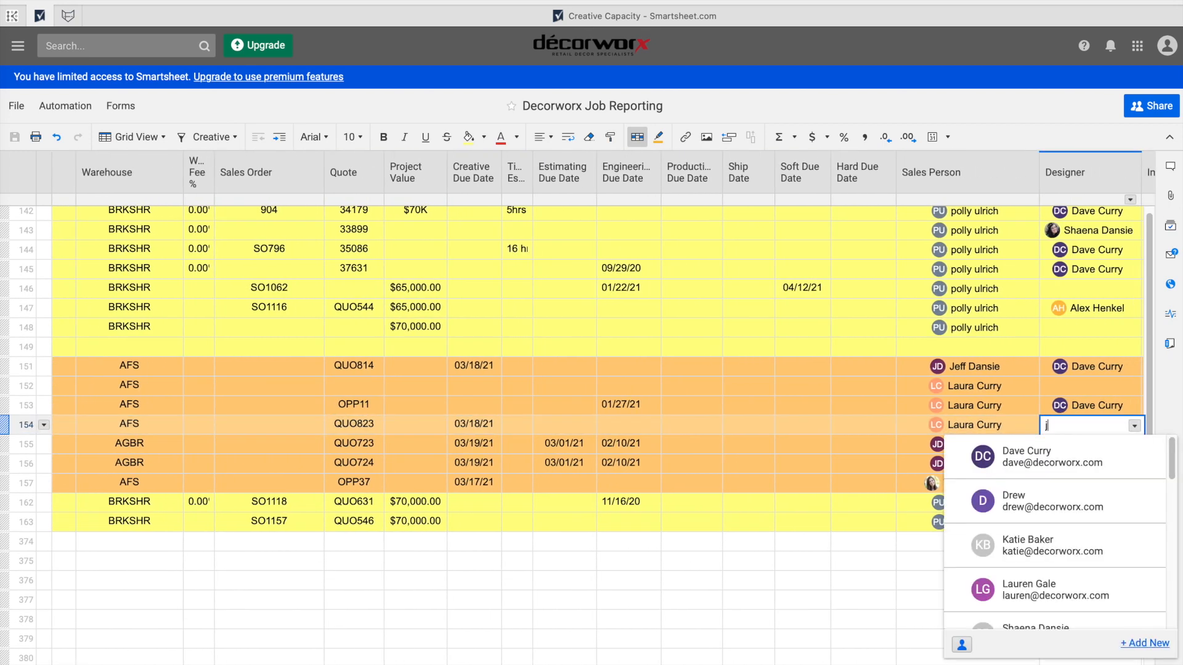
text(jamie s)
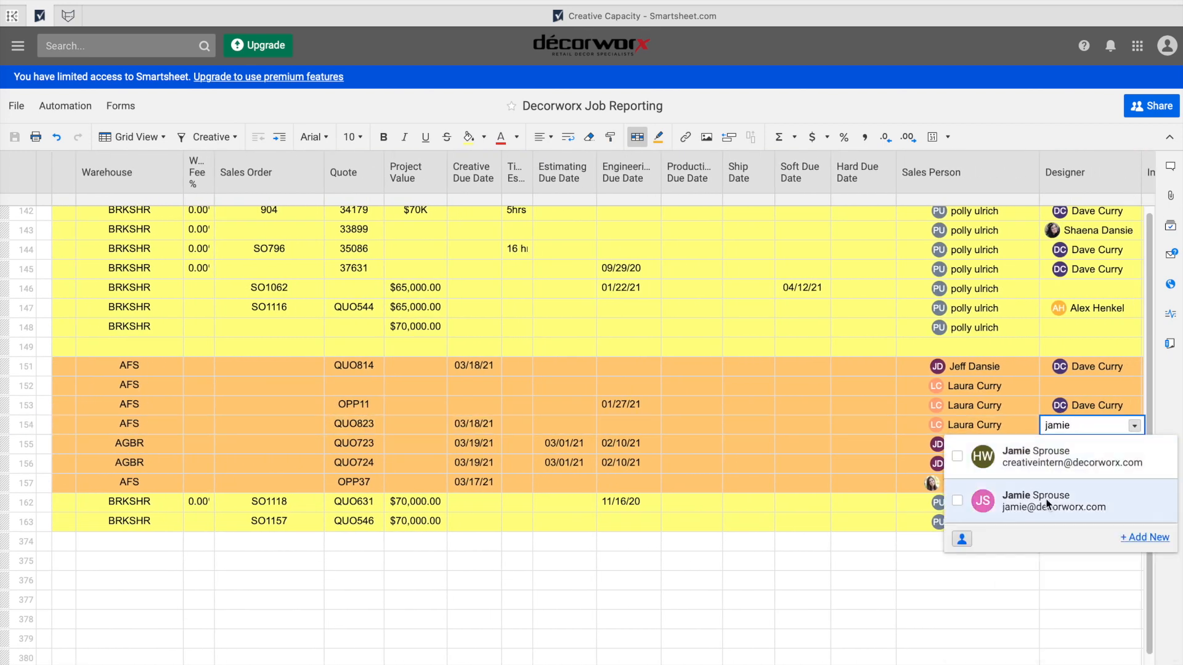
click(1046, 497)
click(861, 537)
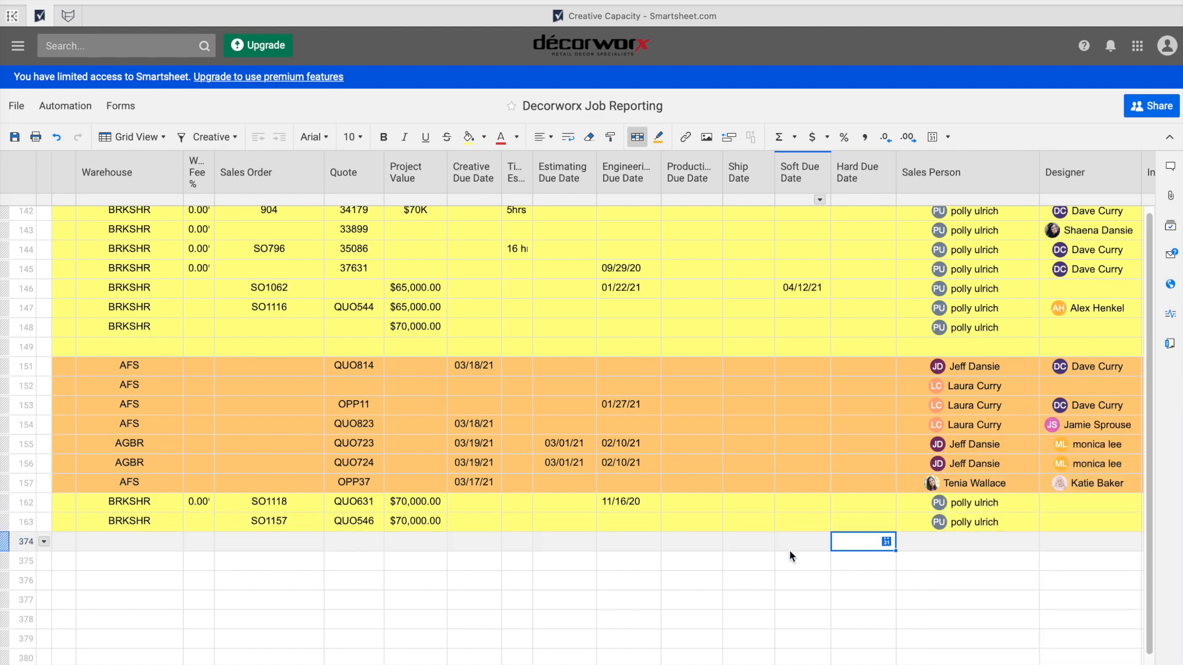
scroll(789, 551, left, 10)
scroll(790, 551, left, 3)
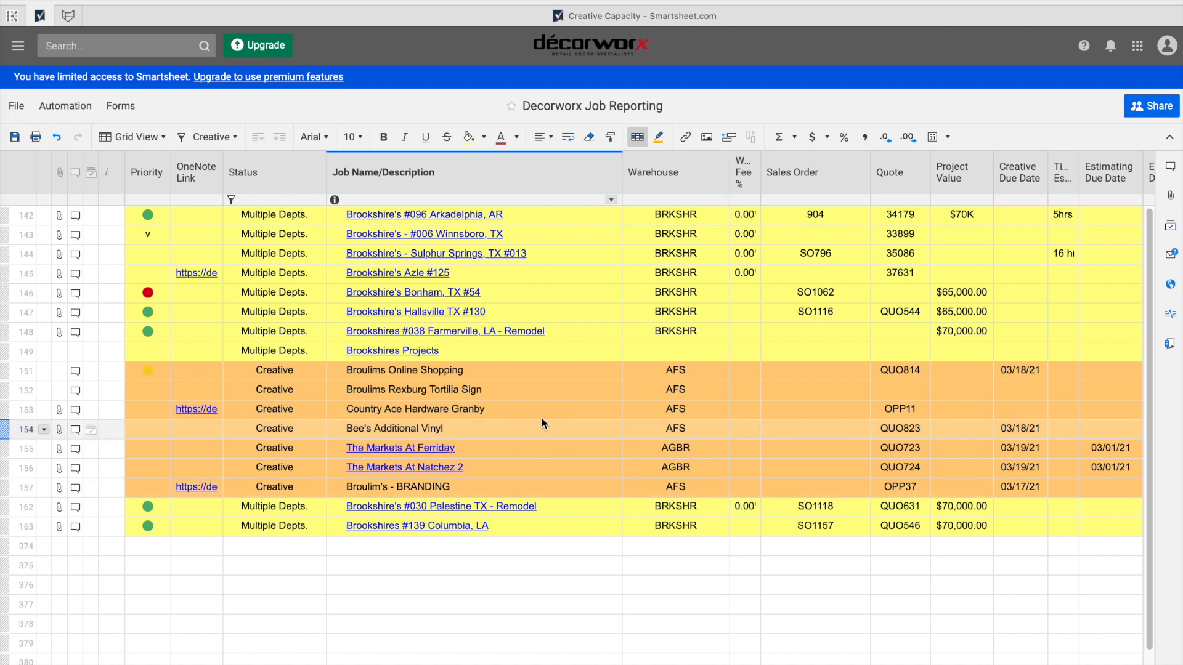
click(14, 137)
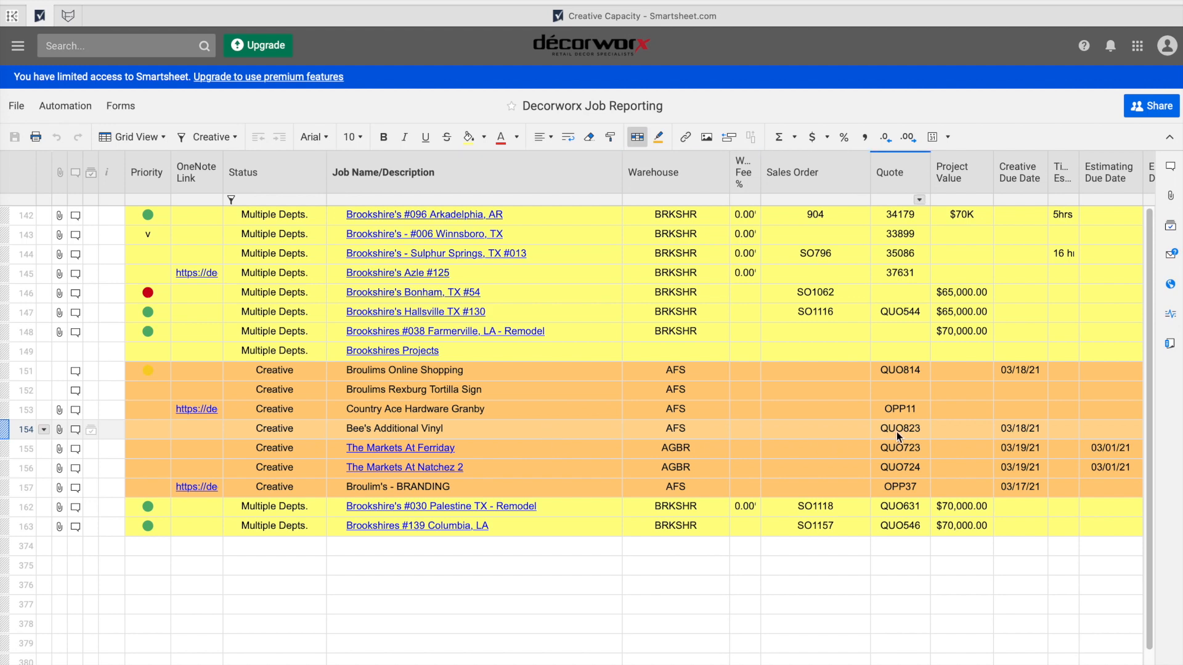
Switch to FunctionFox's To-Do List.
click(68, 16)
mouse_move(32, 302)
mouse_move(54, 356)
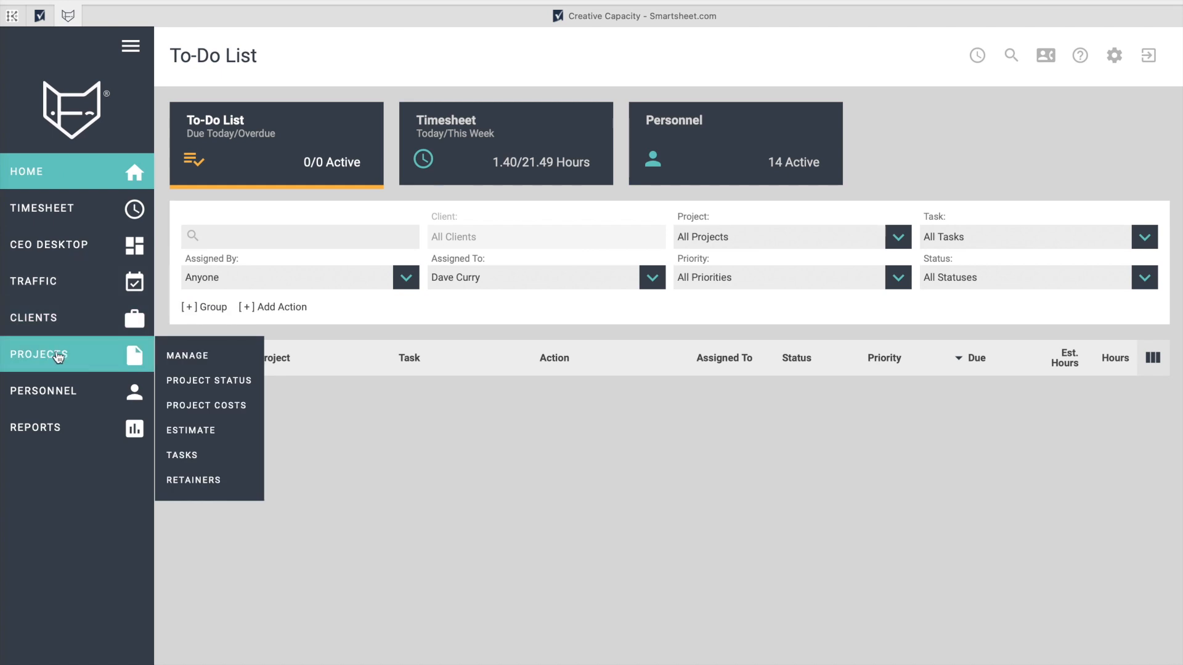
Open FunctionFox's project management form and replace the project code with QUO823.
click(198, 358)
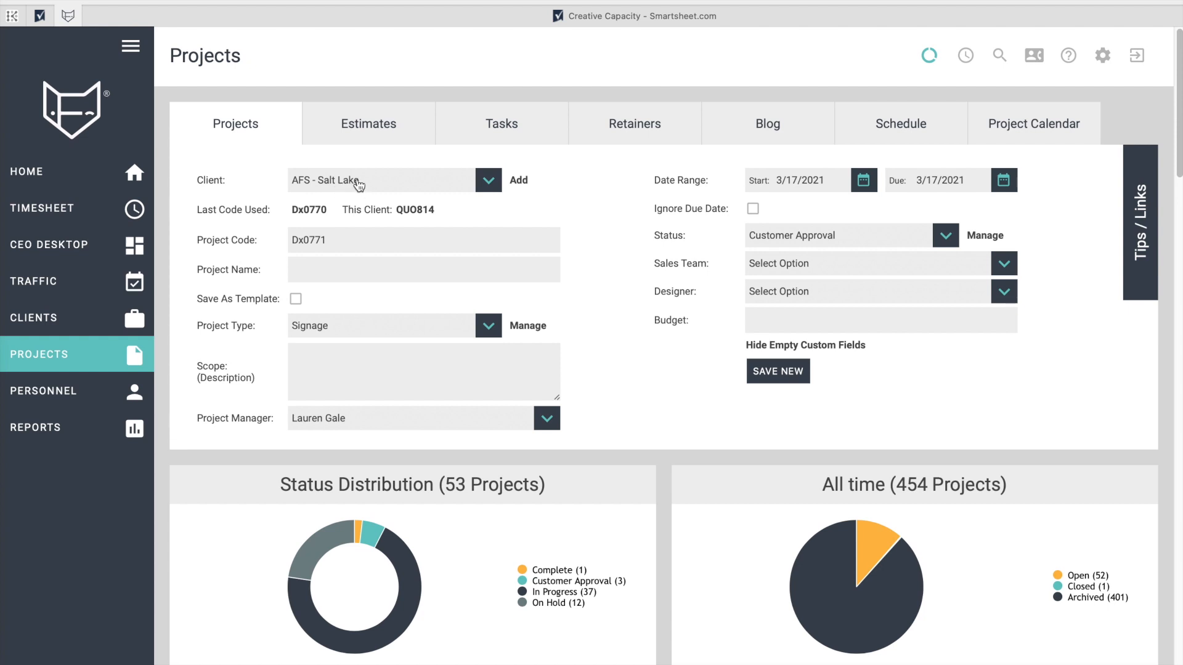
double_click(338, 245)
text(QUO823)
Copy row 154's 'Bee's Additional Vinyl' job name into FunctionFox's Project Name field.
click(40, 16)
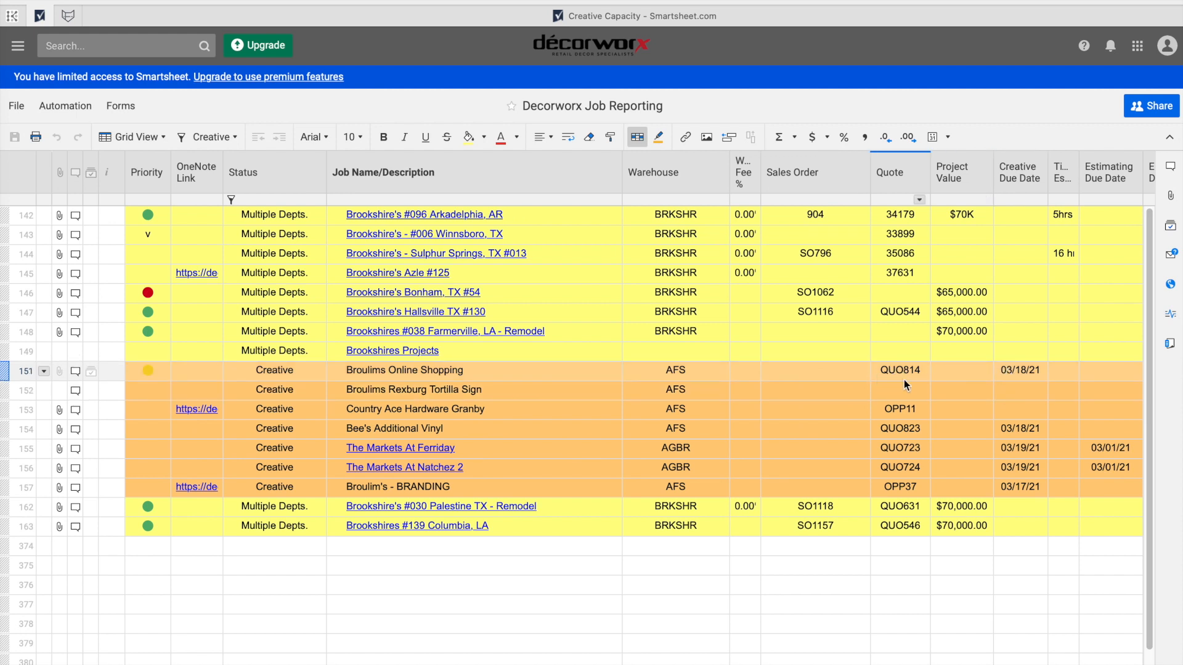
click(391, 429)
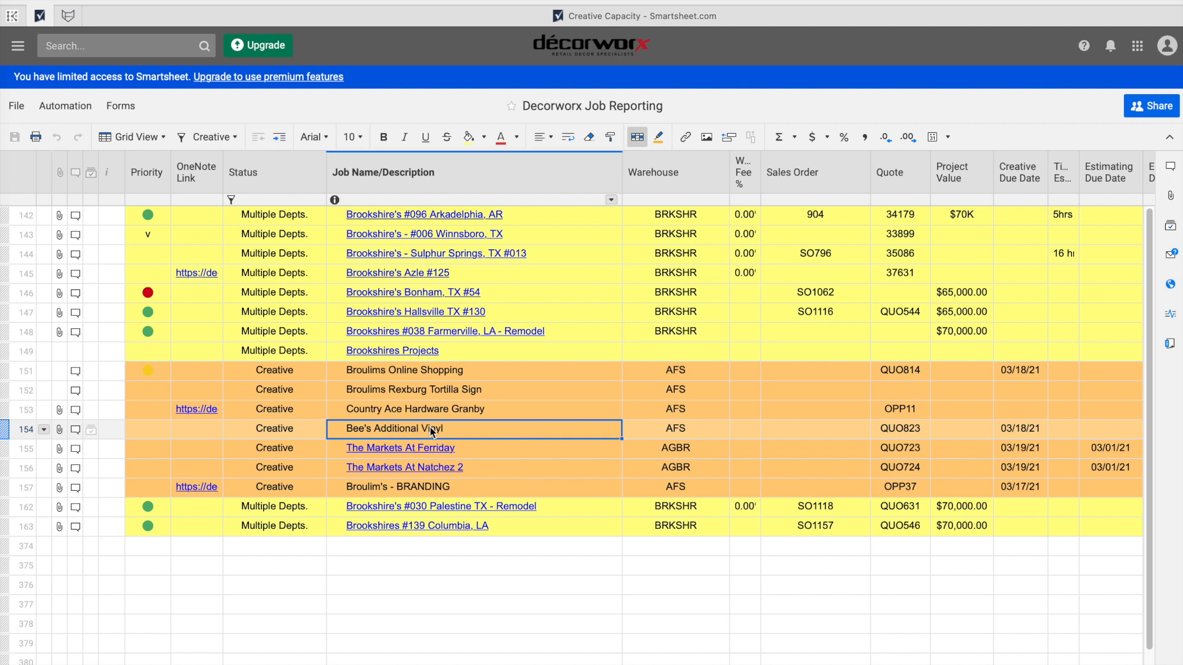
key(ctrl+c)
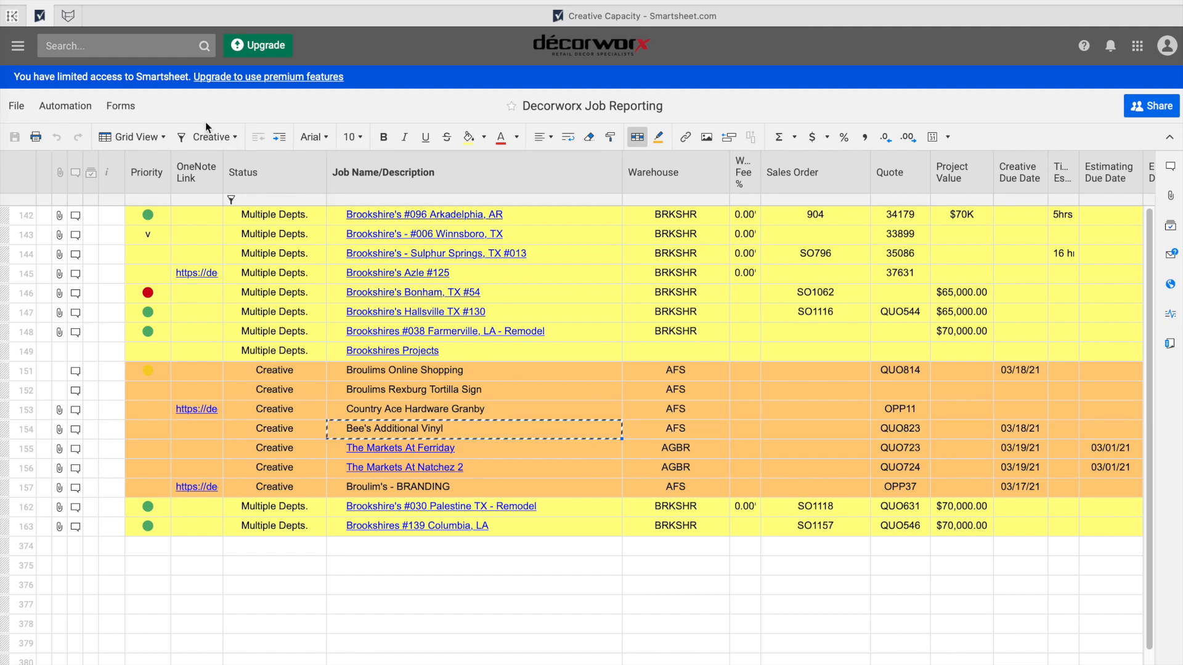
click(68, 15)
click(330, 272)
key(ctrl+v)
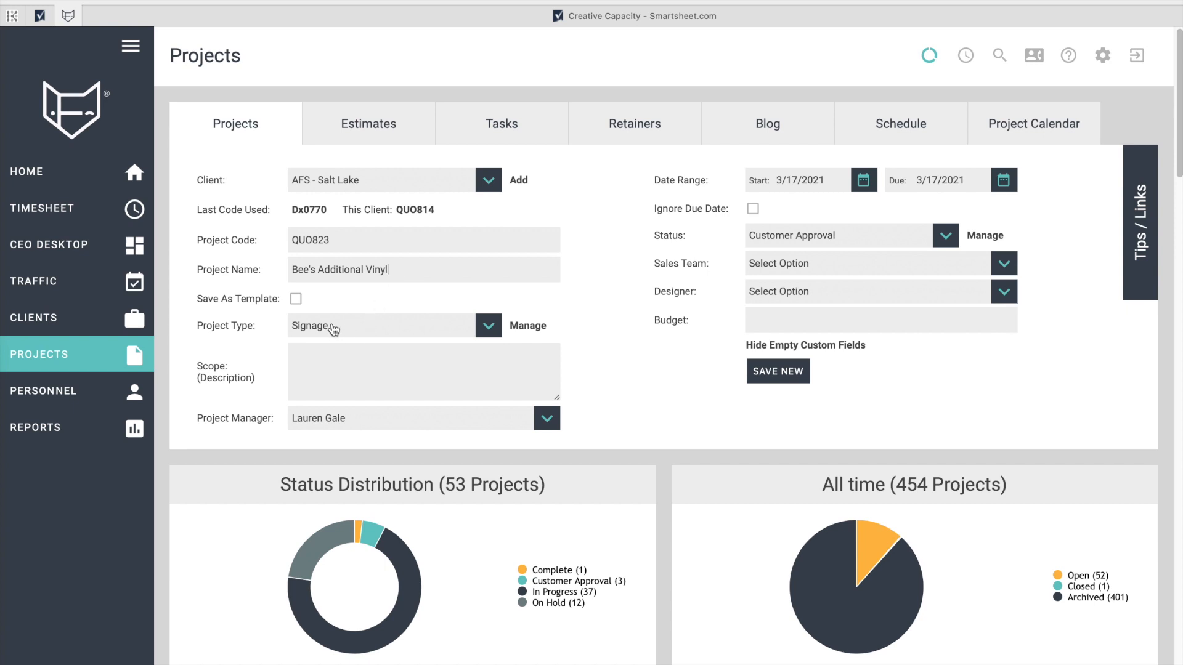
Keep Signage as project type, tick Ignore Due Date, and set status to In Progress.
click(345, 329)
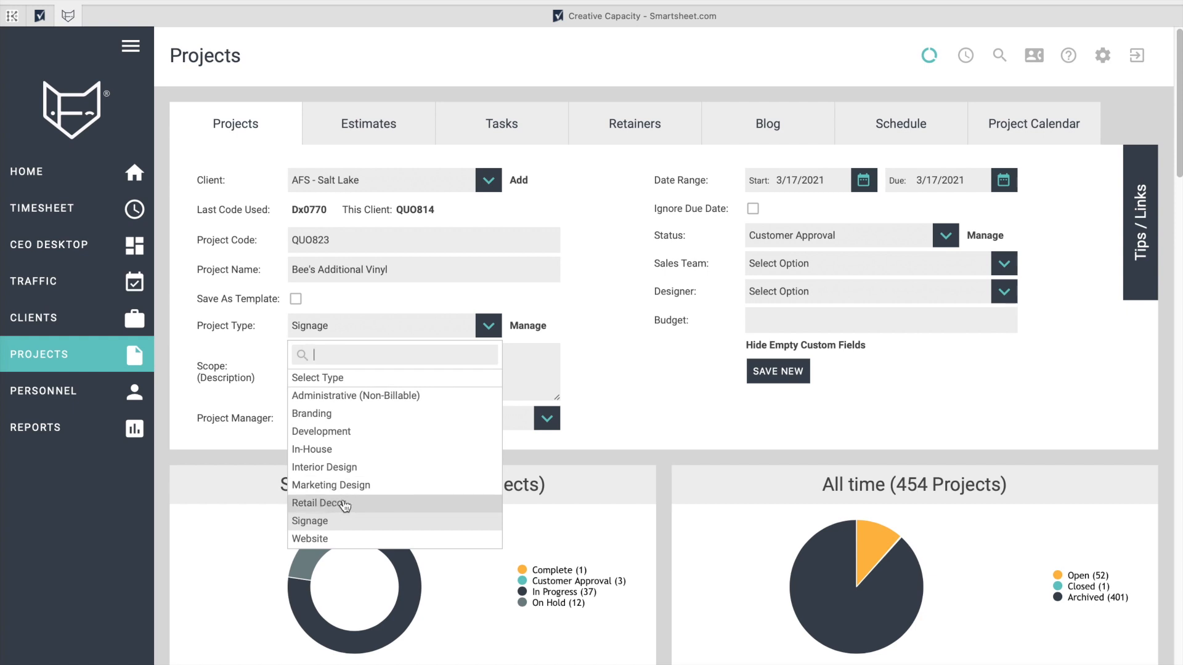
click(550, 278)
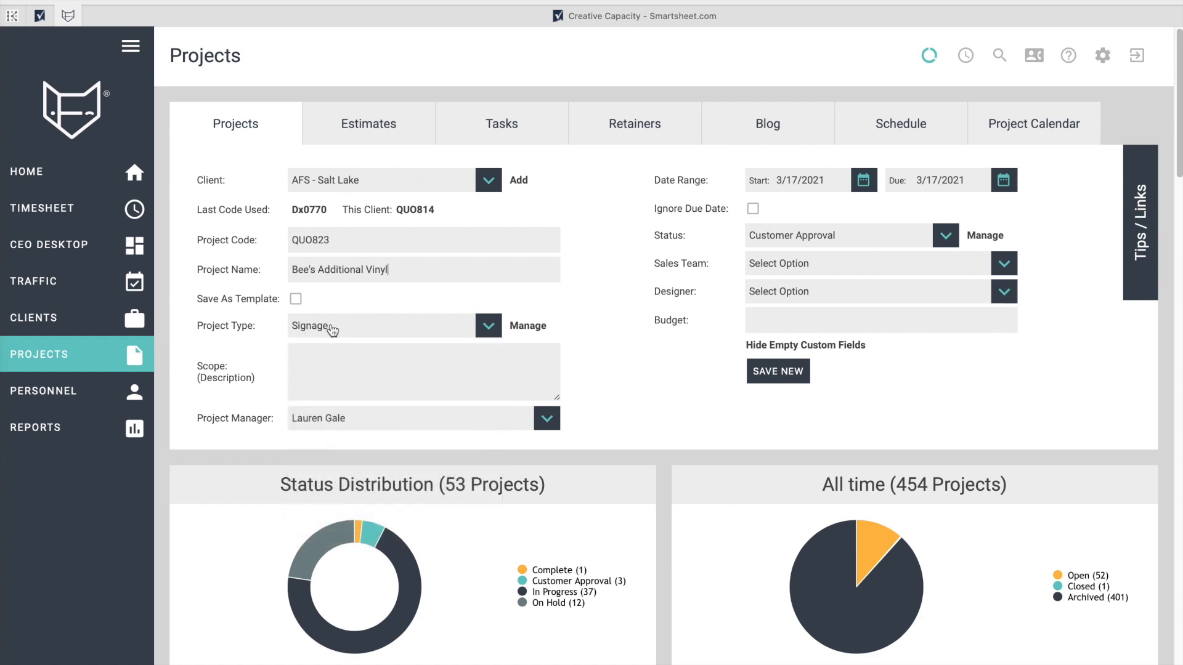
click(754, 211)
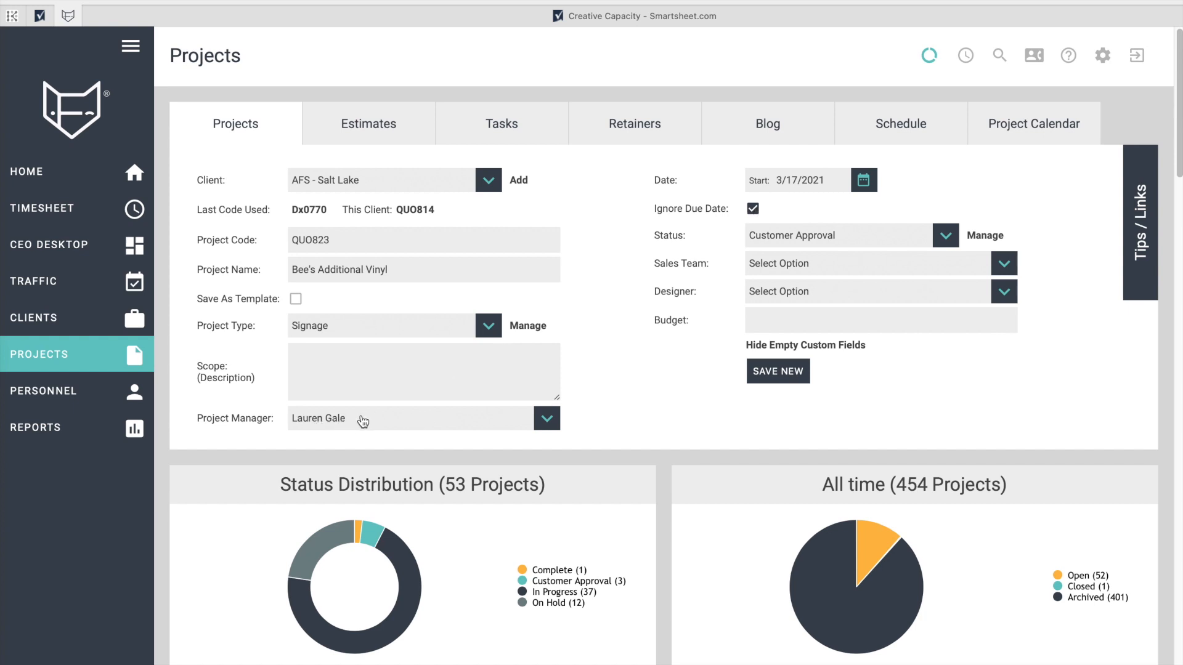
click(799, 241)
click(786, 341)
Choose the sales team member and, after checking the job sheet, the project's designer.
click(798, 265)
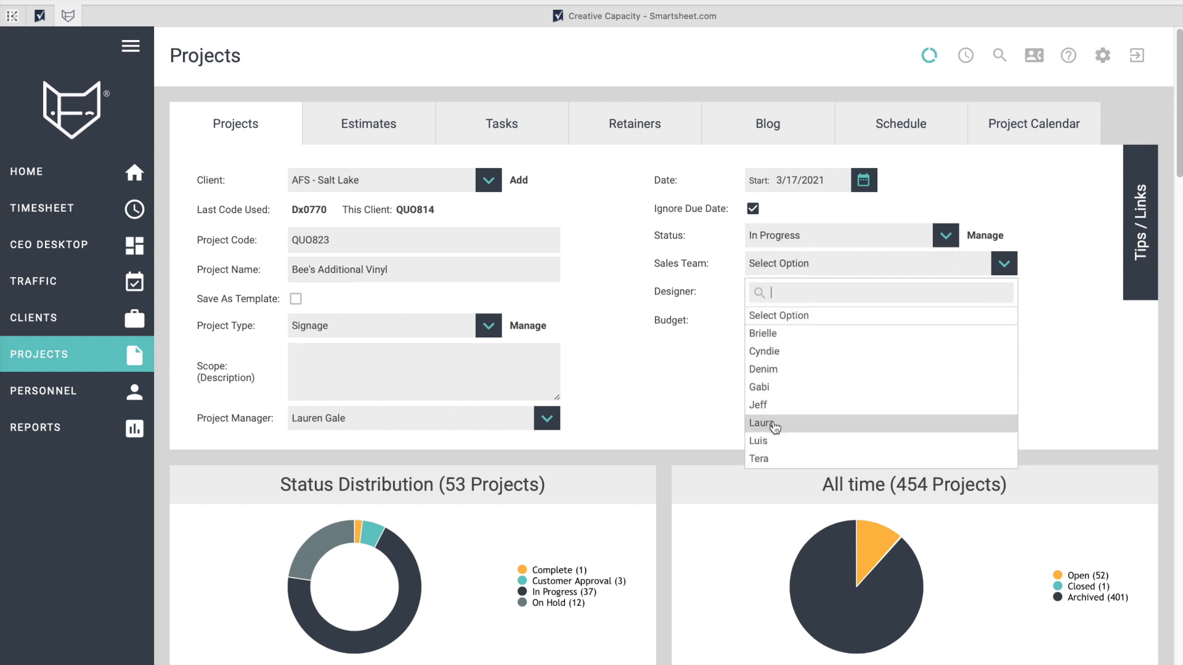
click(774, 425)
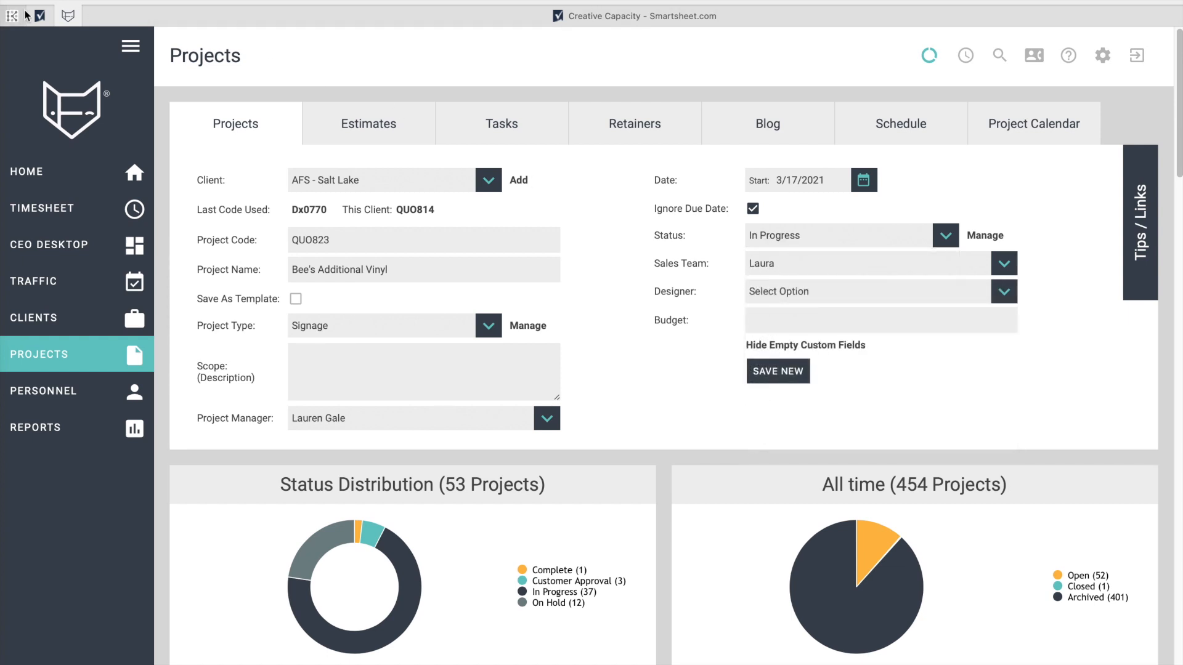
click(39, 15)
scroll(898, 412, right, 10)
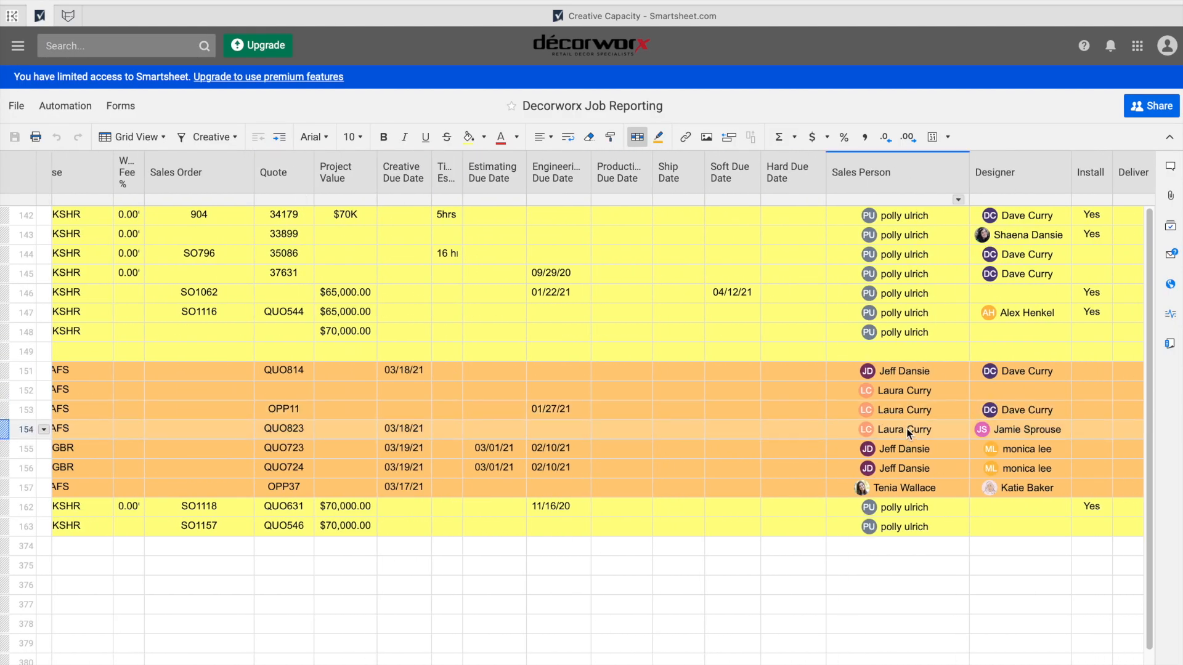
click(68, 16)
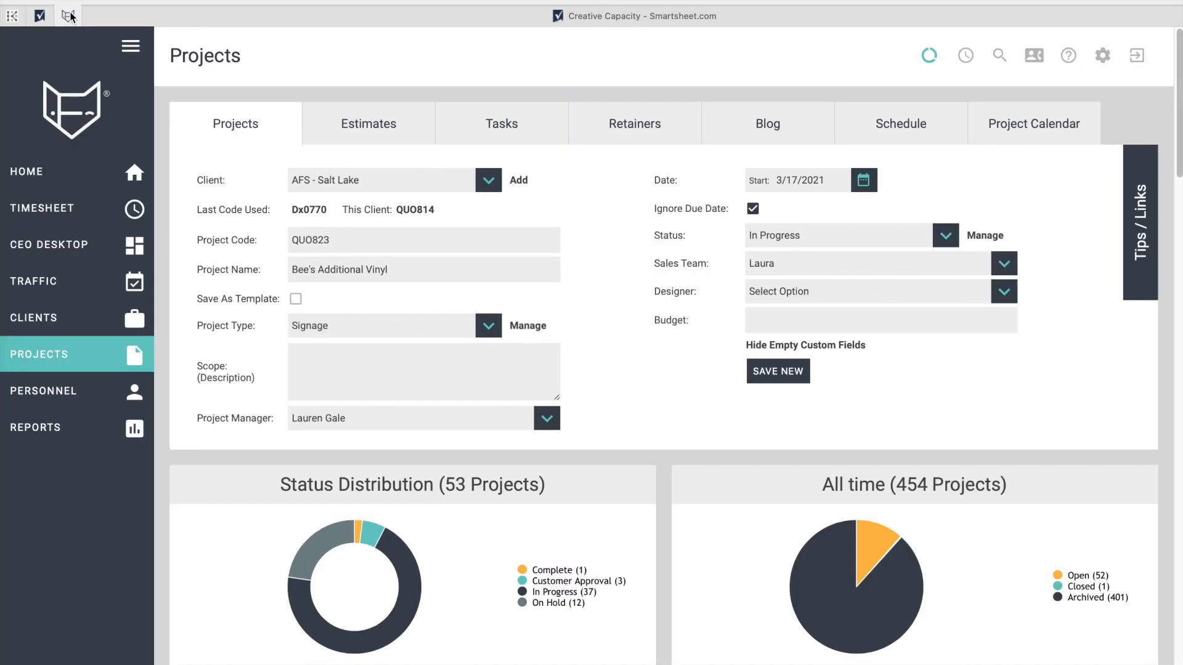
click(802, 298)
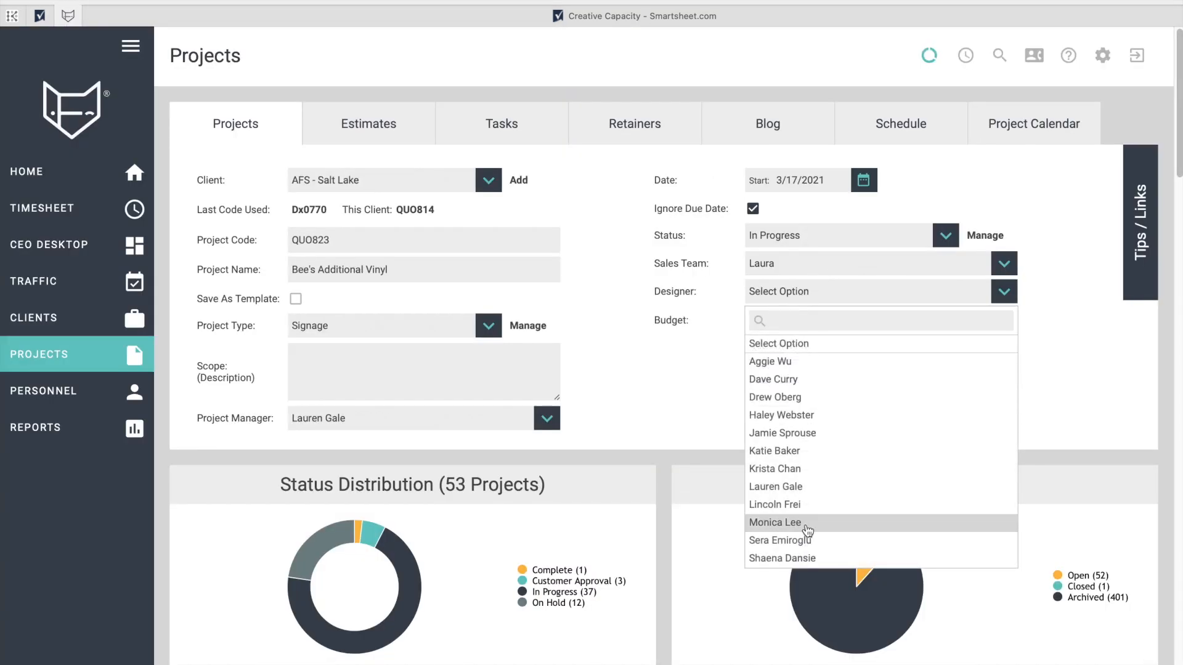
click(801, 433)
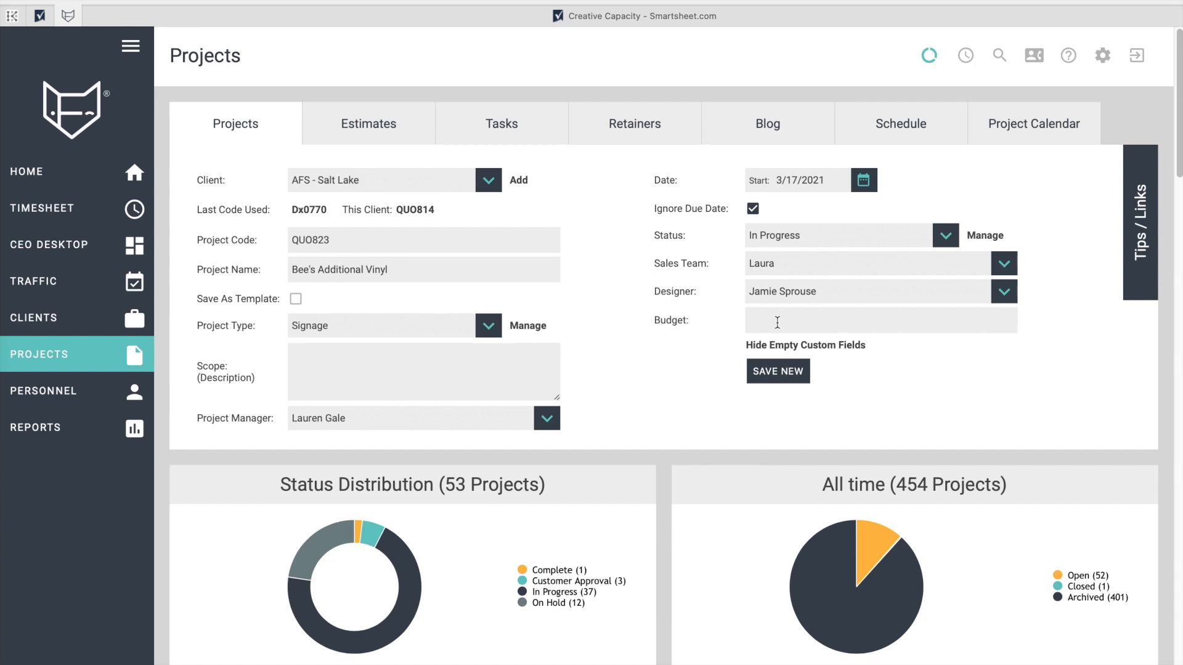
Save the new project and tick Concept Development, Revision and Set-Up for Engineering tasks.
click(778, 372)
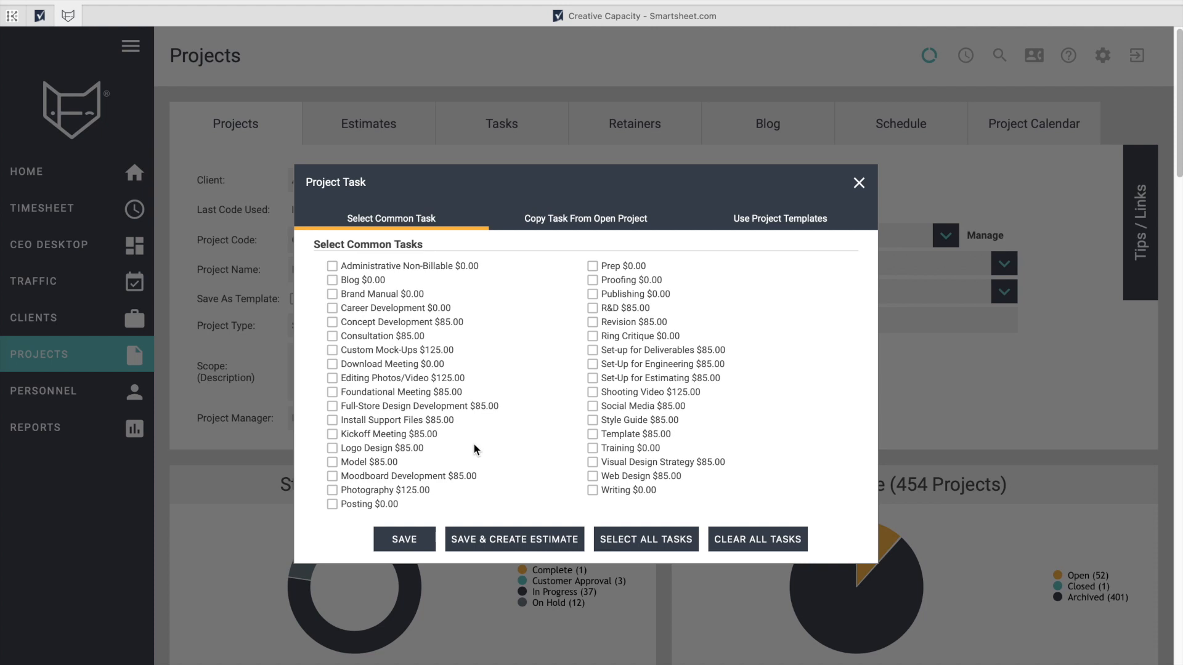
click(332, 322)
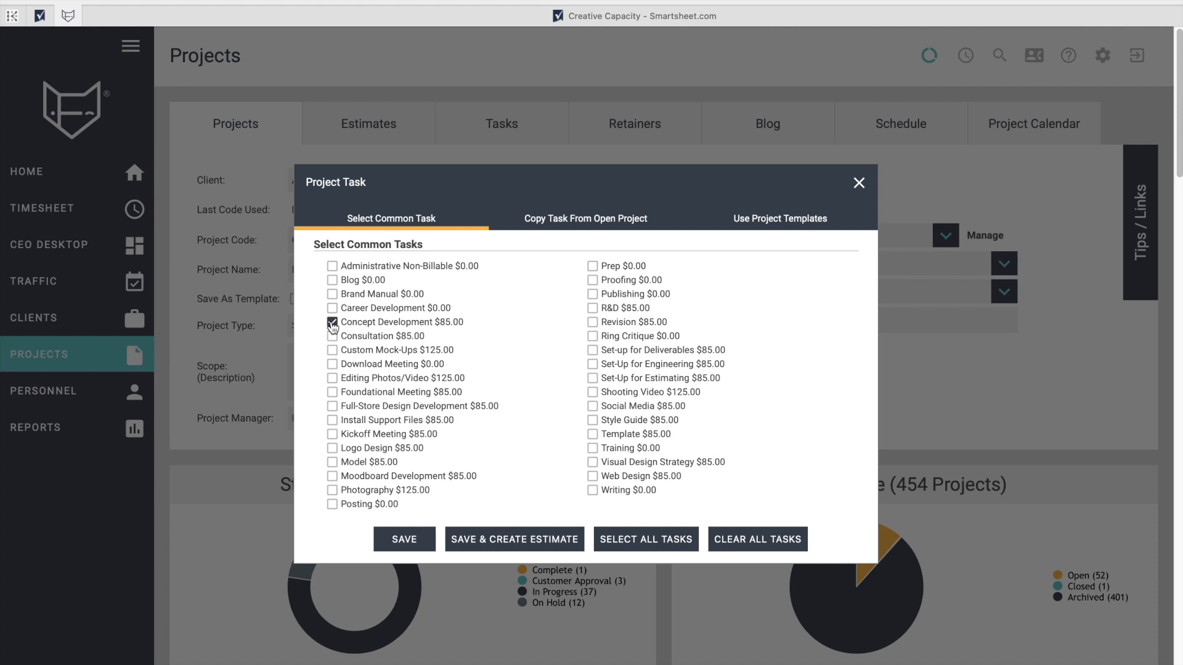
click(592, 324)
click(592, 364)
Review the TEMPLATES client's T-2-Type II template tasks, then save the chosen tasks.
click(793, 225)
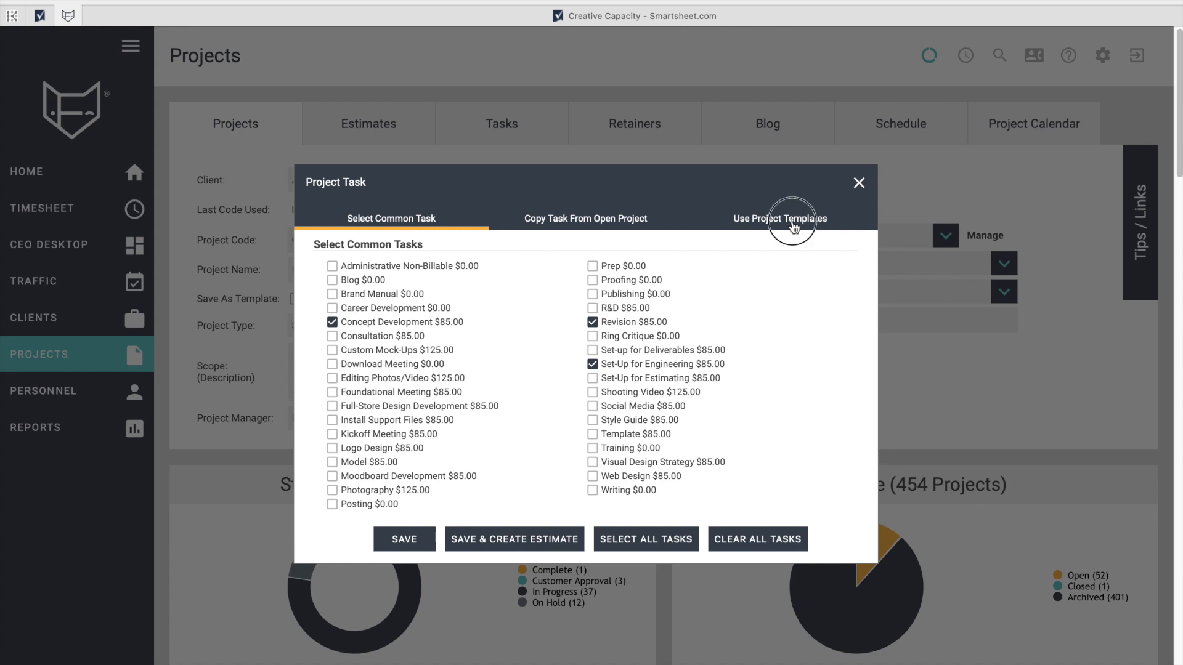
click(616, 273)
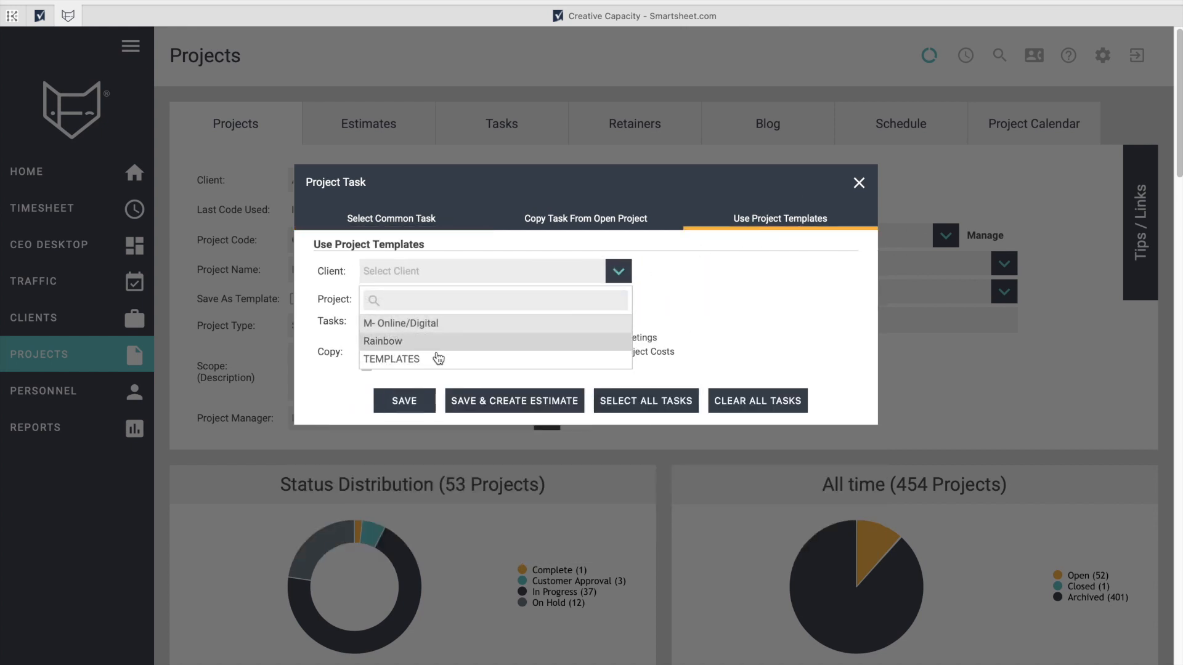
click(351, 305)
click(377, 274)
click(391, 363)
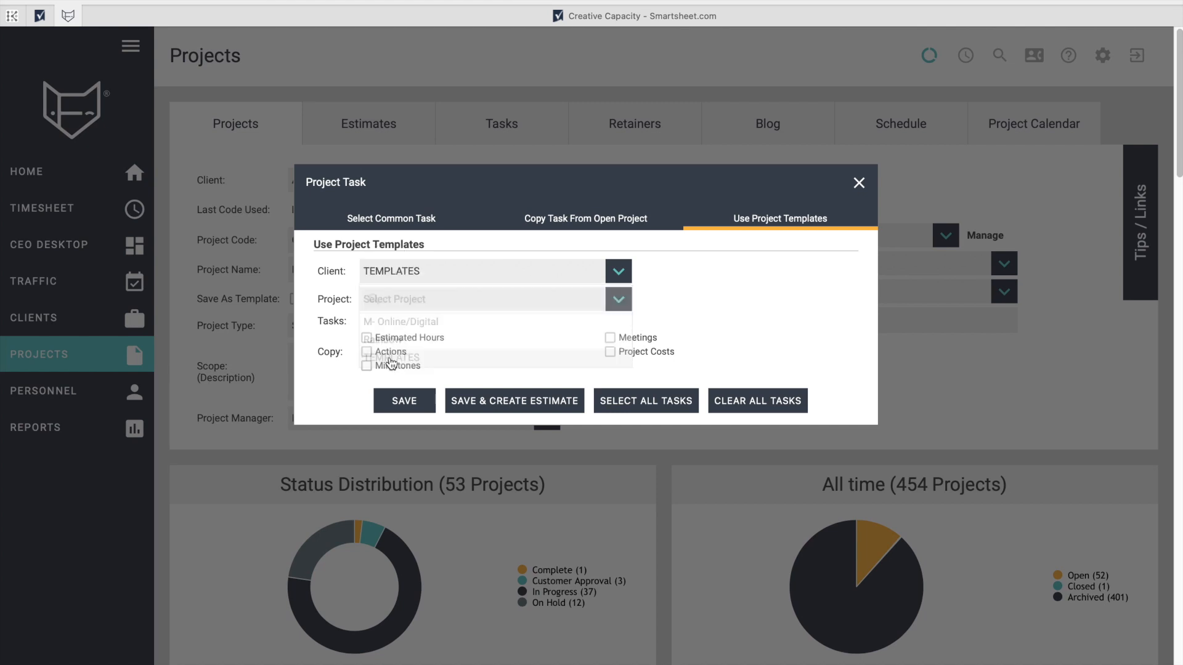
click(393, 300)
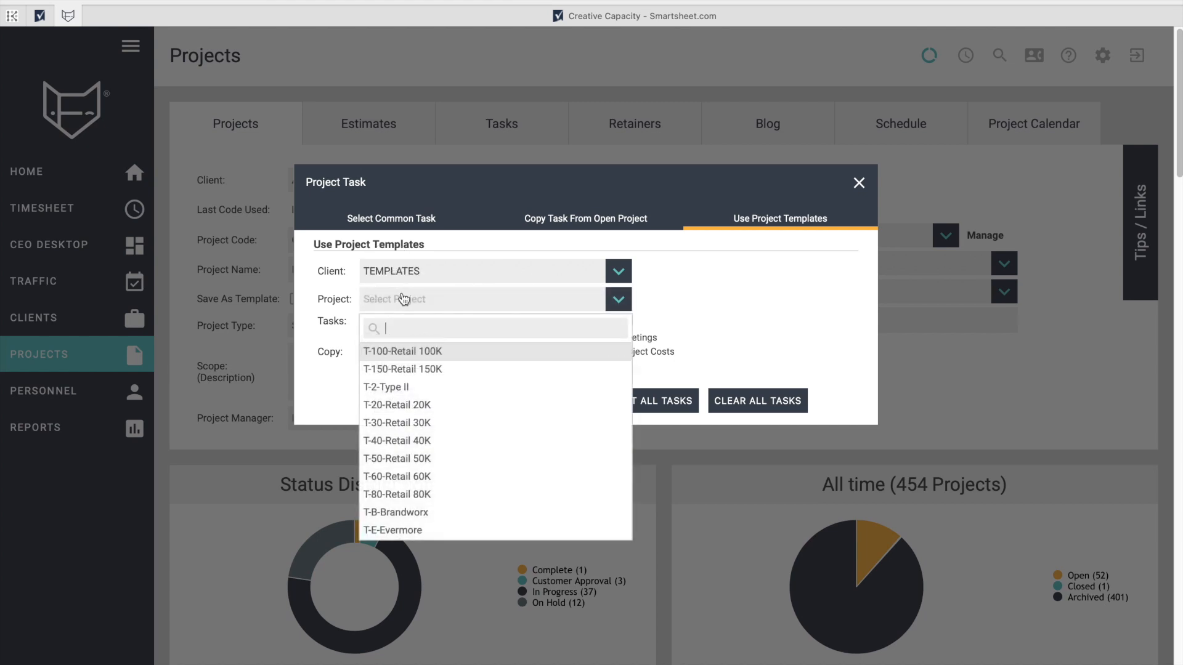
click(401, 392)
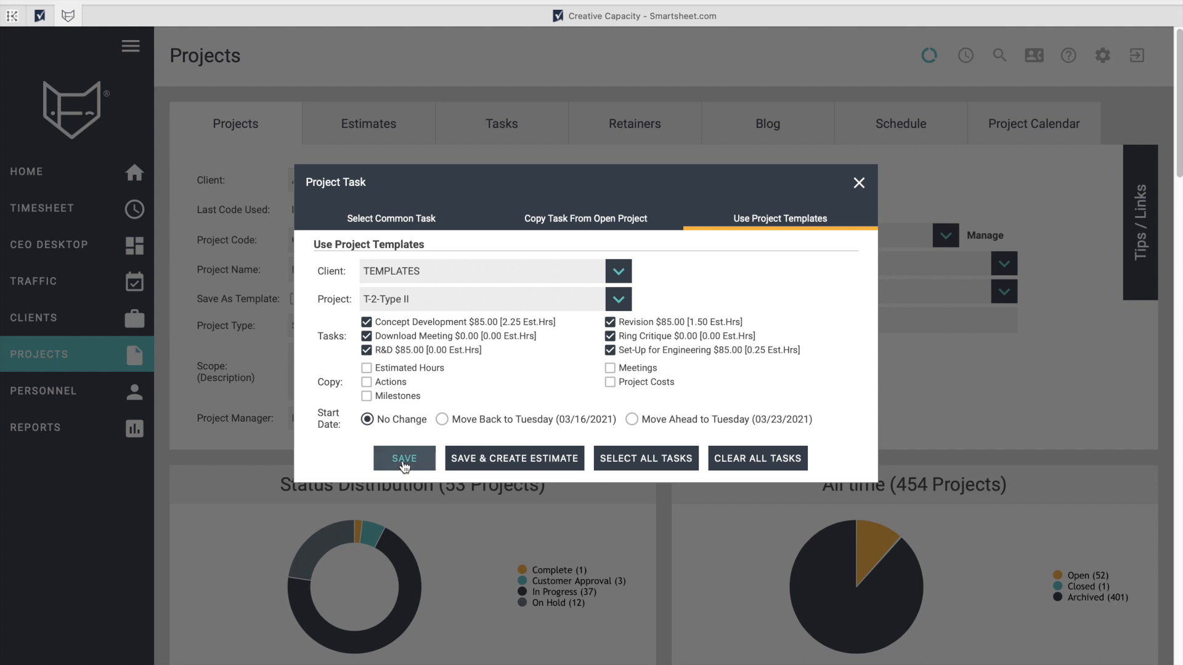
click(382, 221)
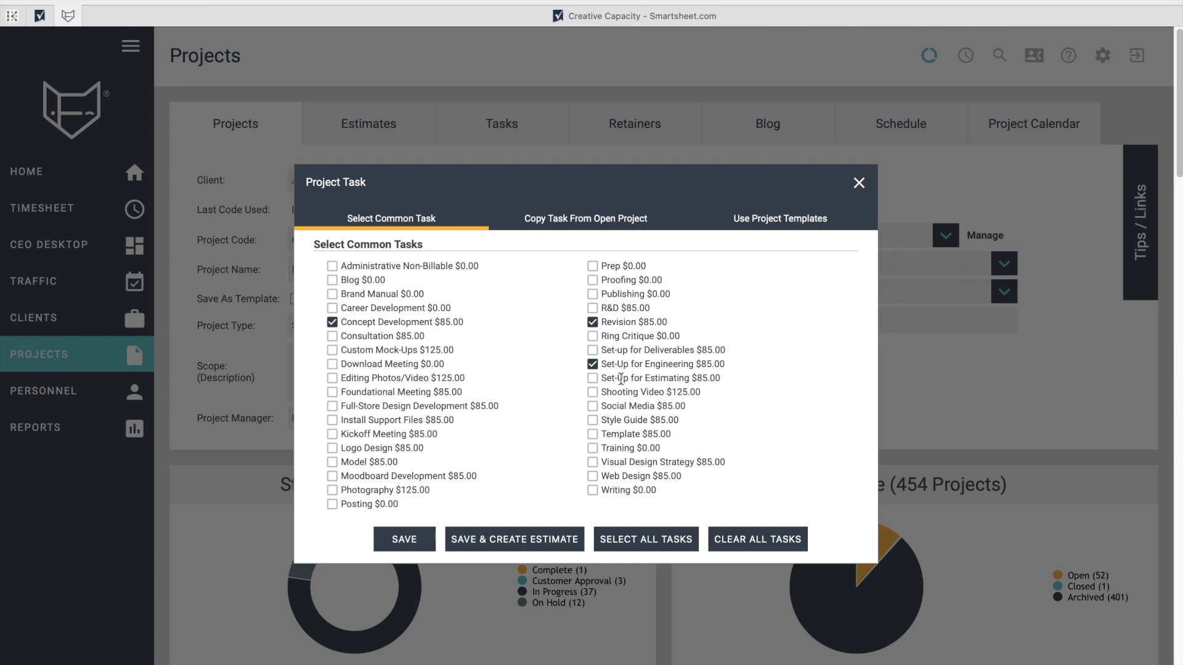
click(405, 539)
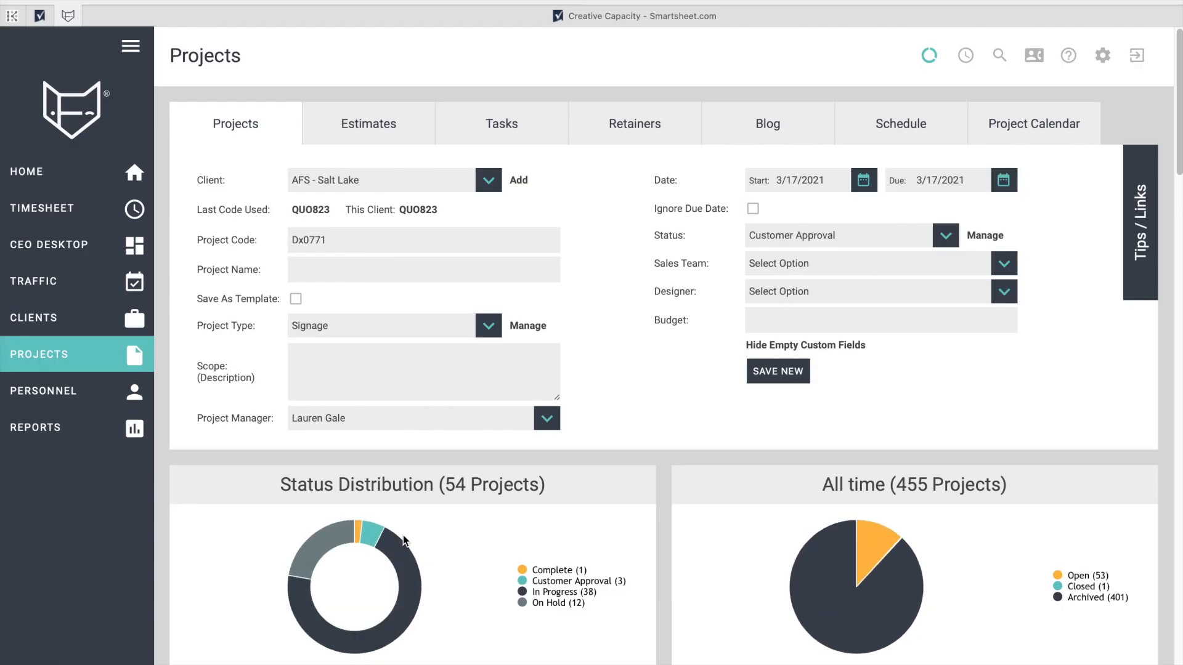
Start a timesheet entry for AFS - Salt Lake on QUO823-Bee's Additional Vinyl, leaving Task unset.
mouse_move(86, 208)
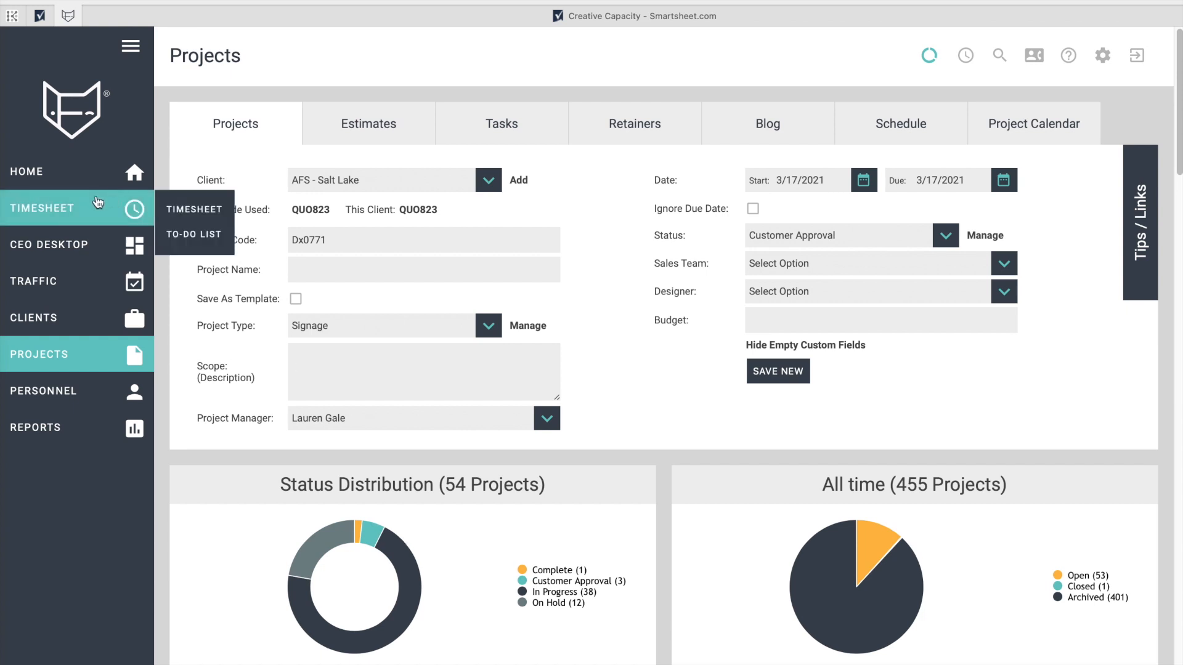
click(186, 209)
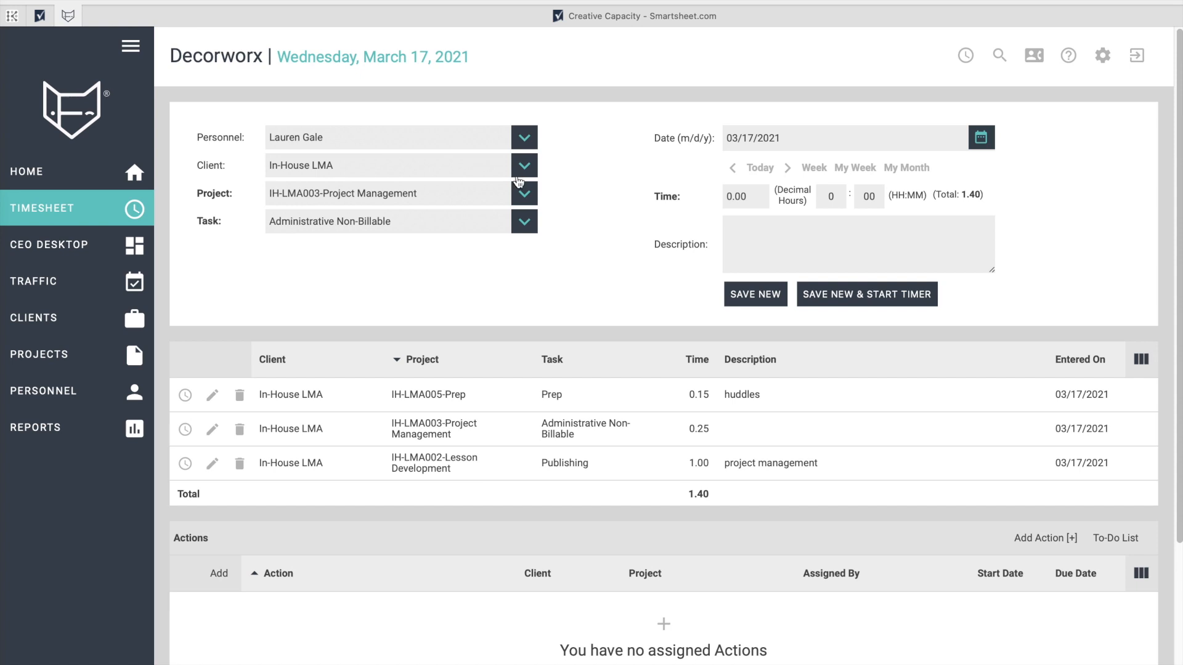
click(524, 167)
click(309, 267)
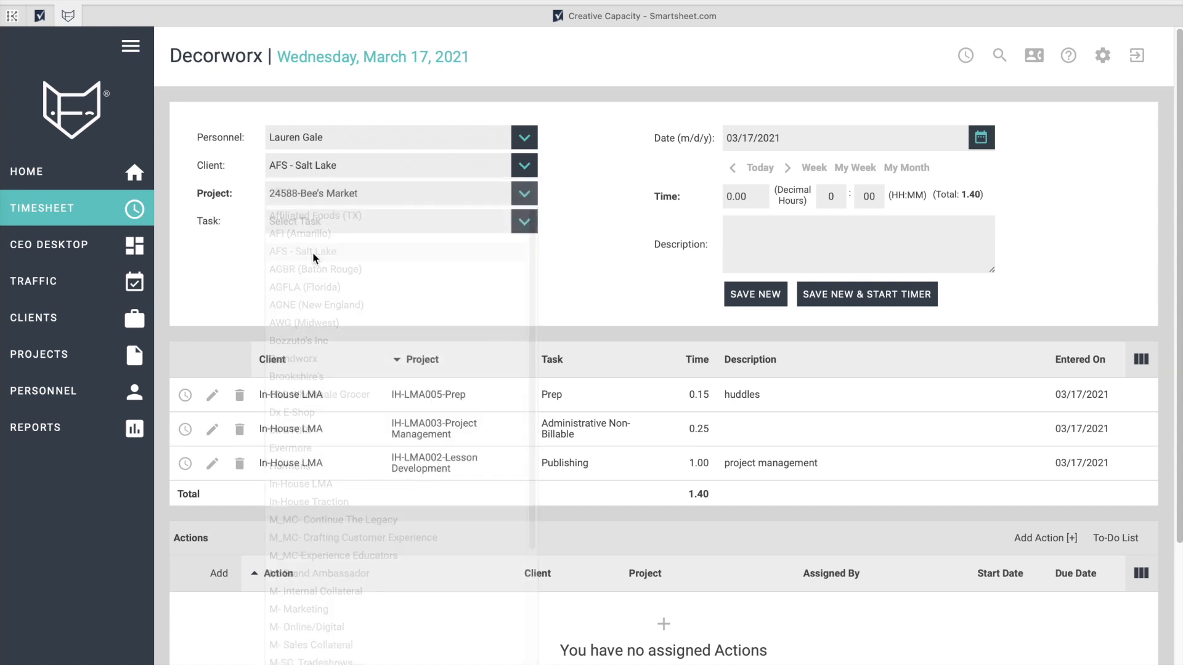
click(345, 196)
scroll(400, 393, down, 3)
scroll(400, 393, down, 7)
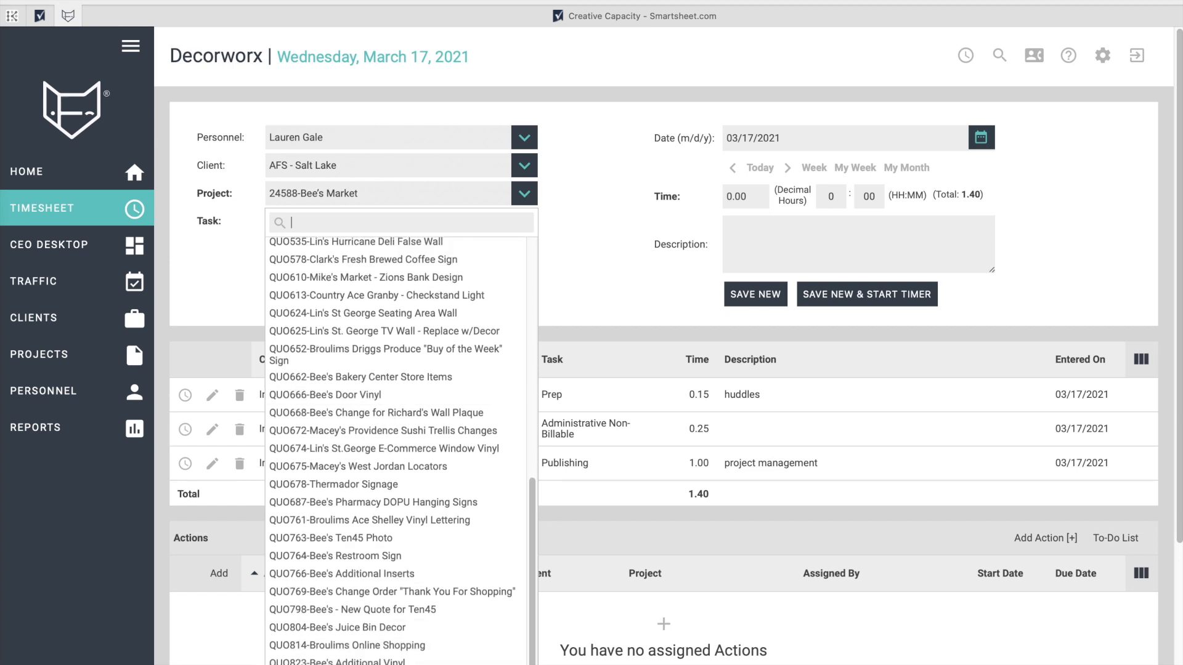
click(357, 658)
click(426, 231)
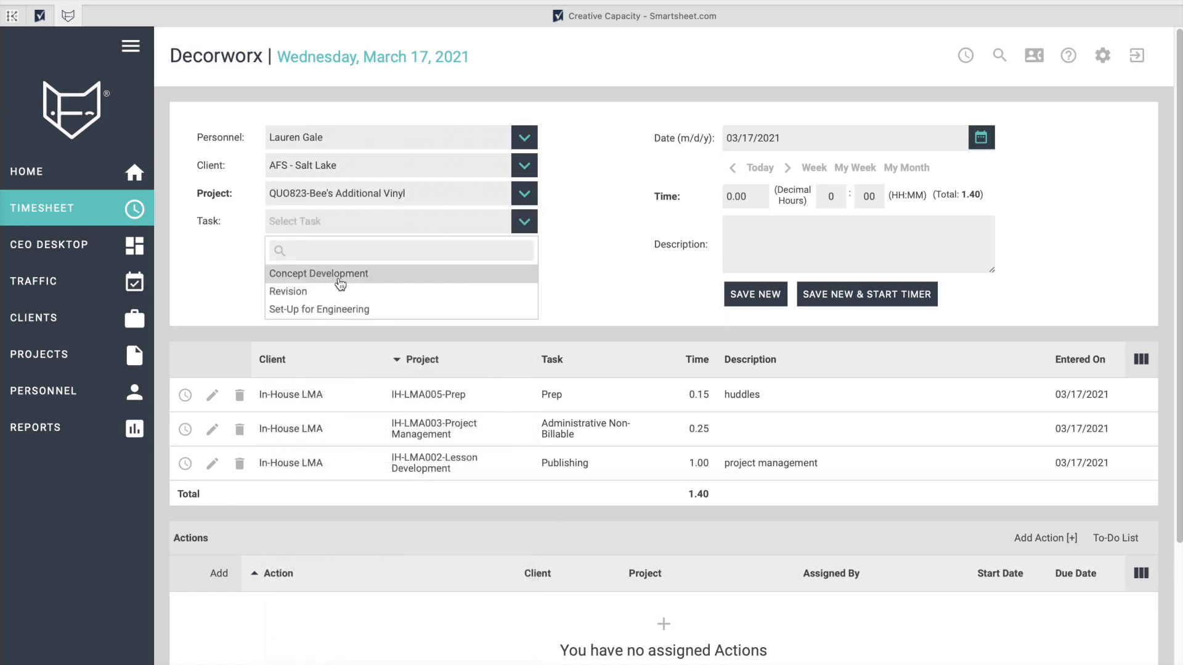
click(625, 234)
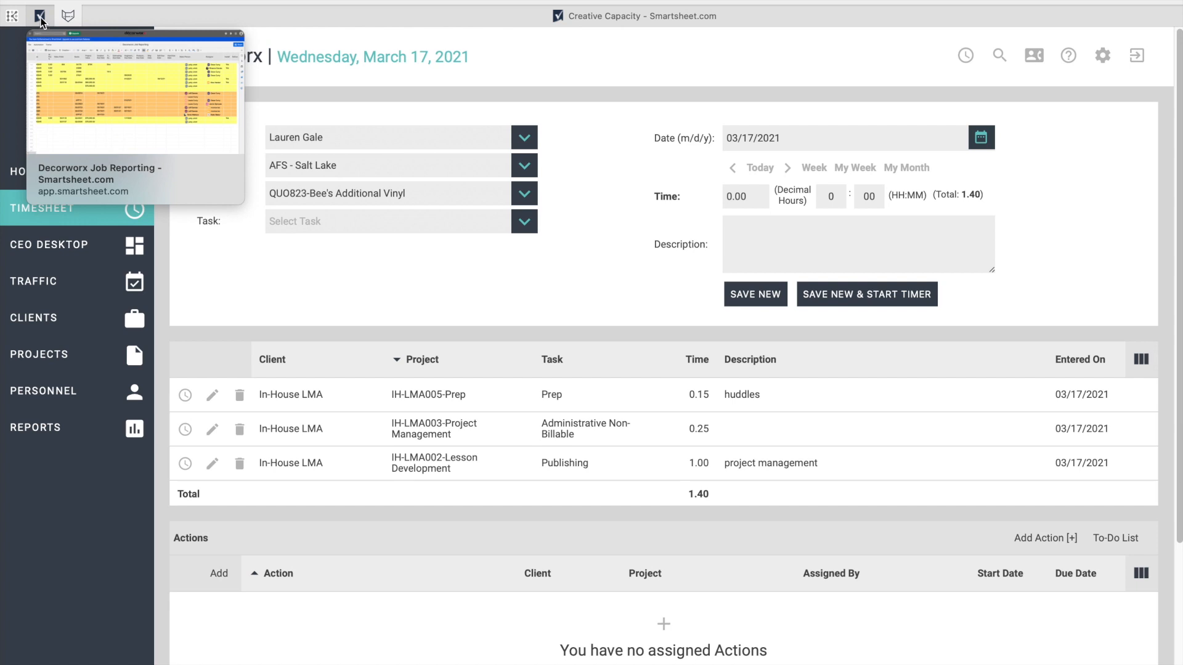
Back on the job sheet, cancel the pending copy and open row 154's comments.
click(40, 17)
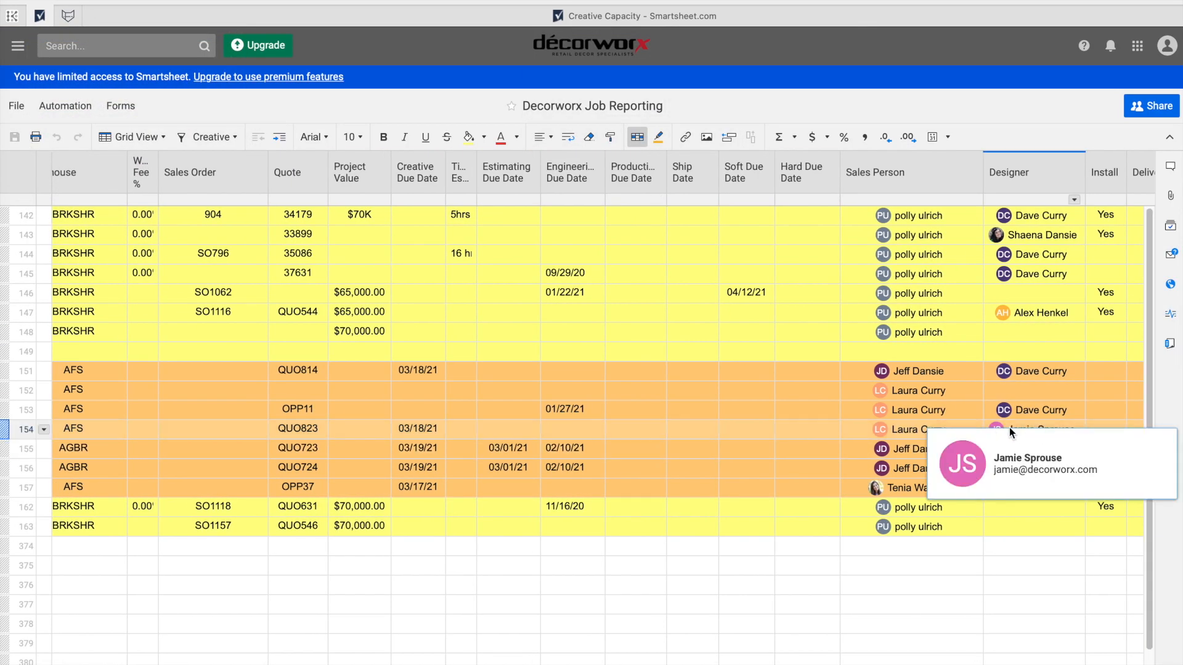
scroll(757, 444, left, 10)
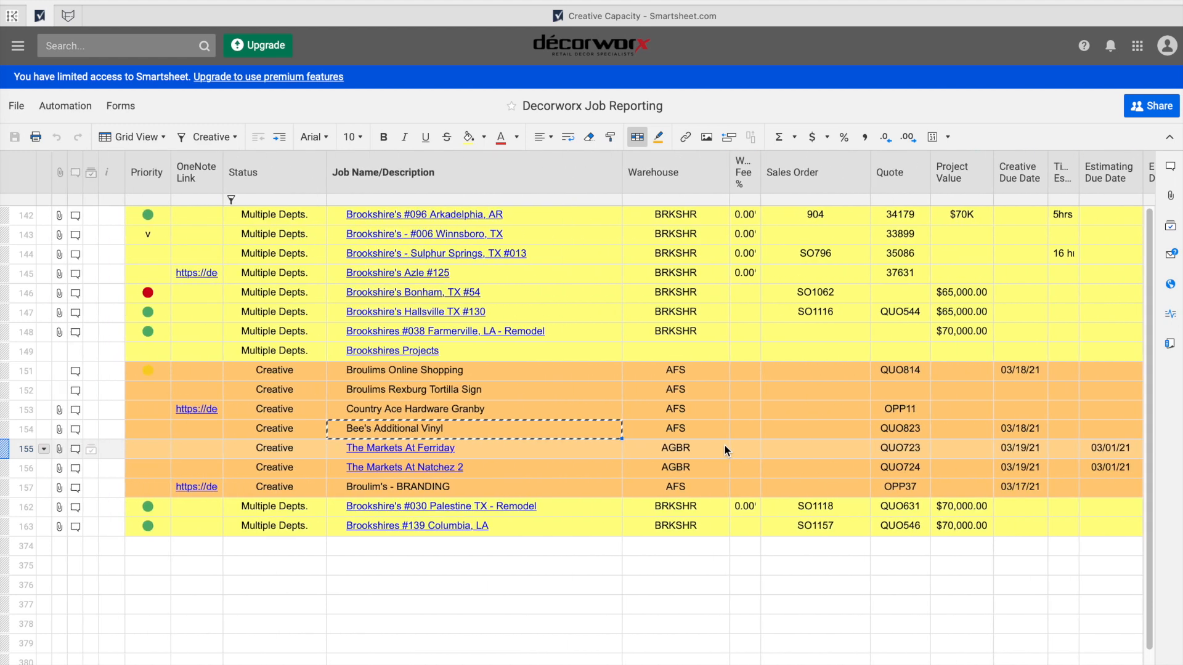
click(534, 441)
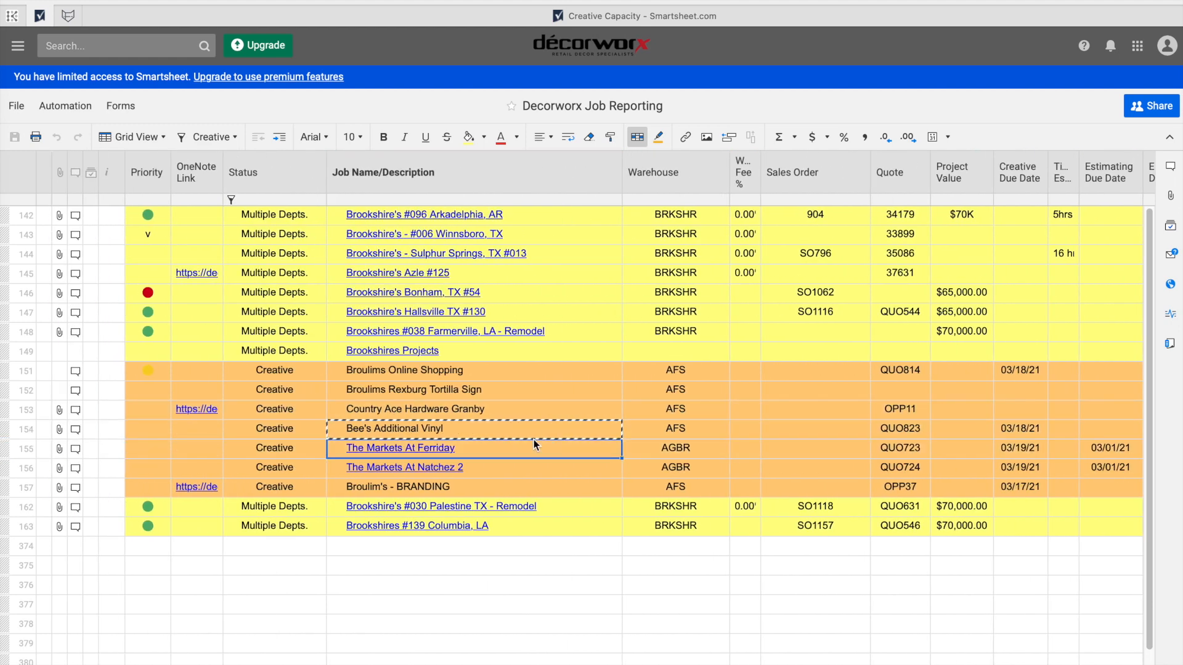
key(Escape)
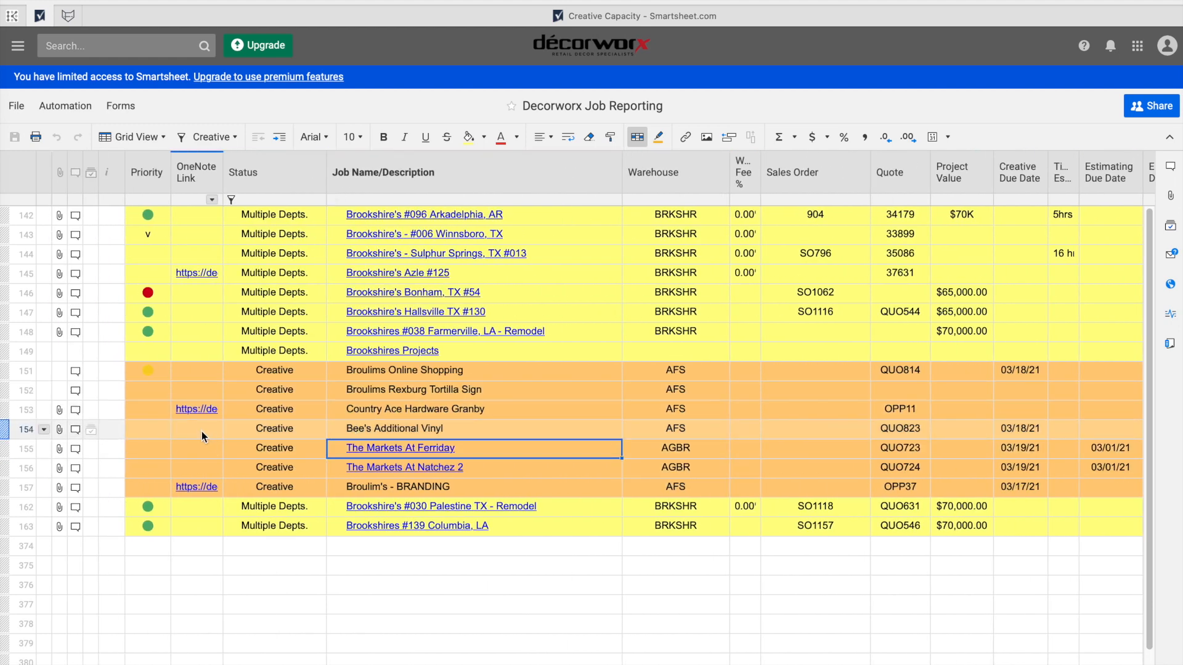
click(75, 430)
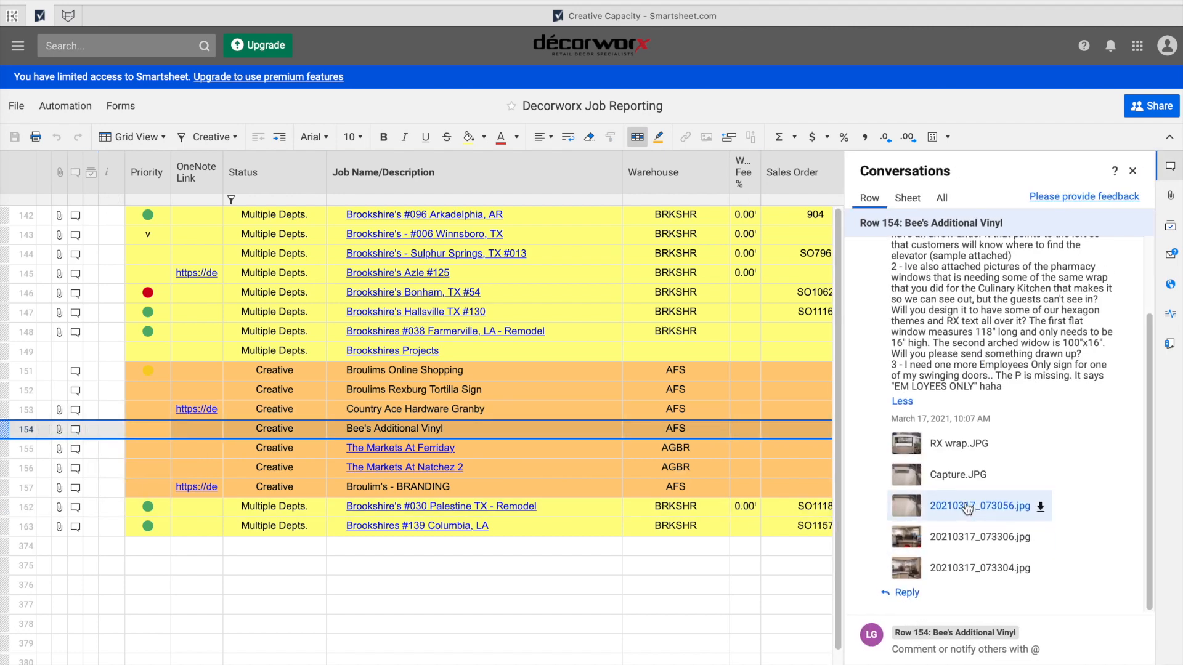
scroll(986, 382, up, 2)
scroll(949, 432, down, 2)
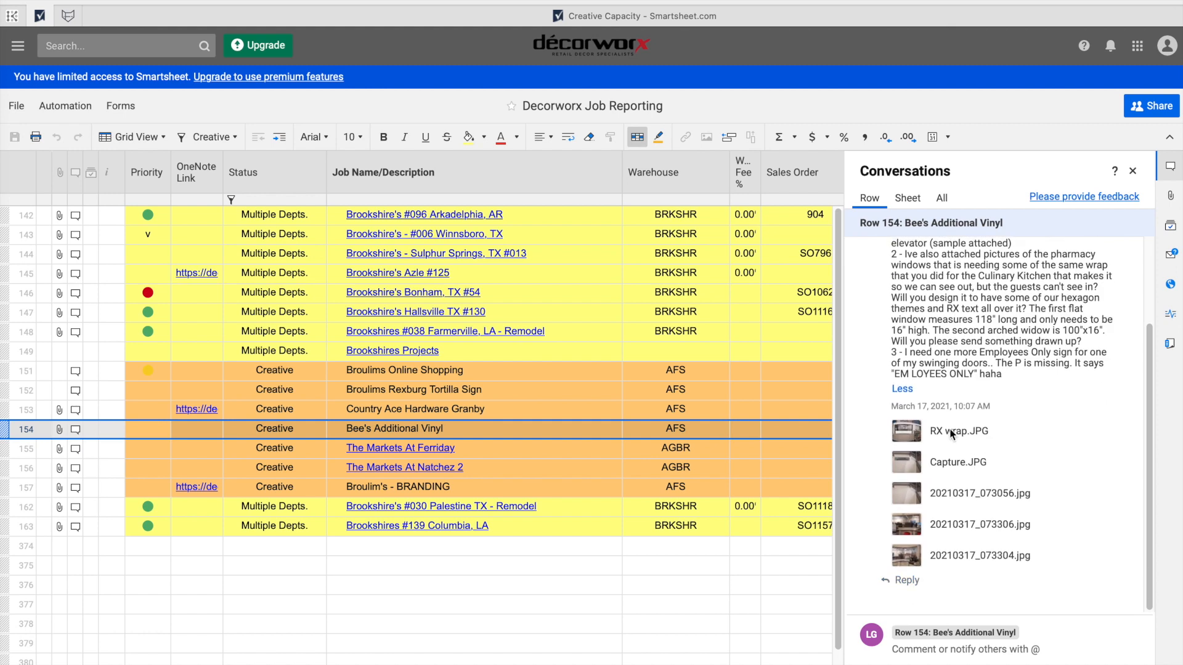
Post a comment @-mentioning the designer with the pasted work-tomorrow request, then close the thread.
click(954, 647)
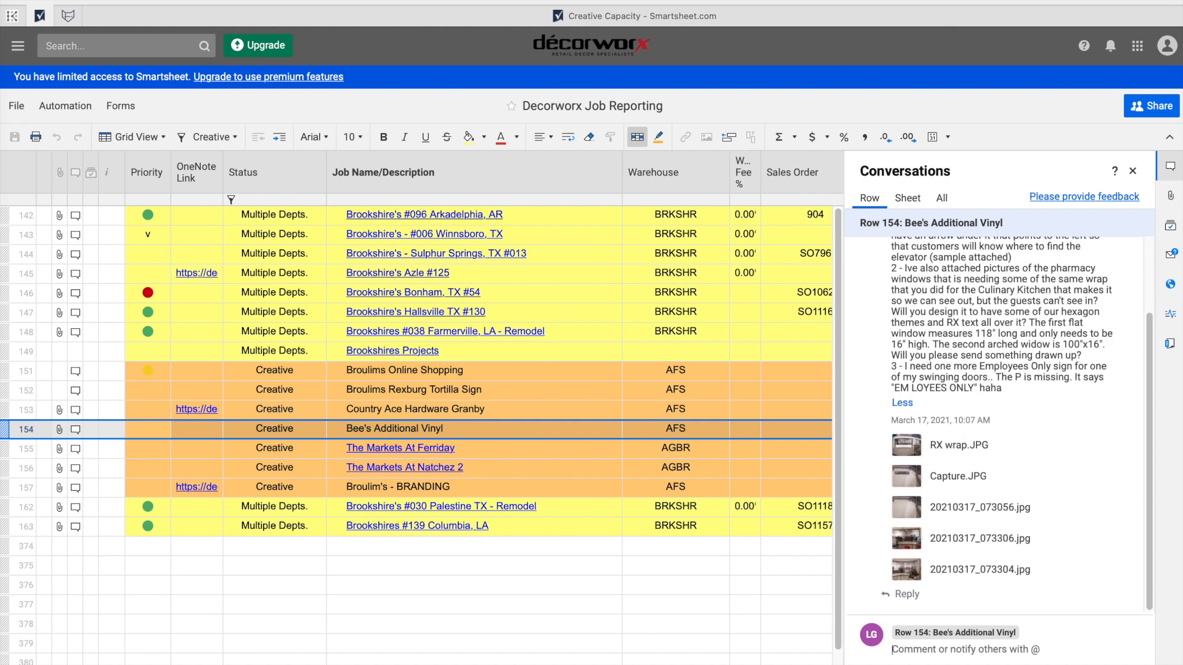
text(@jamie)
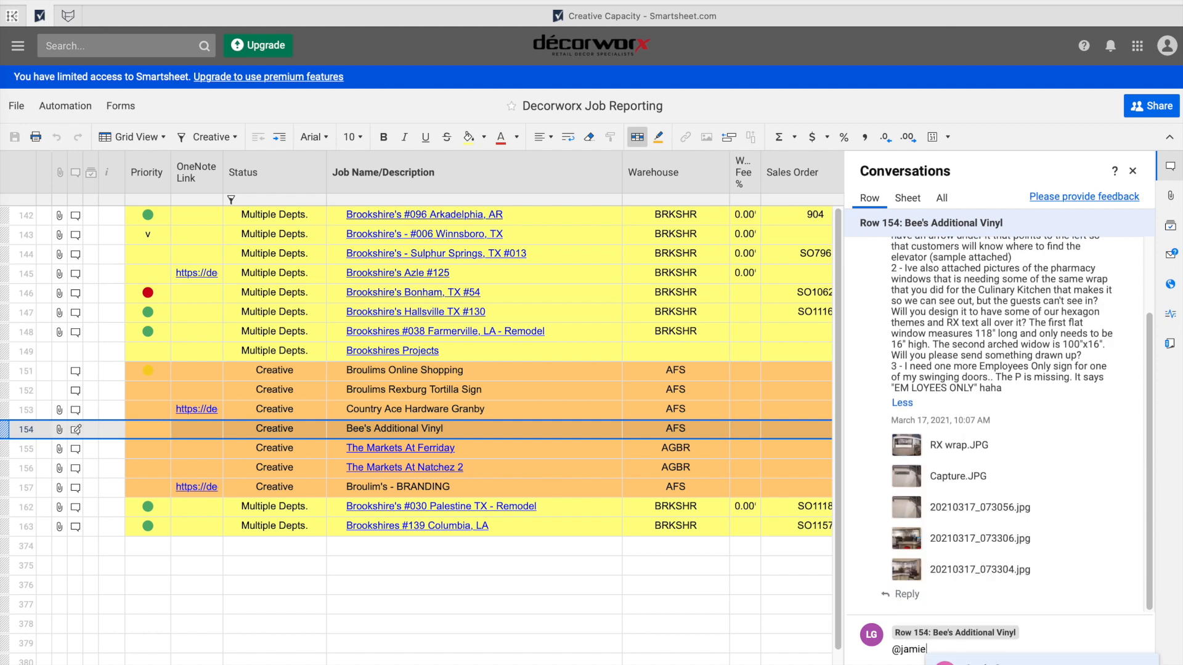
key(Return)
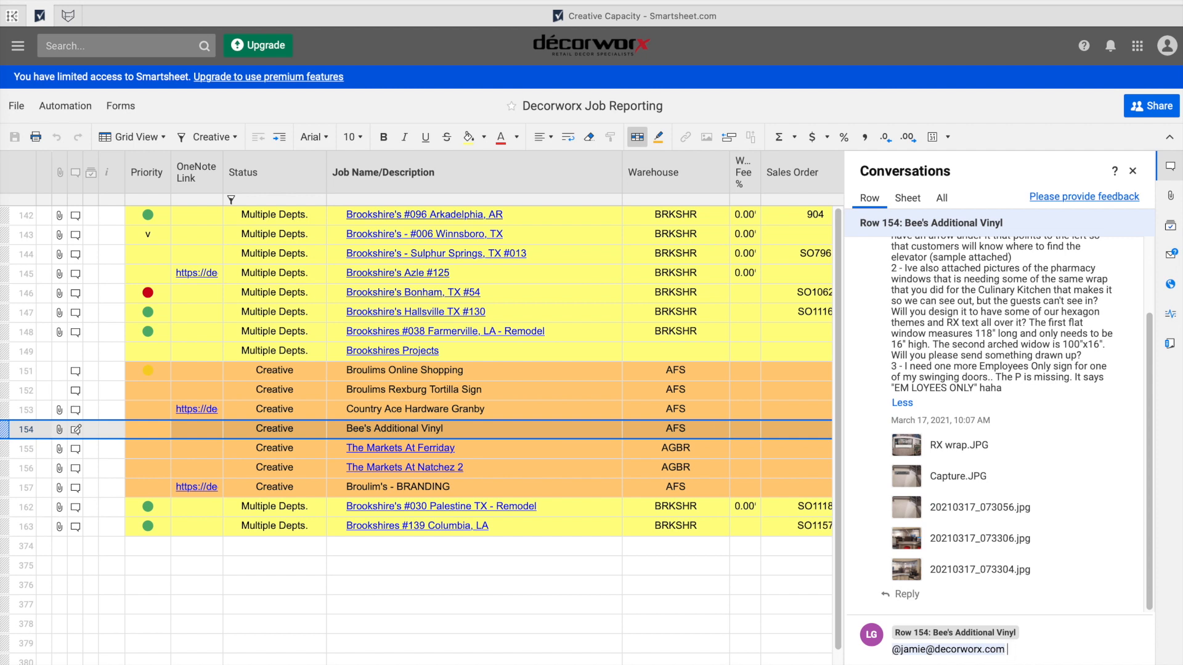
key(Return)
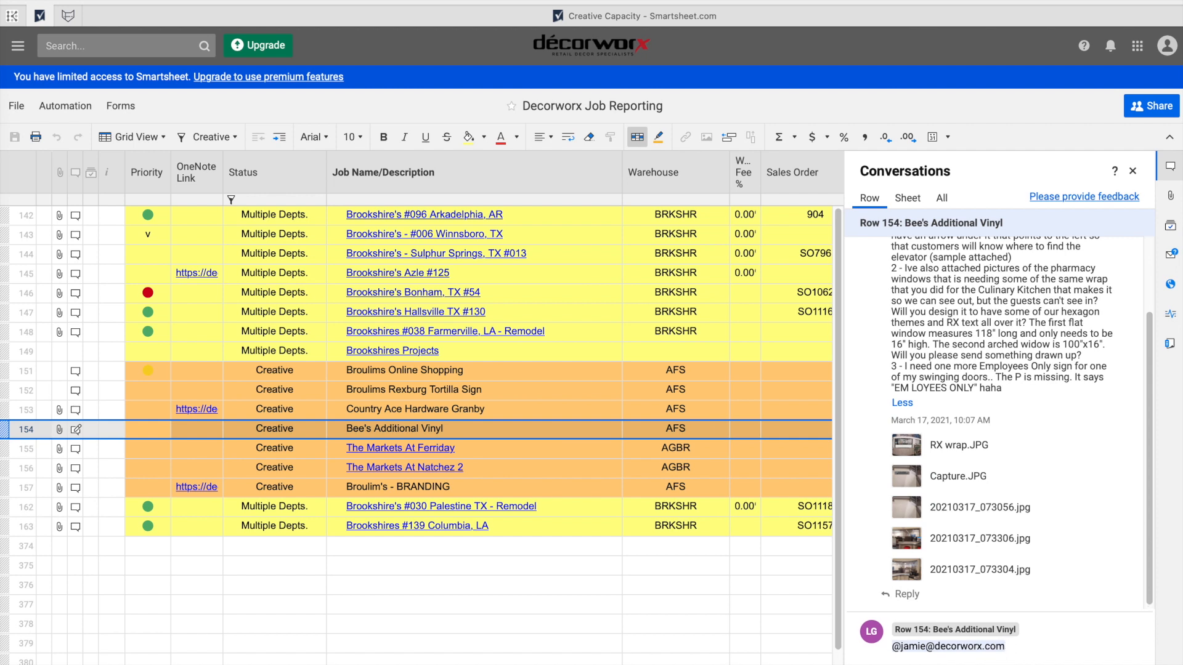
text(Please work on this tomorrow! You can use it as a break from Curated. It looks like Tera has put in good notes for you - but if you have any questions, let us know!)
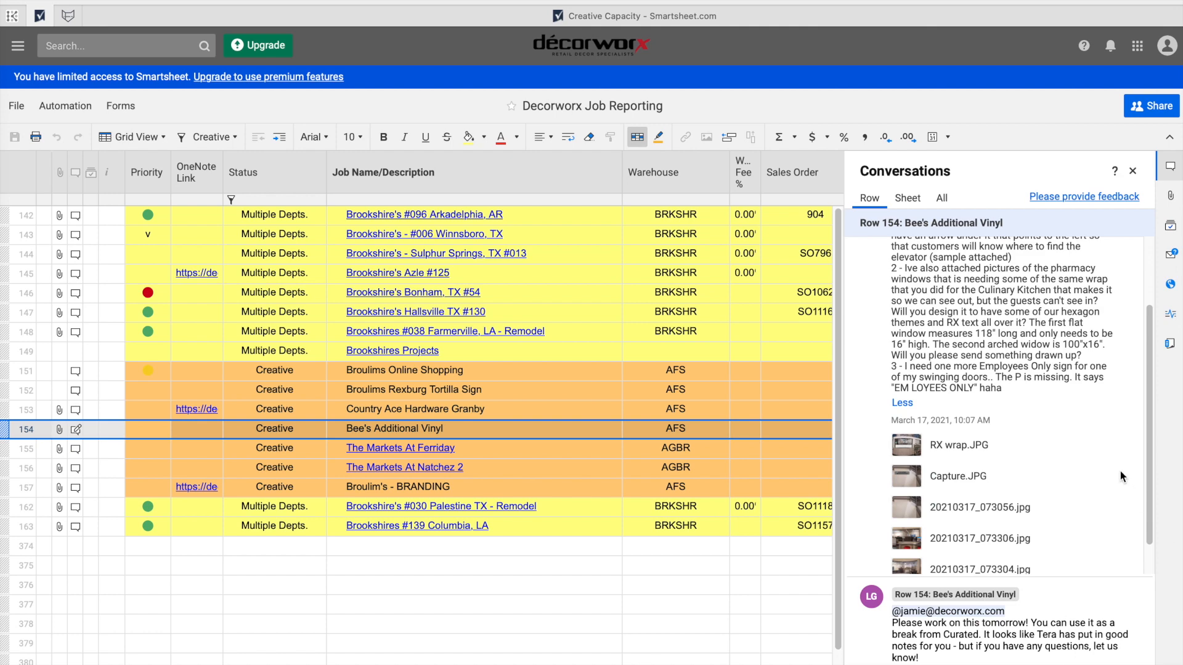
scroll(1120, 471, up, 3)
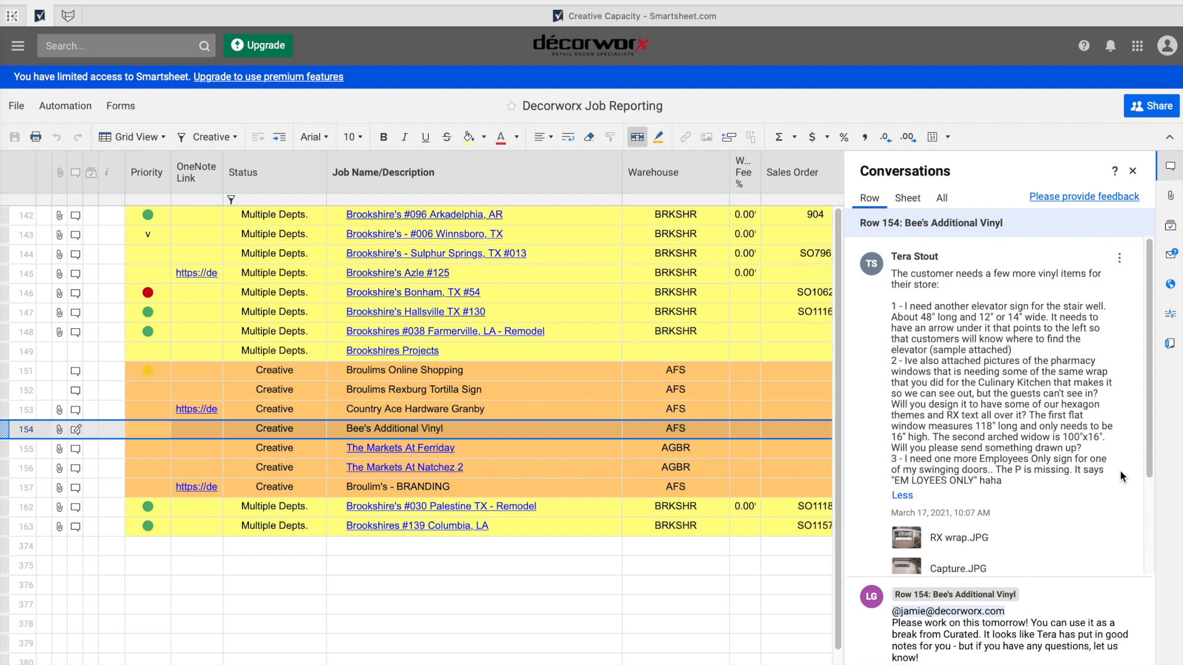
scroll(1120, 471, down, 4)
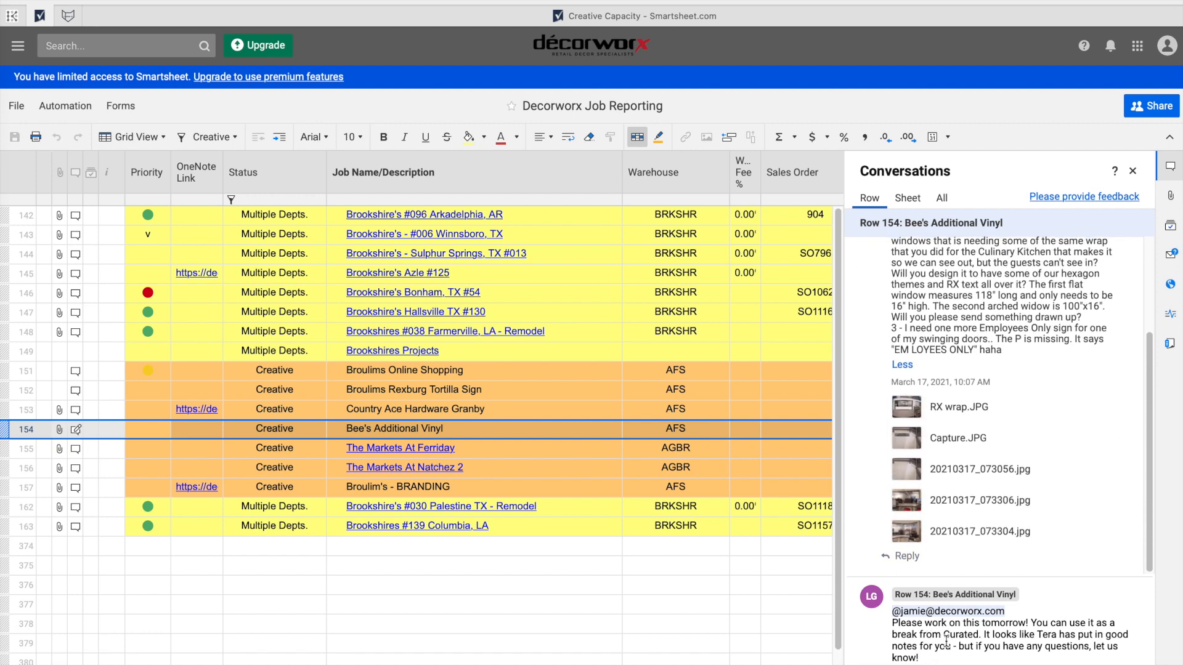
scroll(961, 518, up, 3)
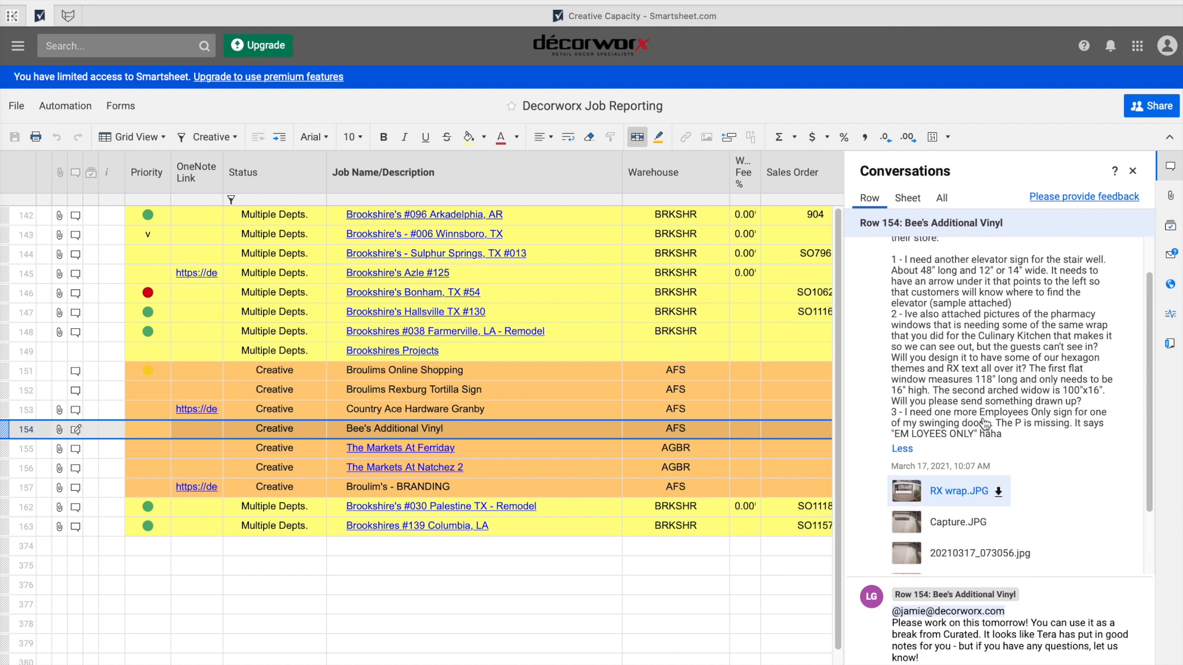
scroll(967, 294, up, 1)
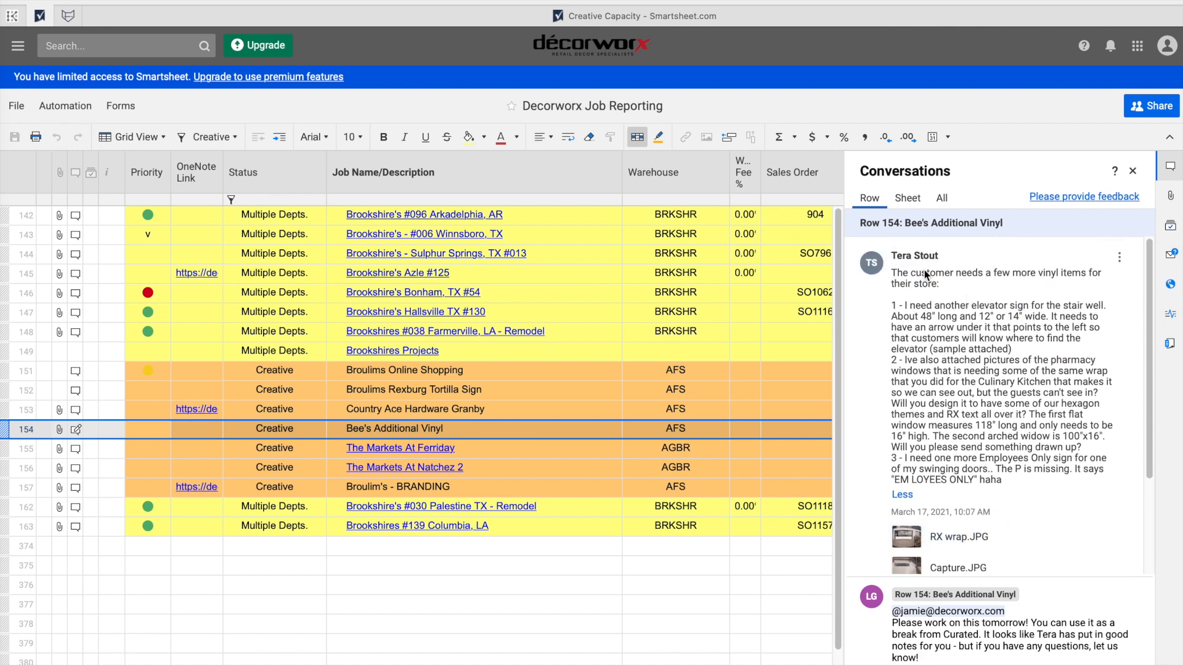
scroll(916, 567, down, 4)
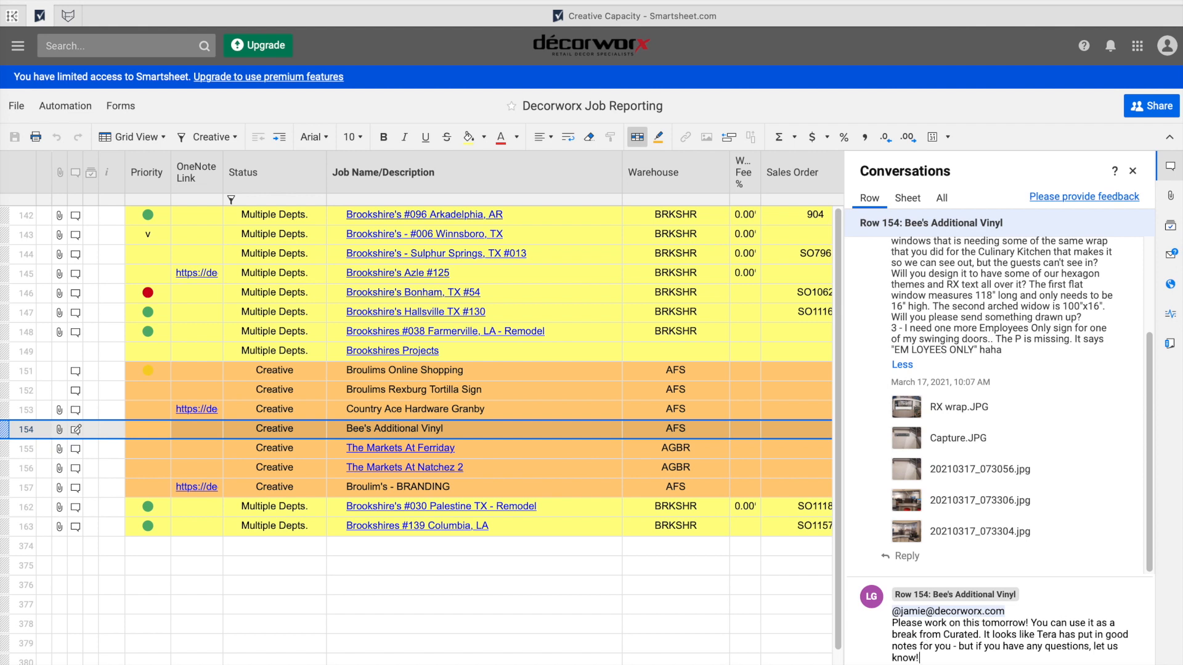
key(Return)
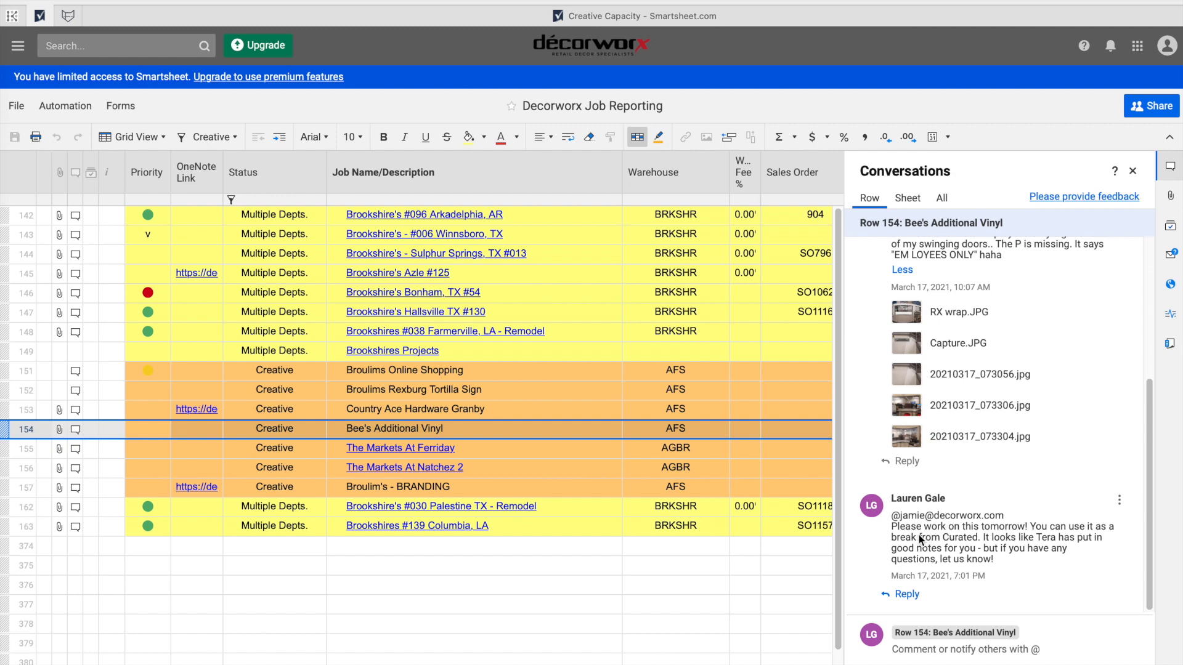
click(1133, 172)
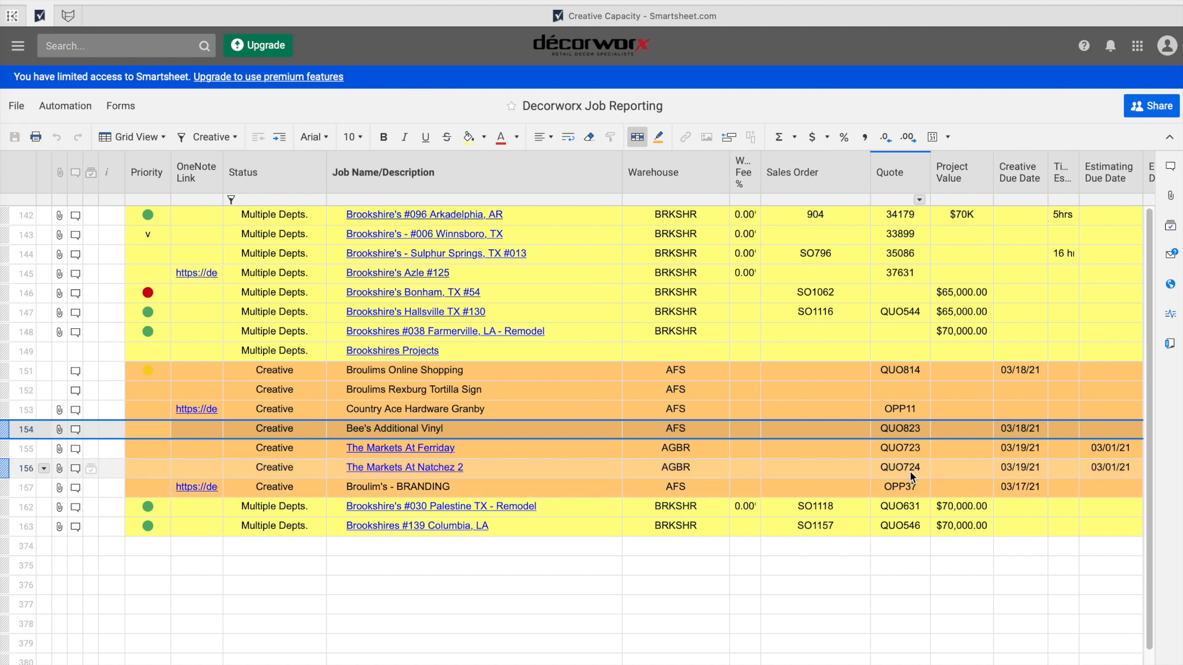
Reload the Creative Capacity workspace page and open the designer's personal job sheet.
scroll(912, 433, right, 3)
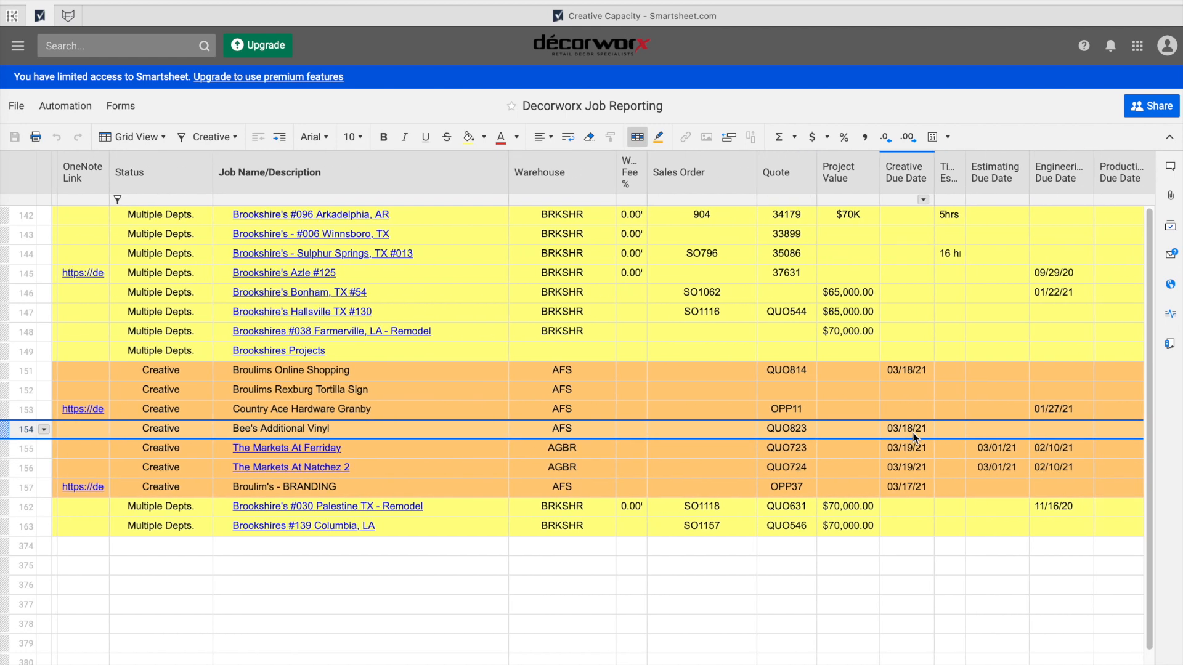
scroll(912, 432, right, 3)
scroll(913, 430, right, 10)
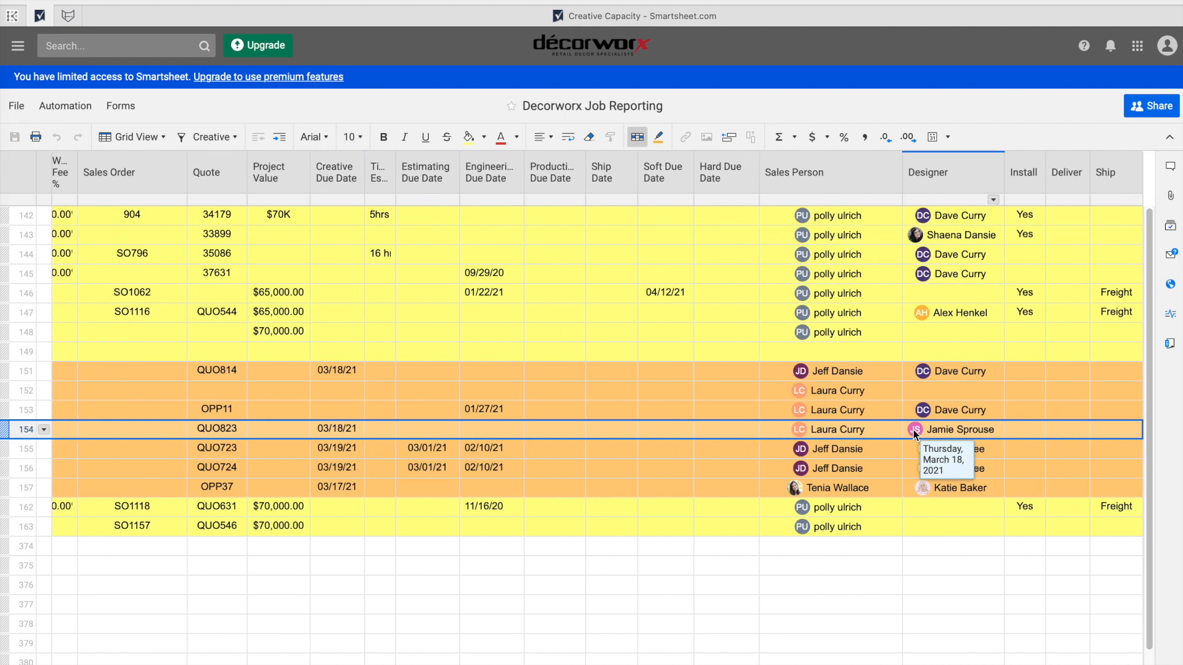
scroll(913, 430, left, 15)
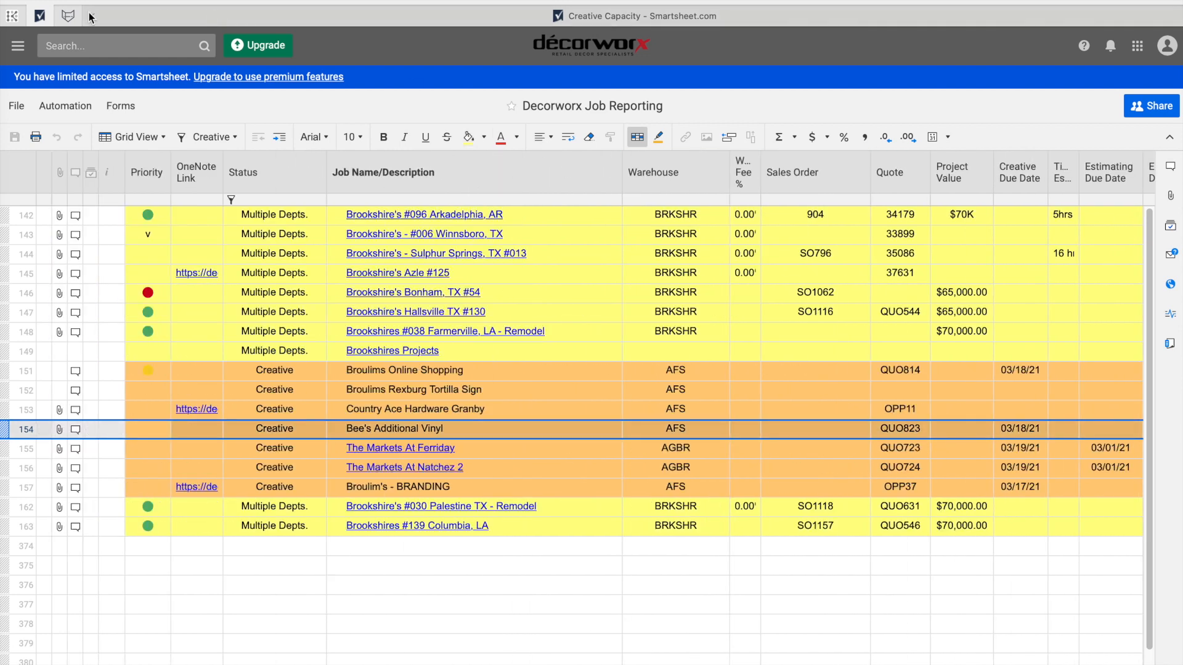
click(174, 19)
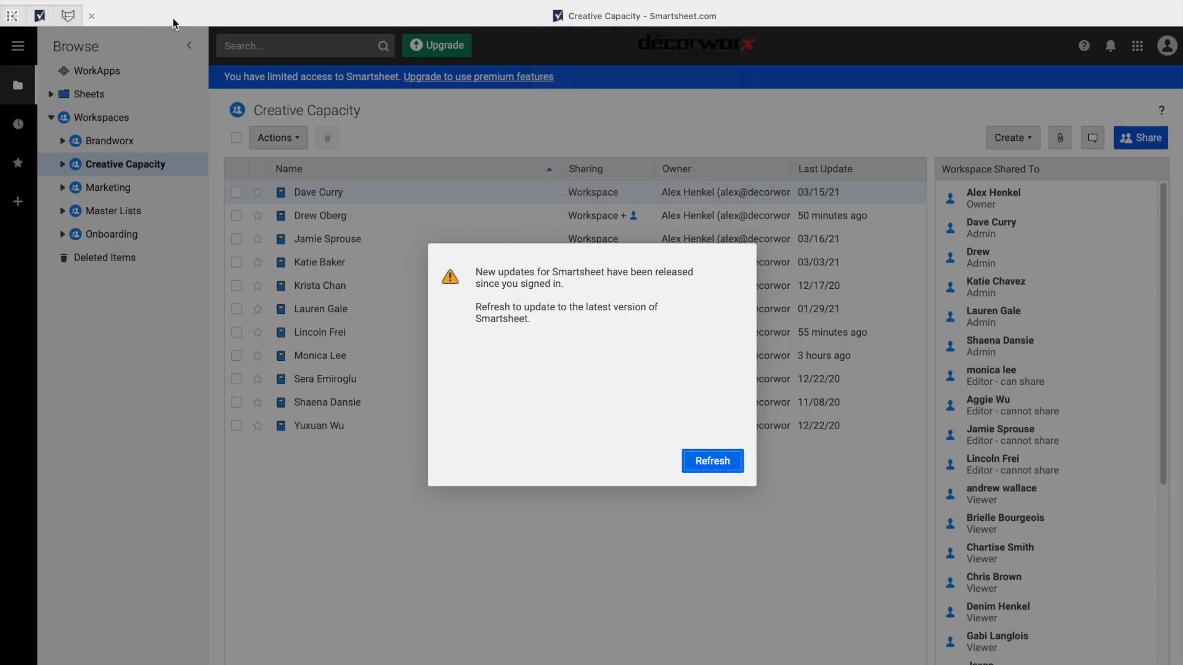
click(700, 463)
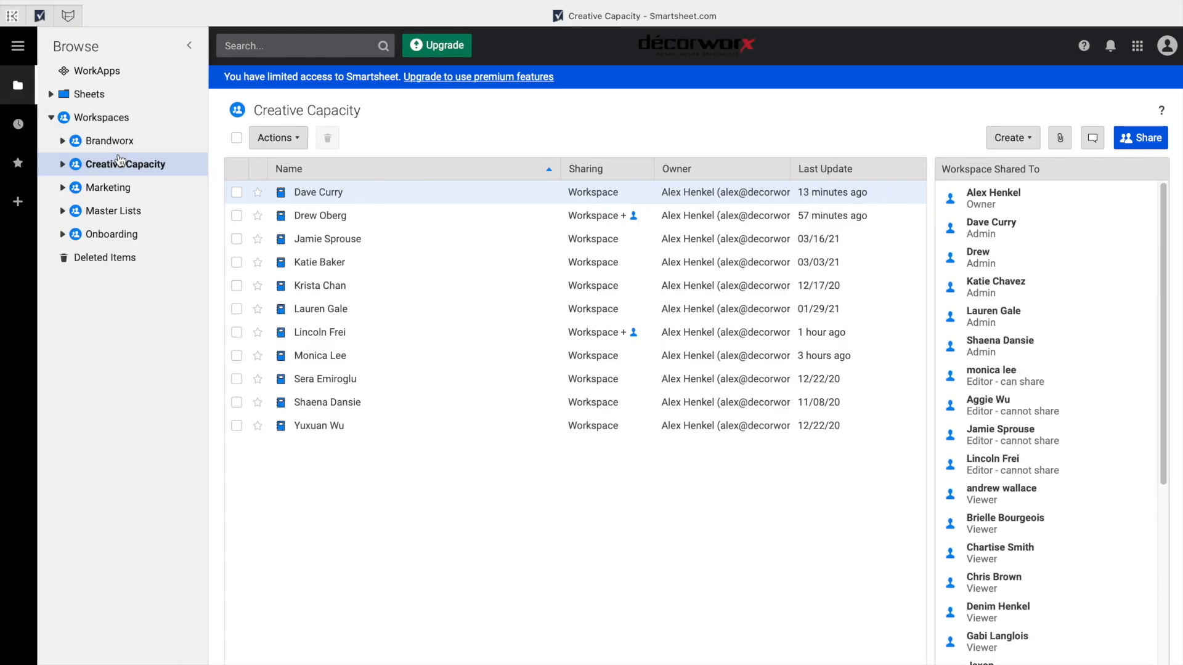
click(341, 239)
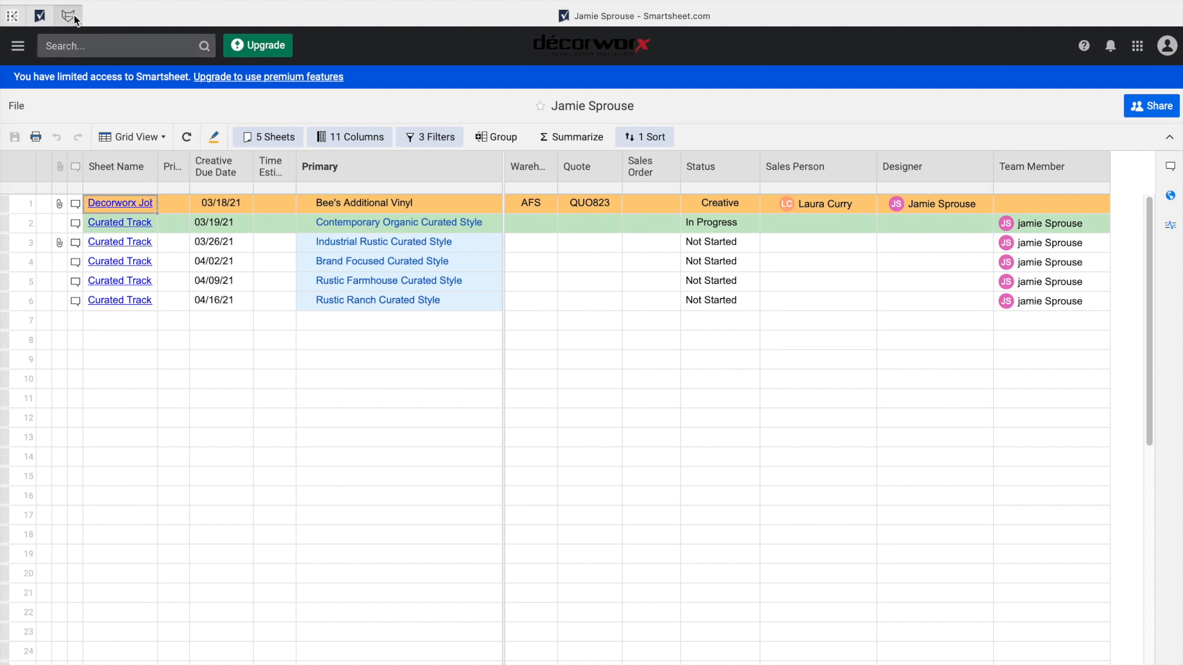
Return to the Decorworx Job Reporting sheet through Safari's tab overview.
click(38, 15)
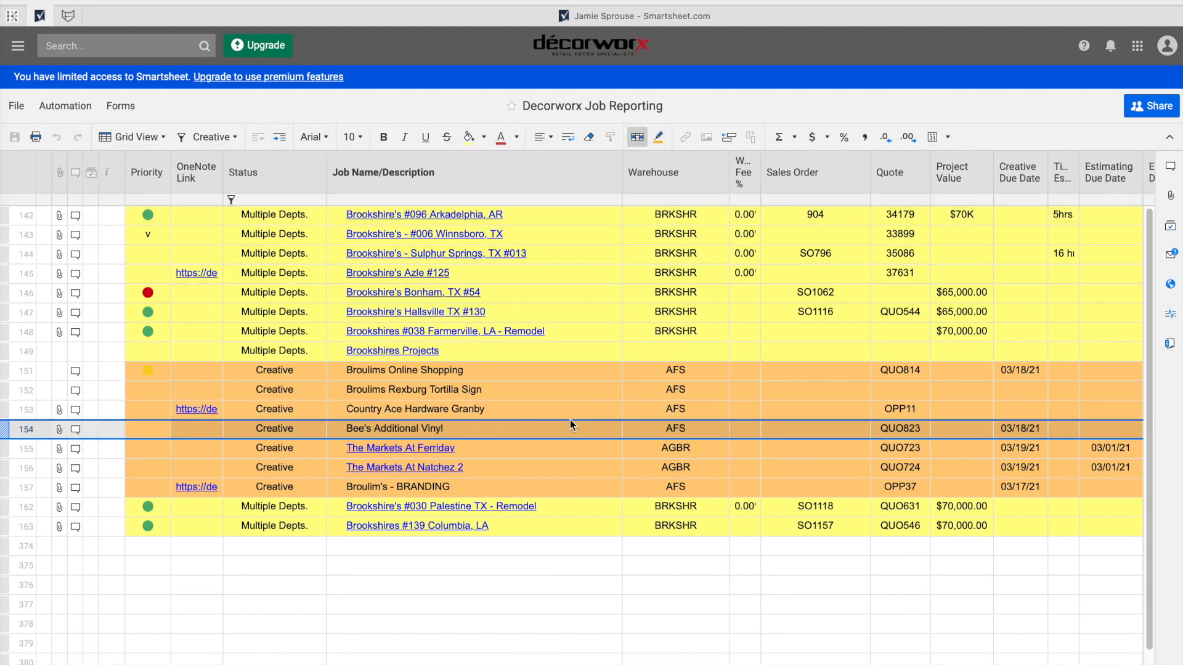
scroll(809, 445, right, 3)
scroll(810, 445, right, 10)
mouse_move(1047, 437)
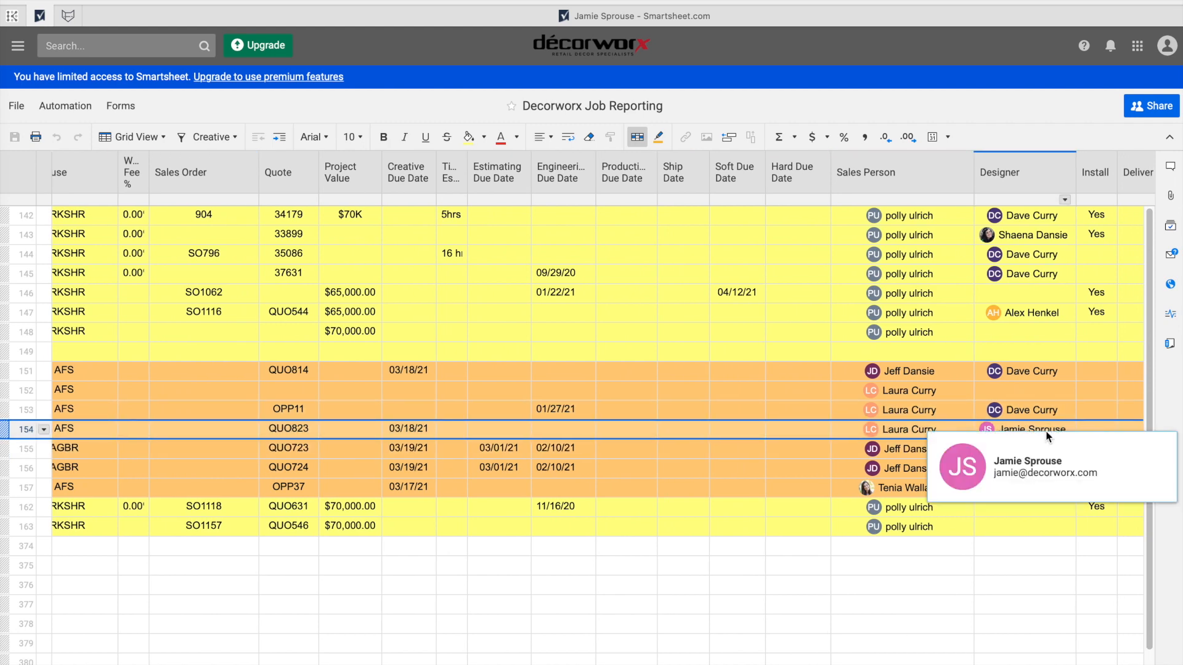
key(shift+super+backslash)
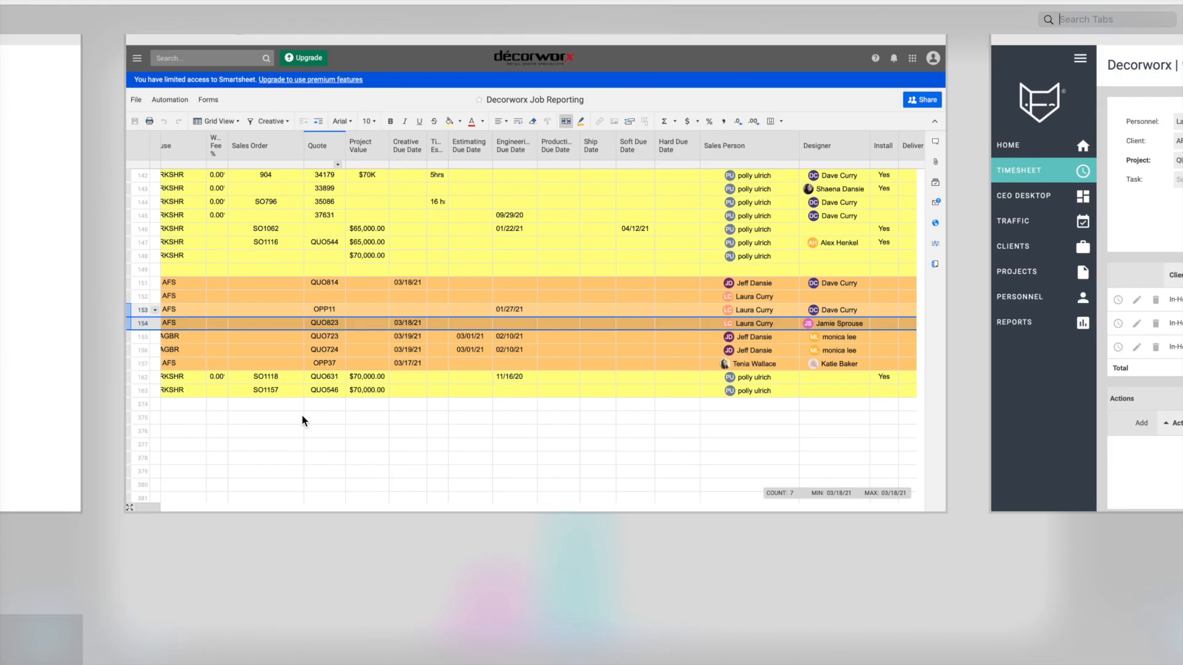
click(425, 172)
Scan across the sheet's columns and open the Broulims Rexburg Tortilla Sign row's comments.
scroll(367, 422, left, 2)
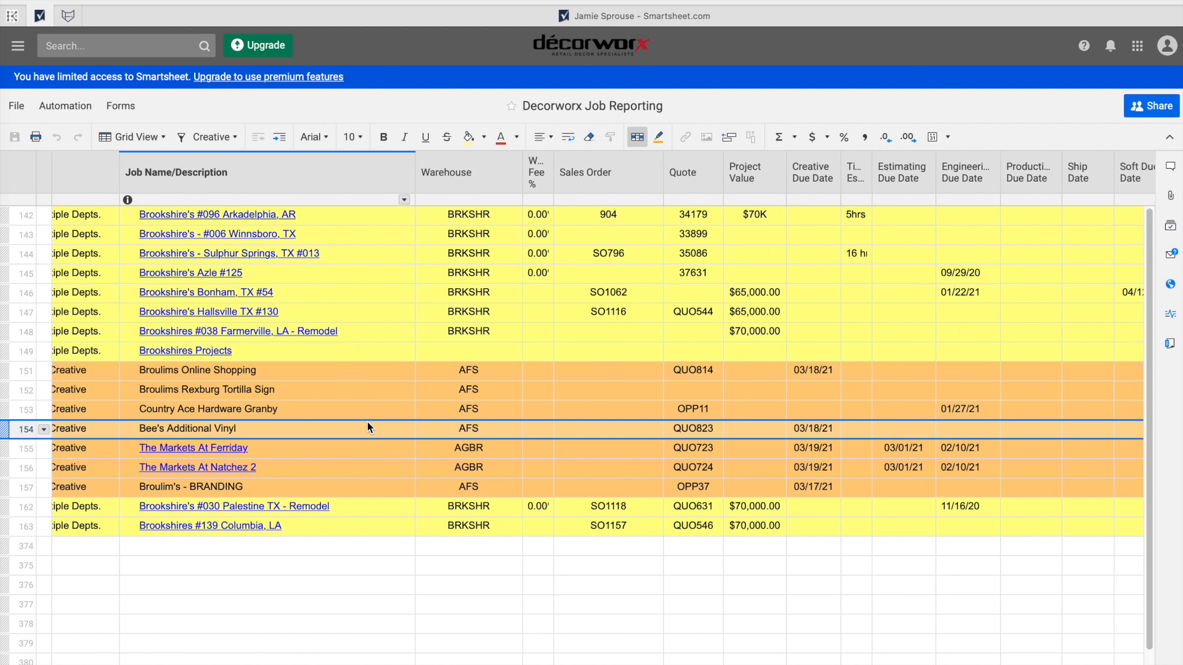
mouse_move(825, 428)
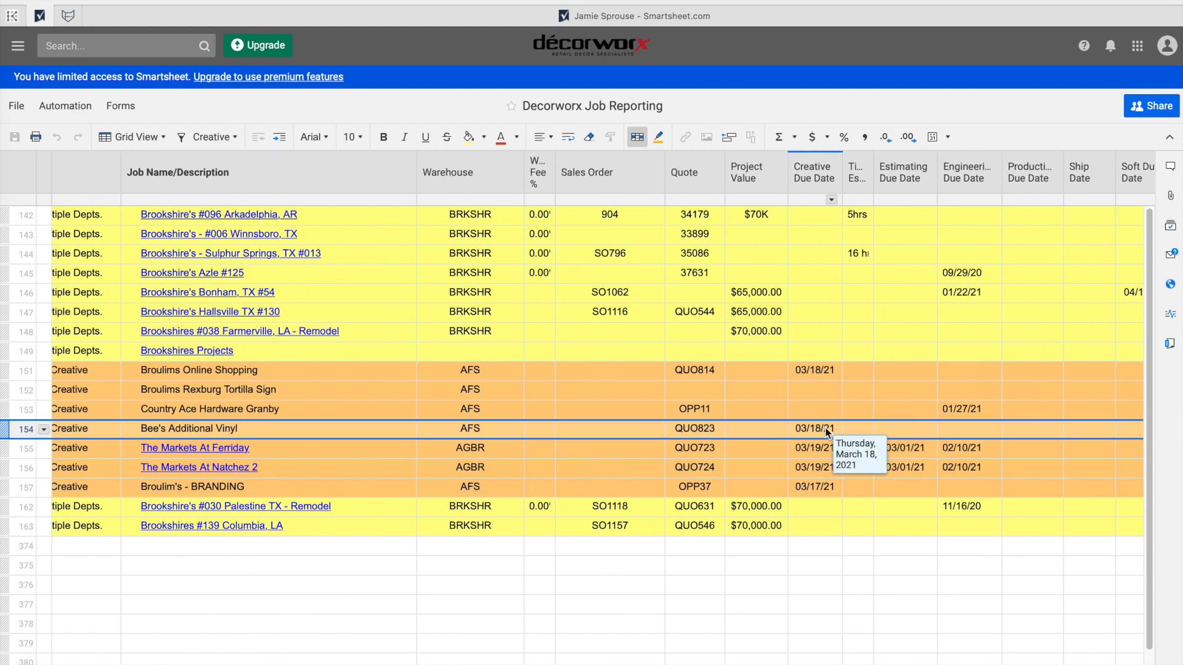
scroll(825, 428, right, 1)
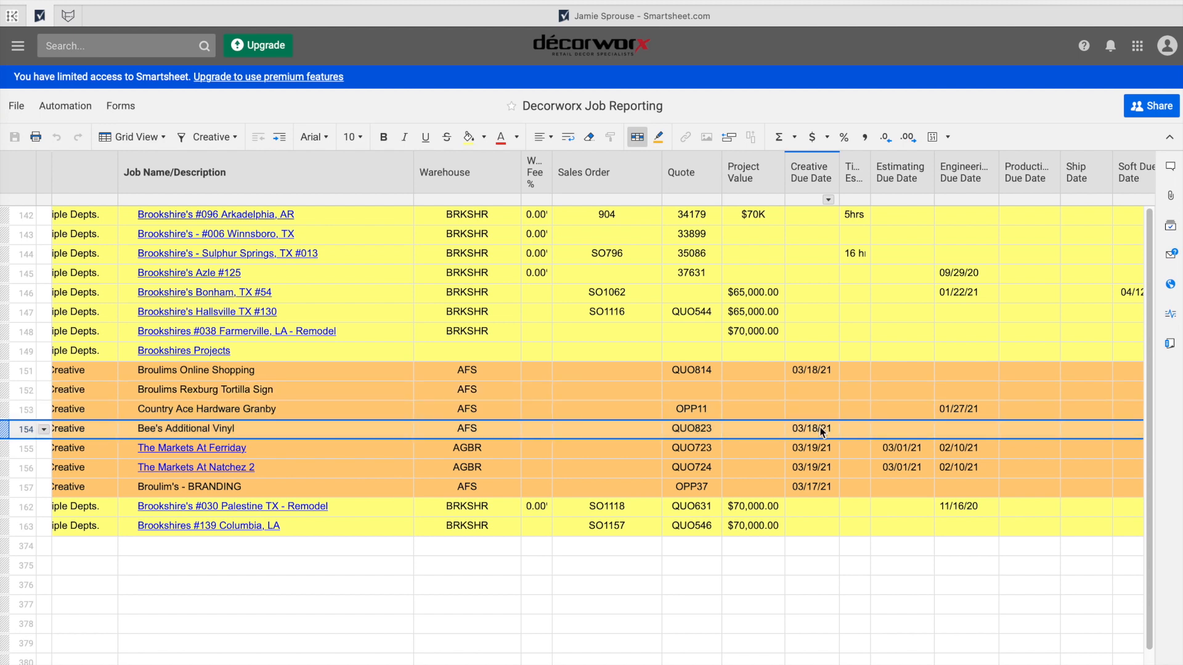
scroll(819, 426, right, 8)
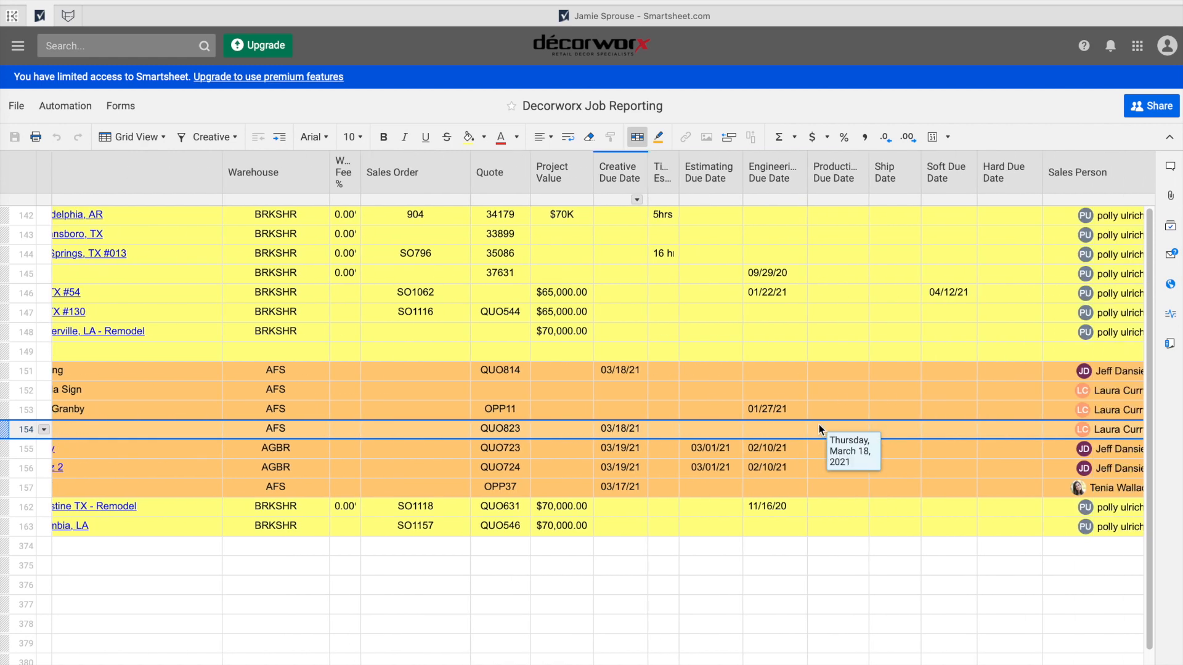
scroll(658, 405, left, 10)
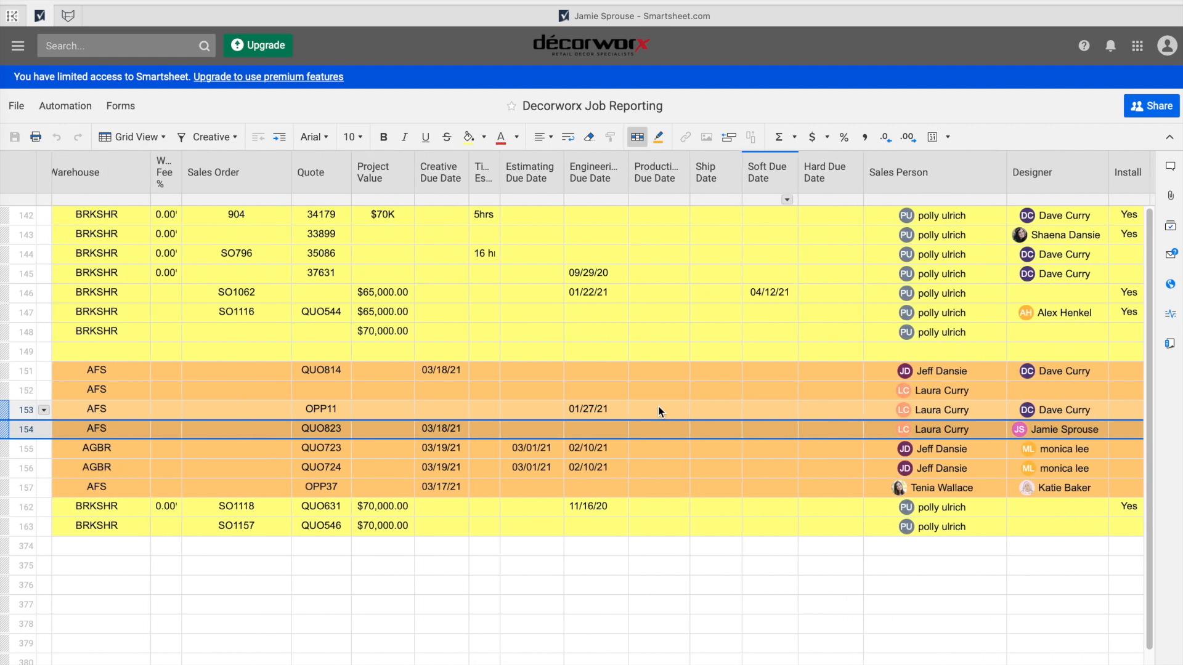
scroll(658, 406, left, 3)
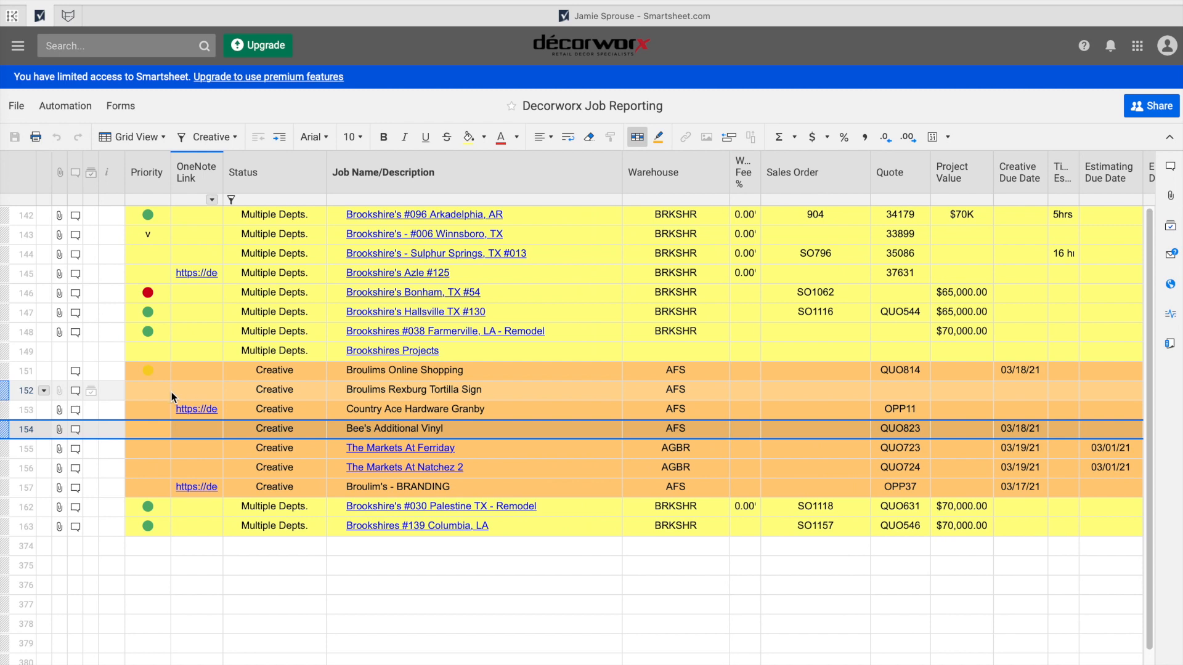
click(75, 390)
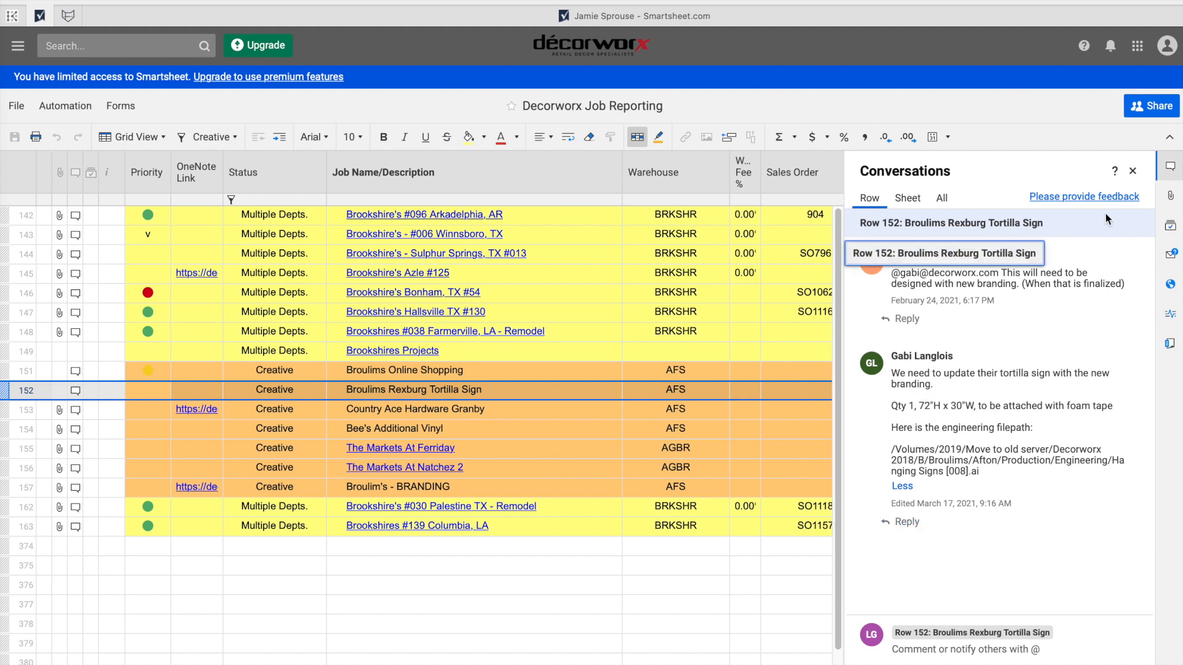
Close the Broulims Rexburg Tortilla Sign conversation panel to return to the job grid.
click(1133, 171)
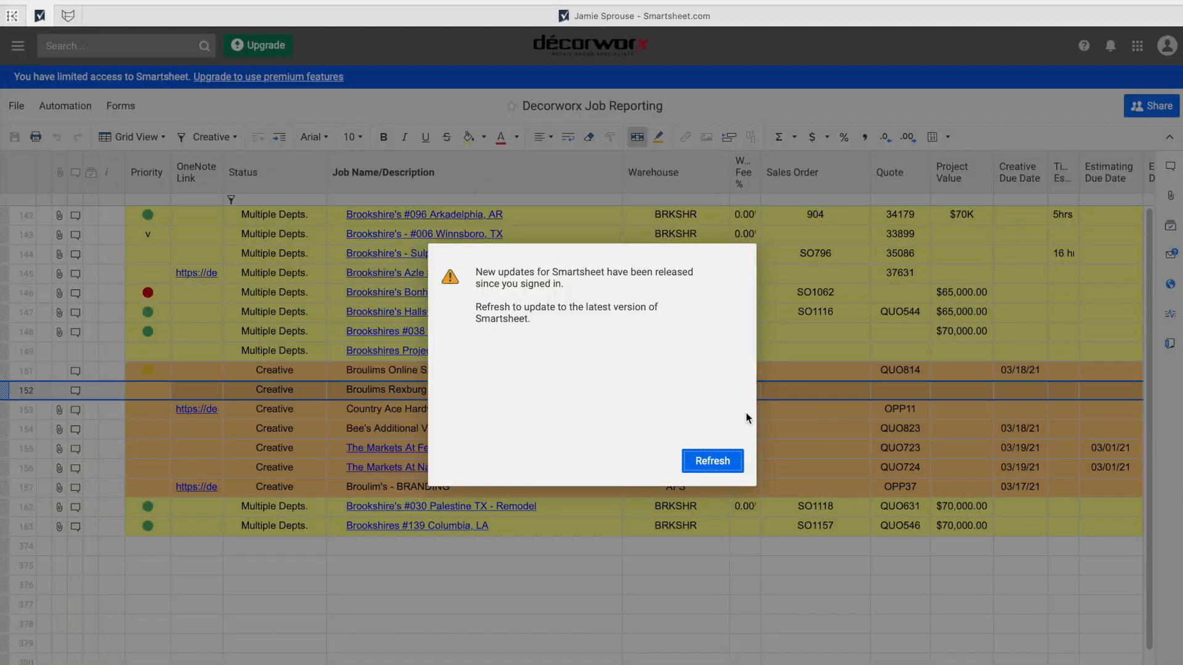
Refresh the sheet and set row 152's Creative Due Date to 03/19/21.
click(710, 463)
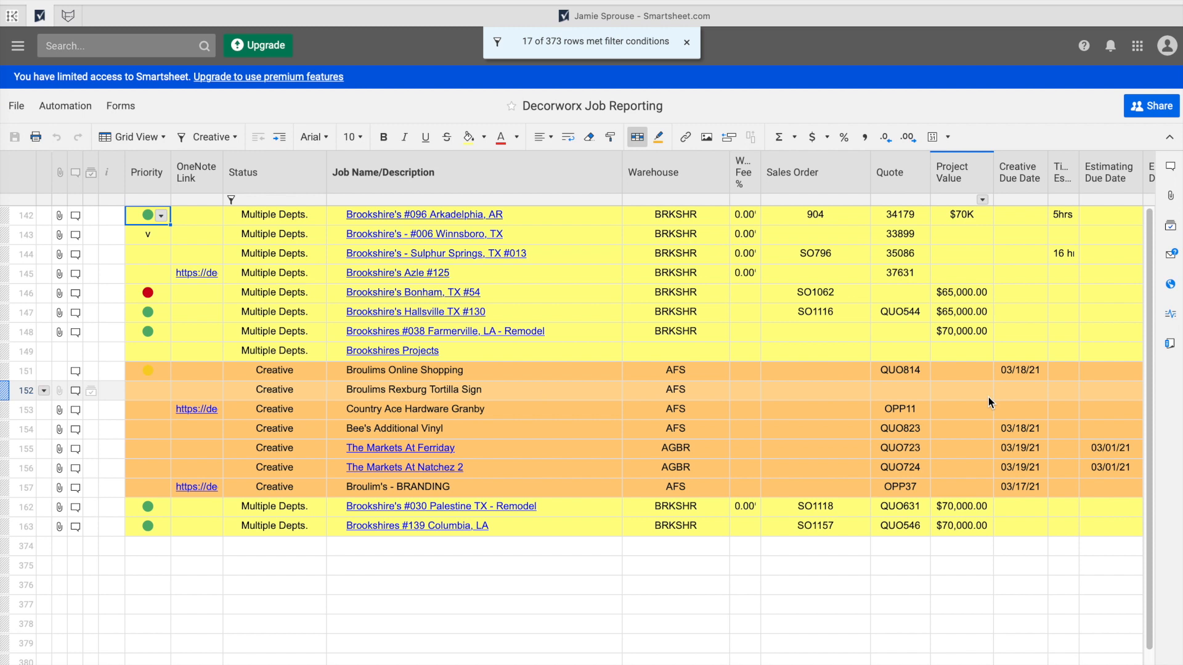
click(1022, 390)
click(1038, 390)
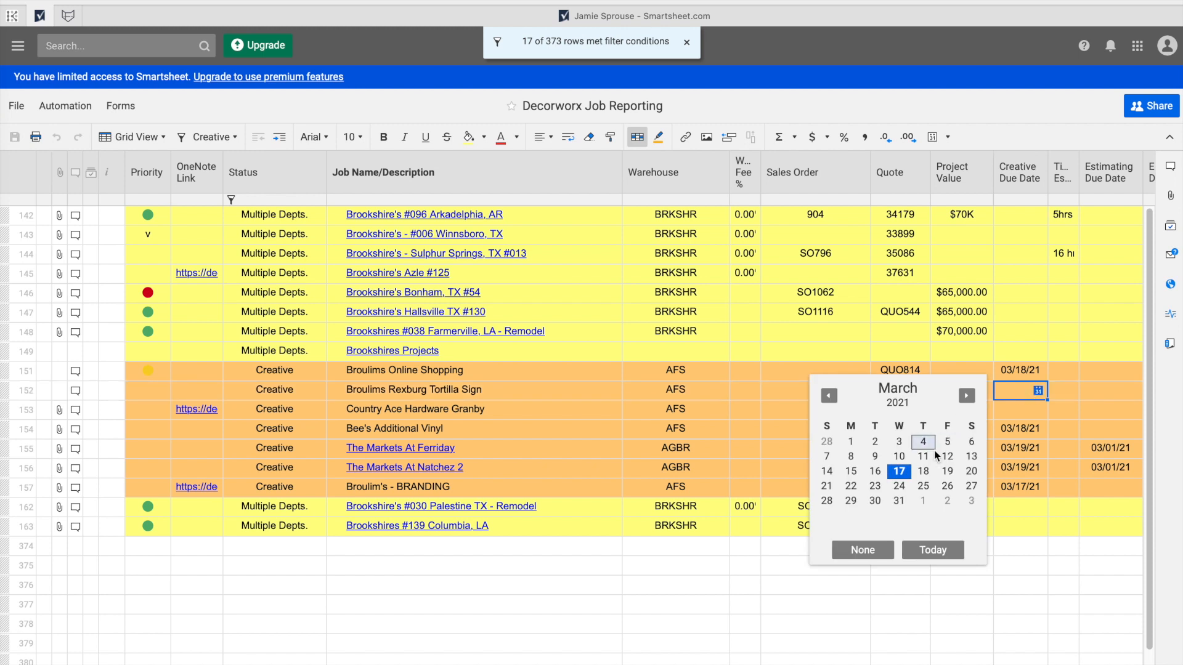
click(948, 471)
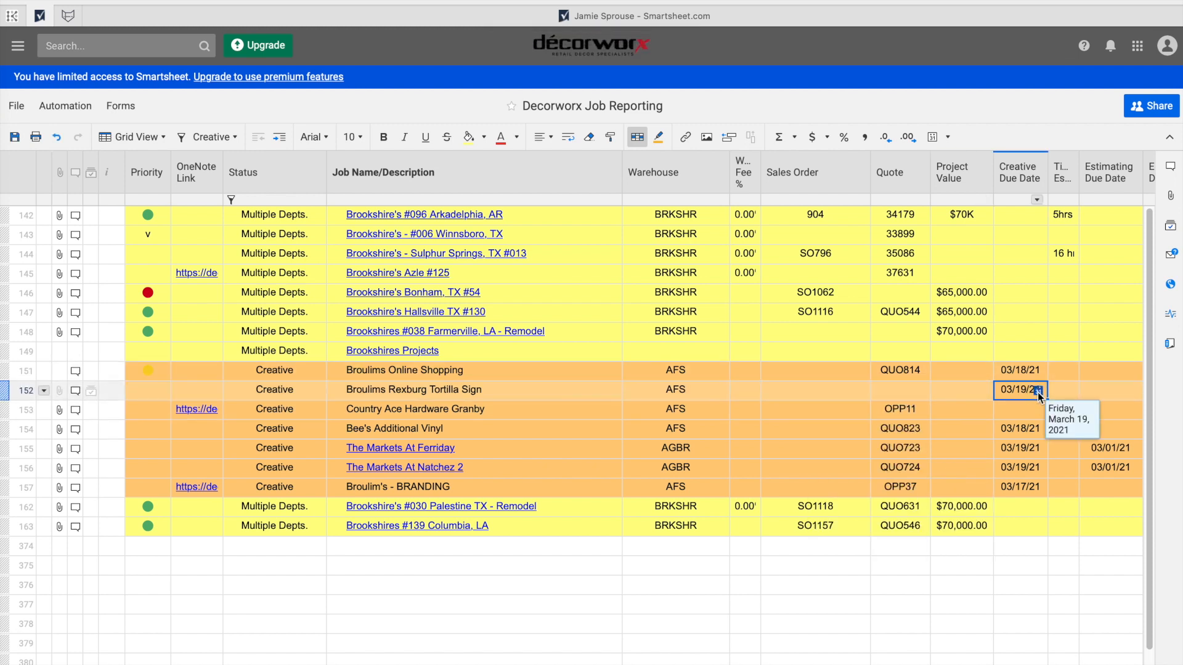
Assign the designer to row 152's Designer cell from the contact list.
scroll(1037, 393, right, 10)
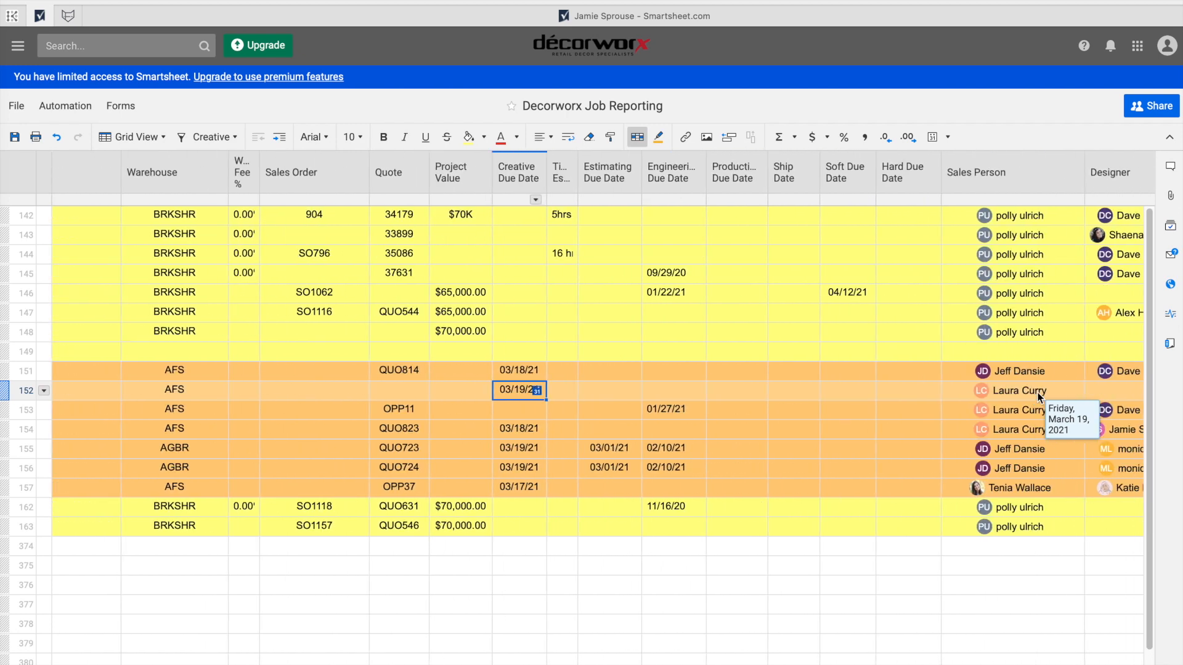
click(1085, 391)
text(katie)
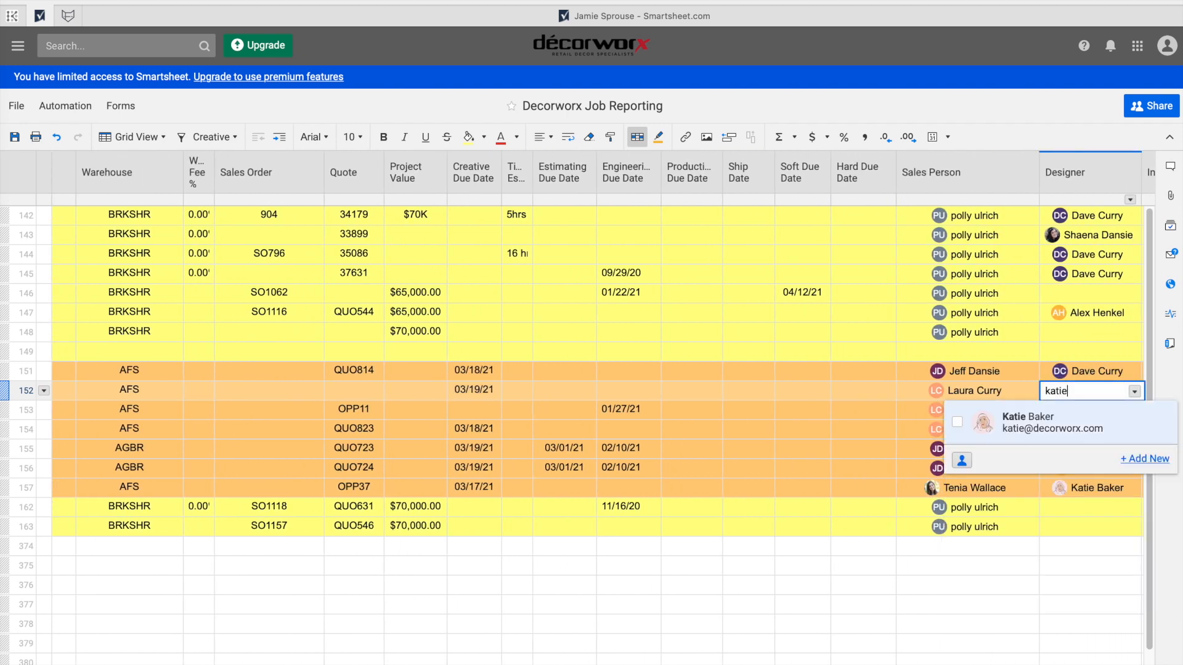
key(Return)
click(855, 547)
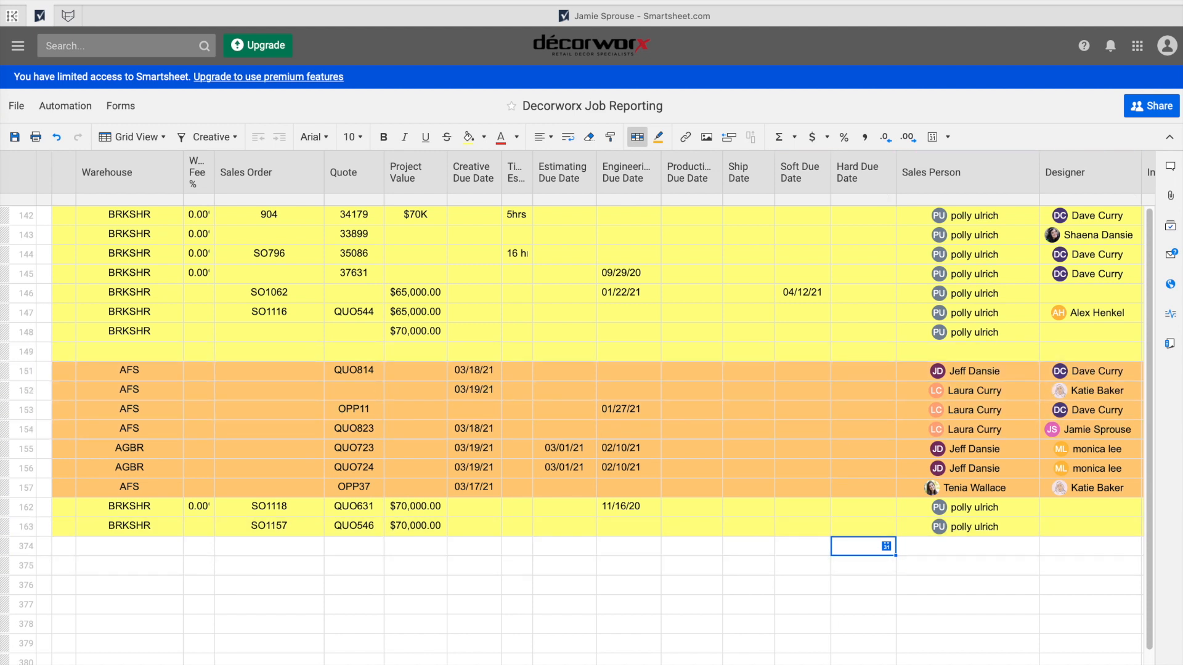
Review row 152's Quote cell history, then open the Tortilla Sign row's comment thread.
scroll(607, 404, right, 2)
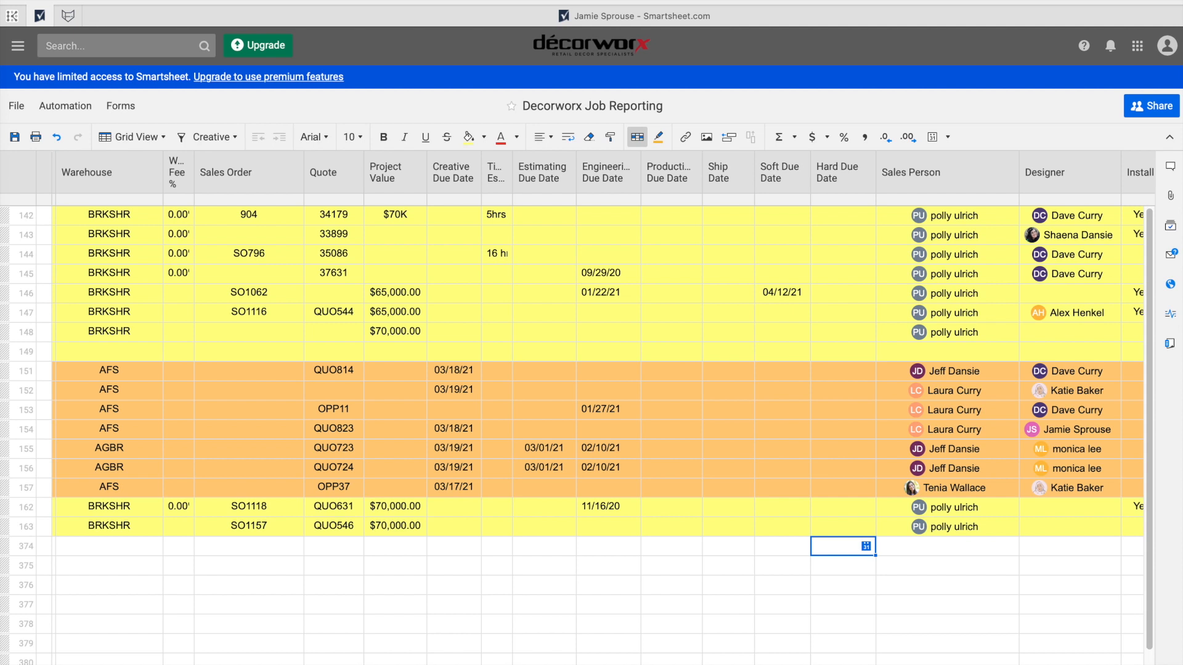
scroll(597, 425, left, 1)
scroll(597, 425, right, 1)
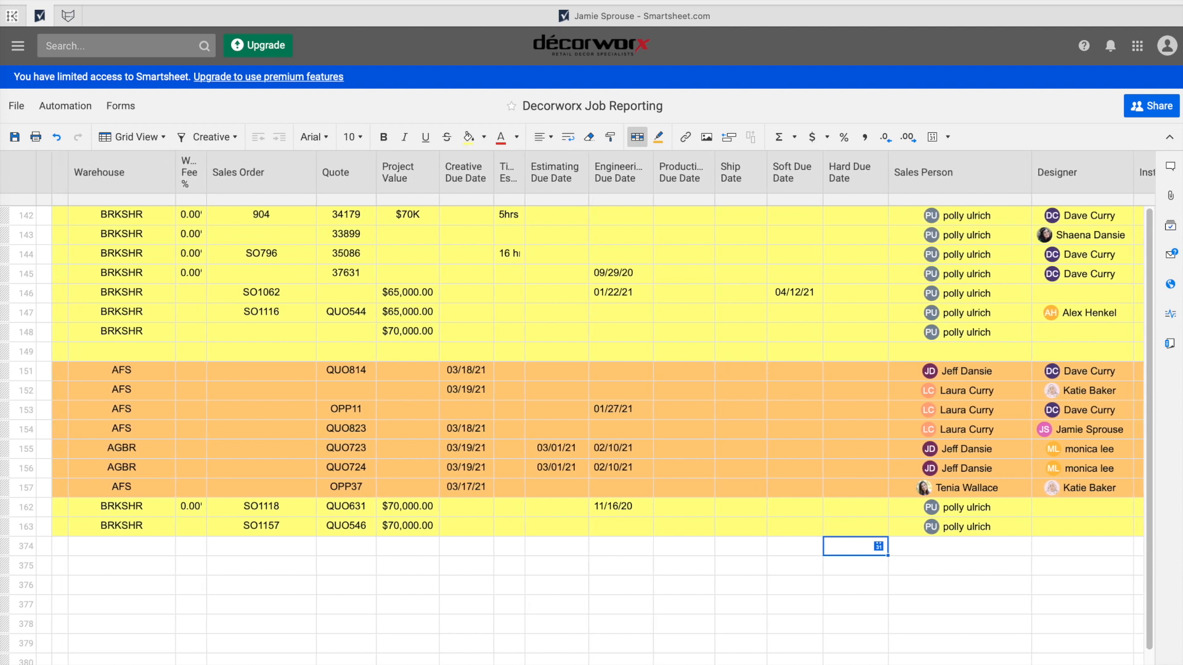
scroll(598, 425, left, 1)
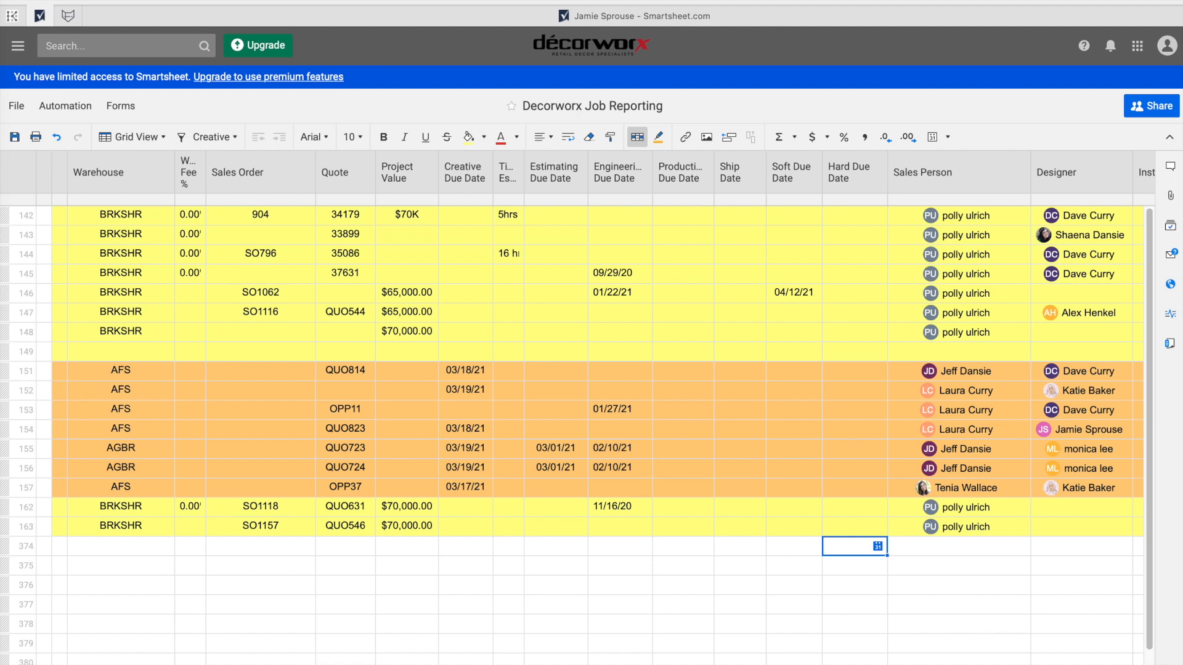
scroll(591, 406, right, 4)
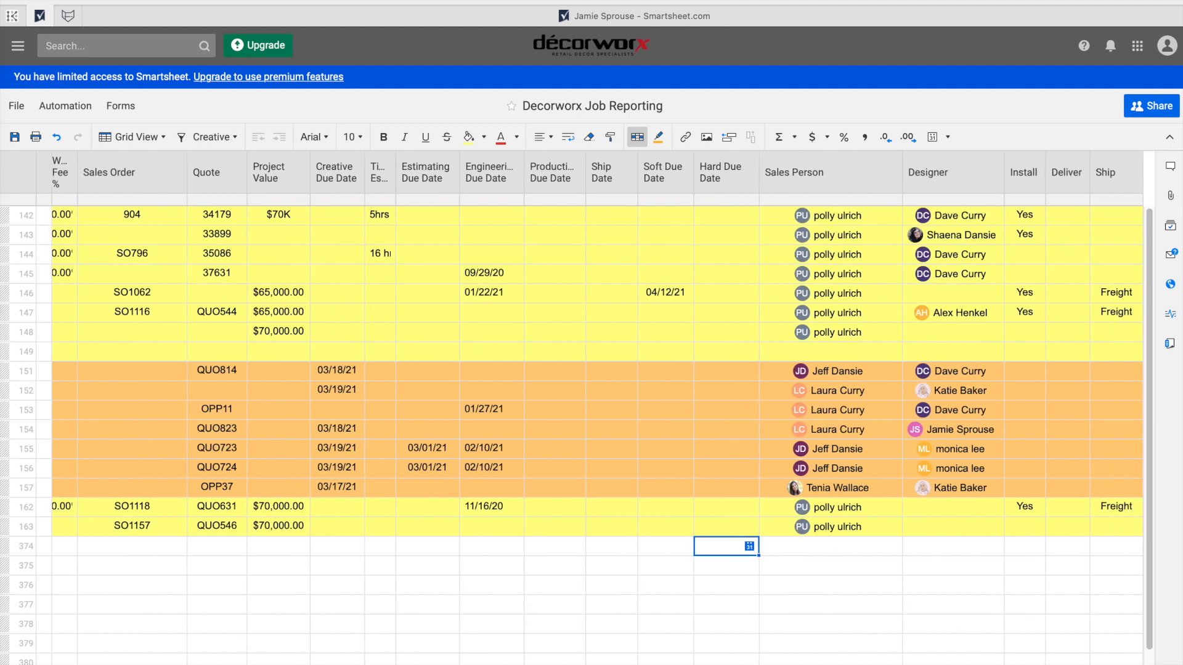
scroll(592, 406, left, 10)
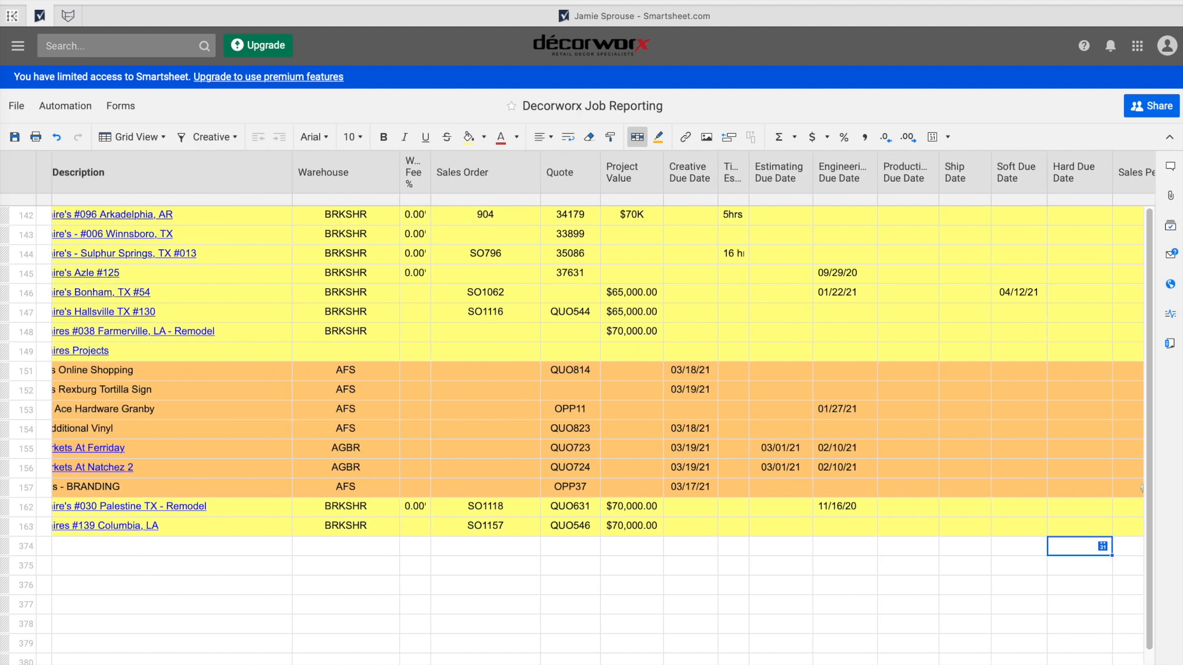
scroll(592, 406, left, 10)
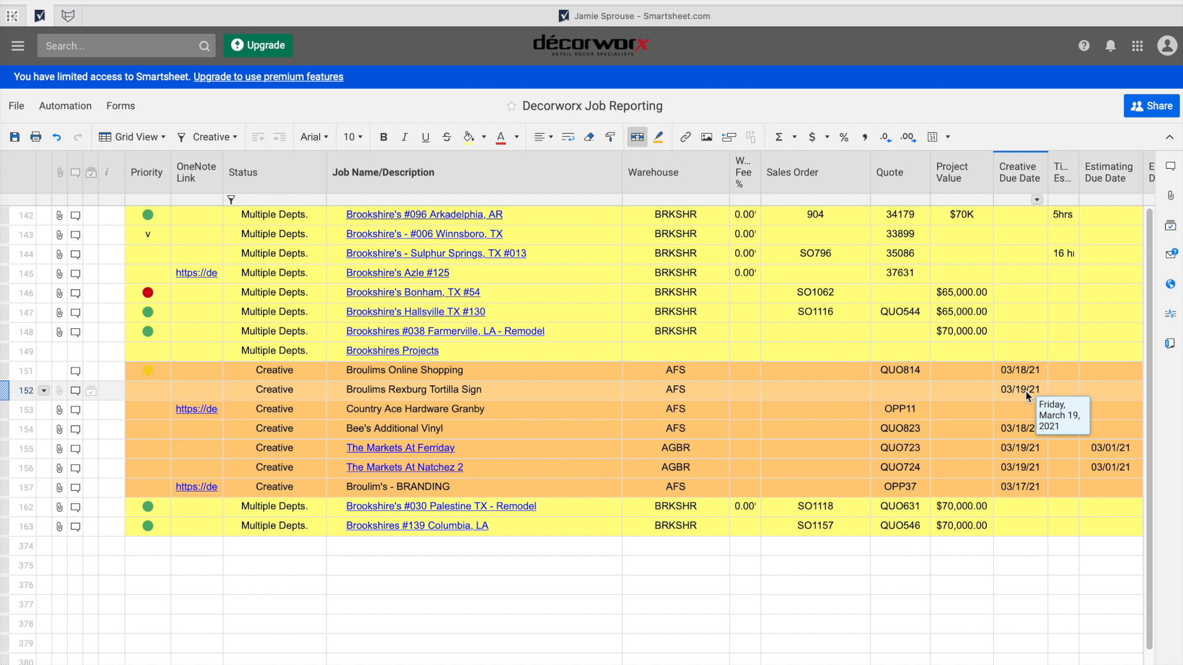
right_click(909, 392)
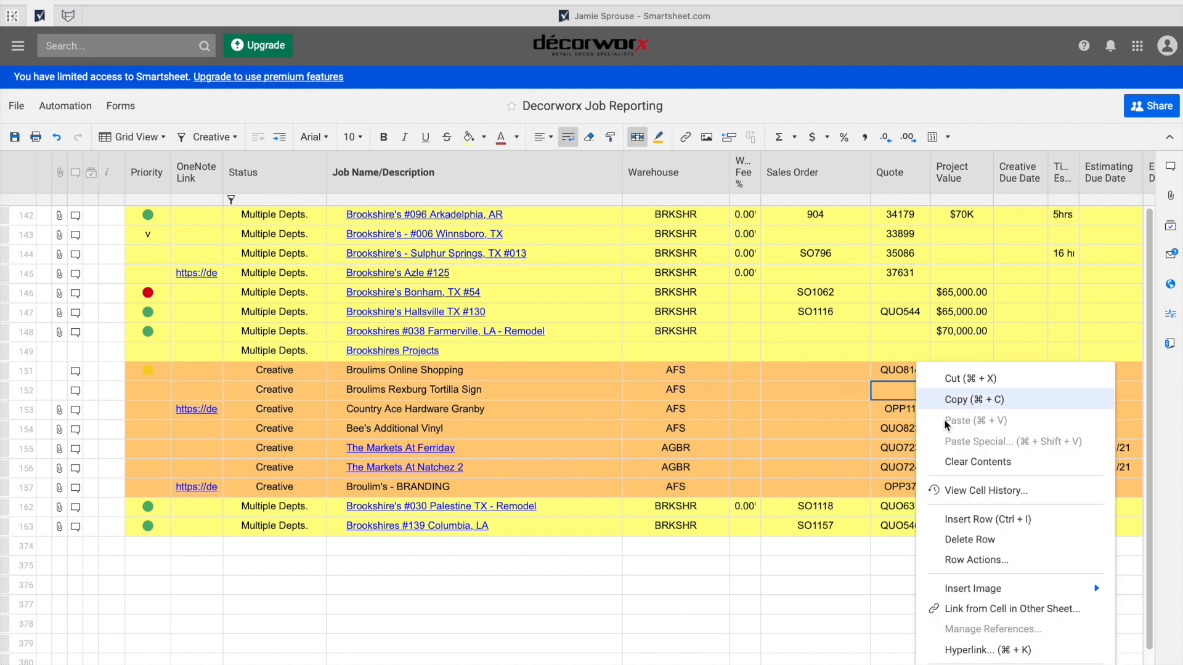
click(966, 487)
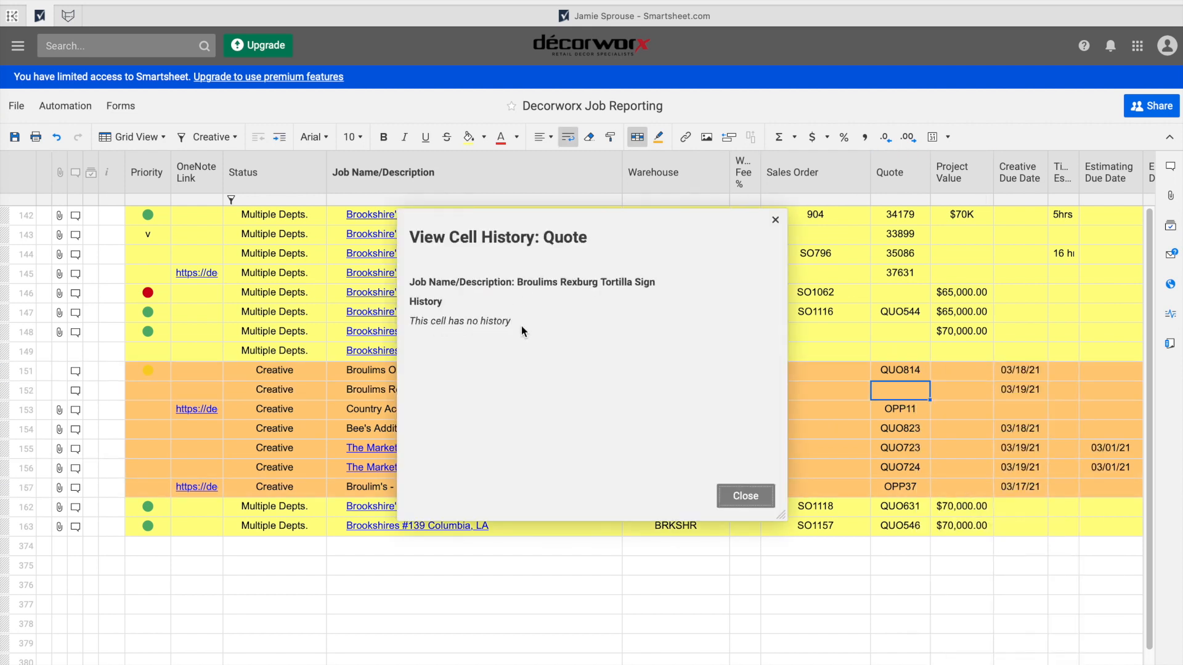
click(737, 494)
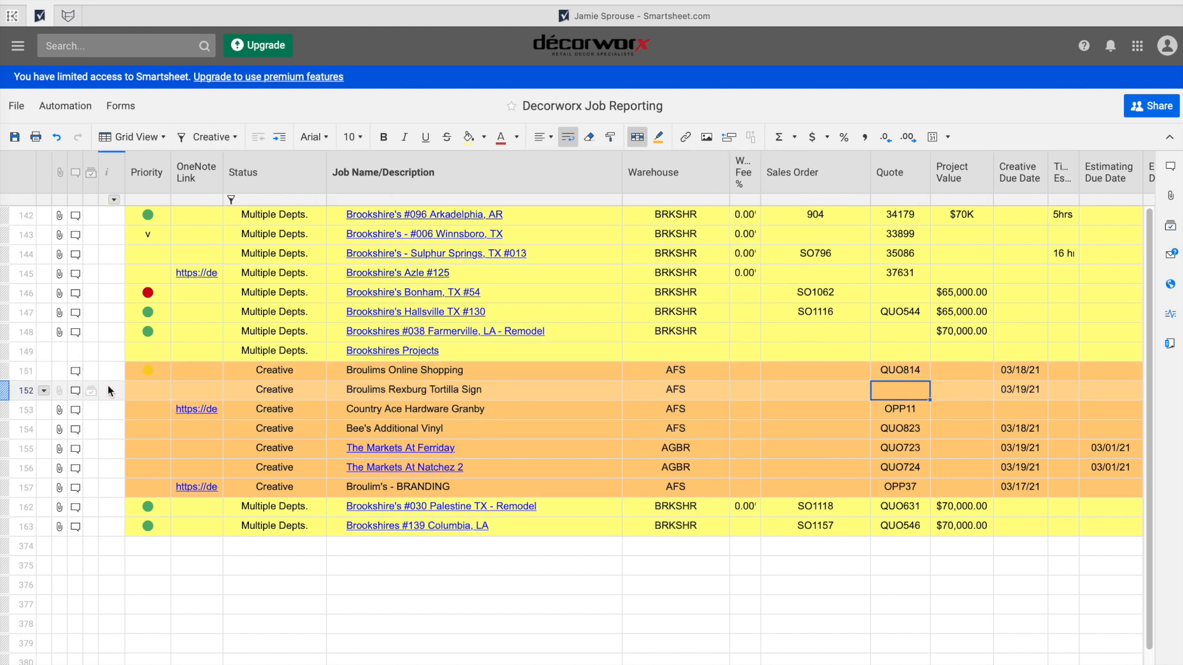
click(75, 390)
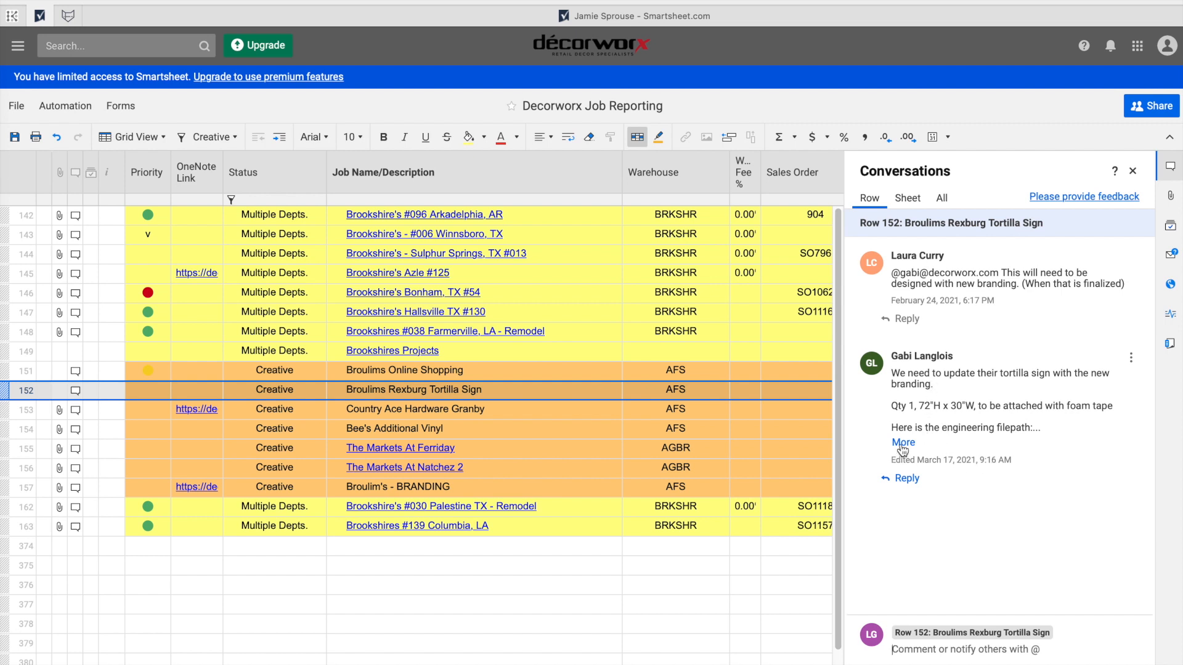
click(907, 482)
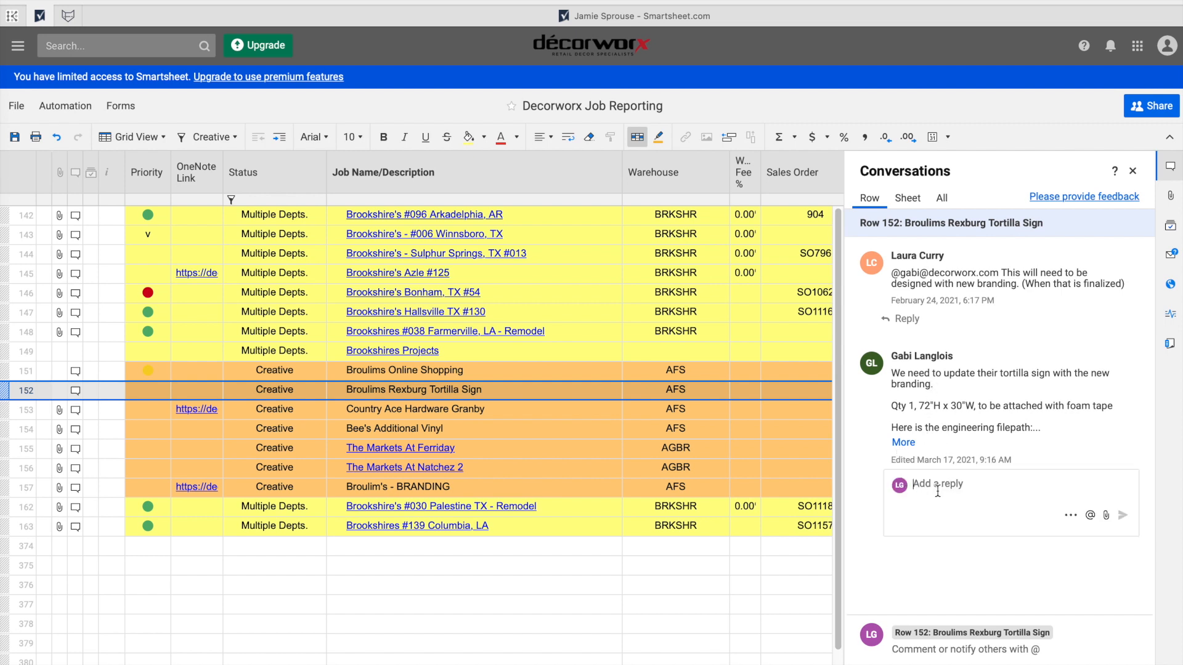
text(@gabi)
key(Return)
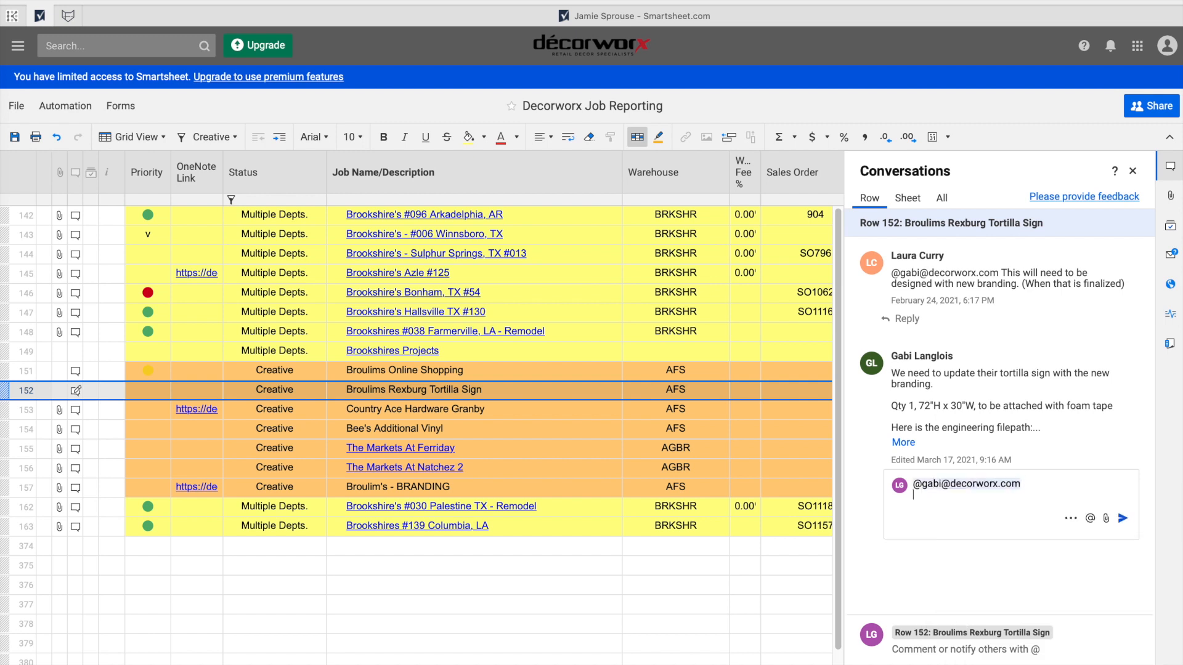
text(Please provide us a quote h)
text(umber when you get a chance!)
click(1123, 530)
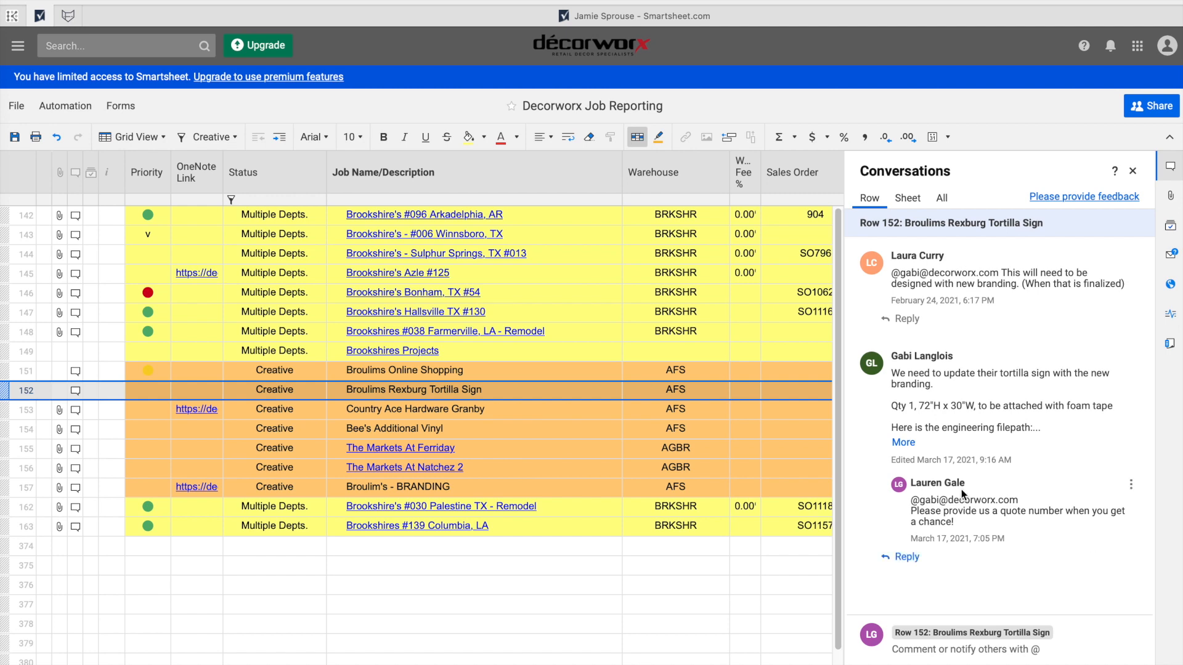
click(1132, 171)
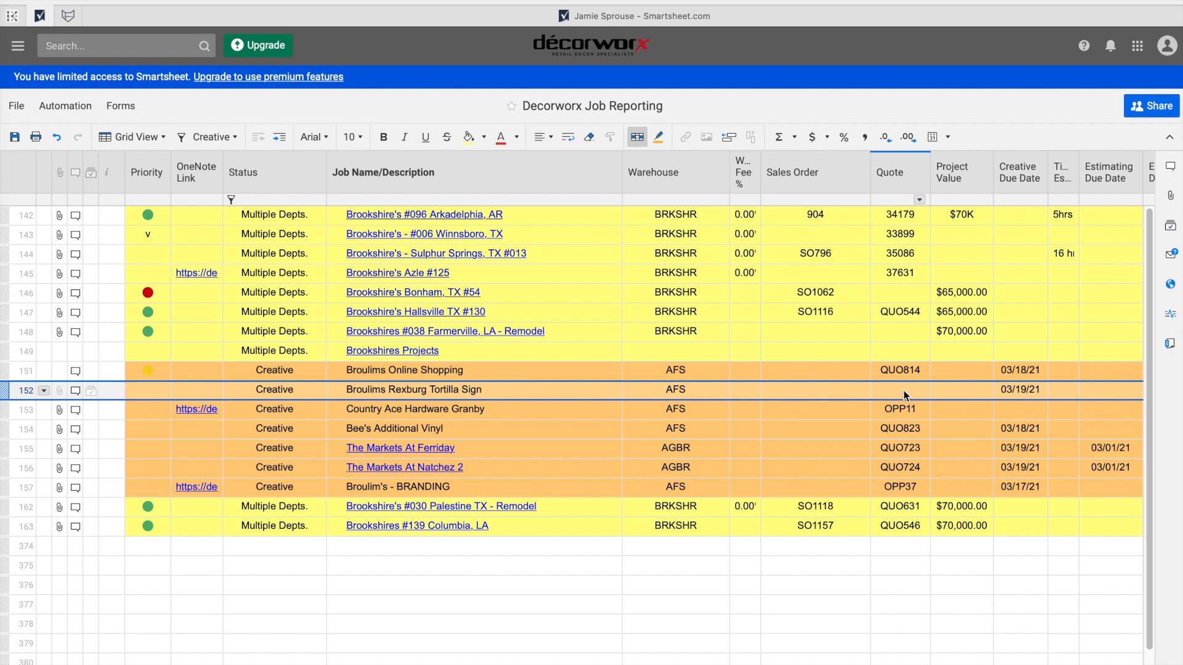
click(68, 16)
mouse_move(68, 354)
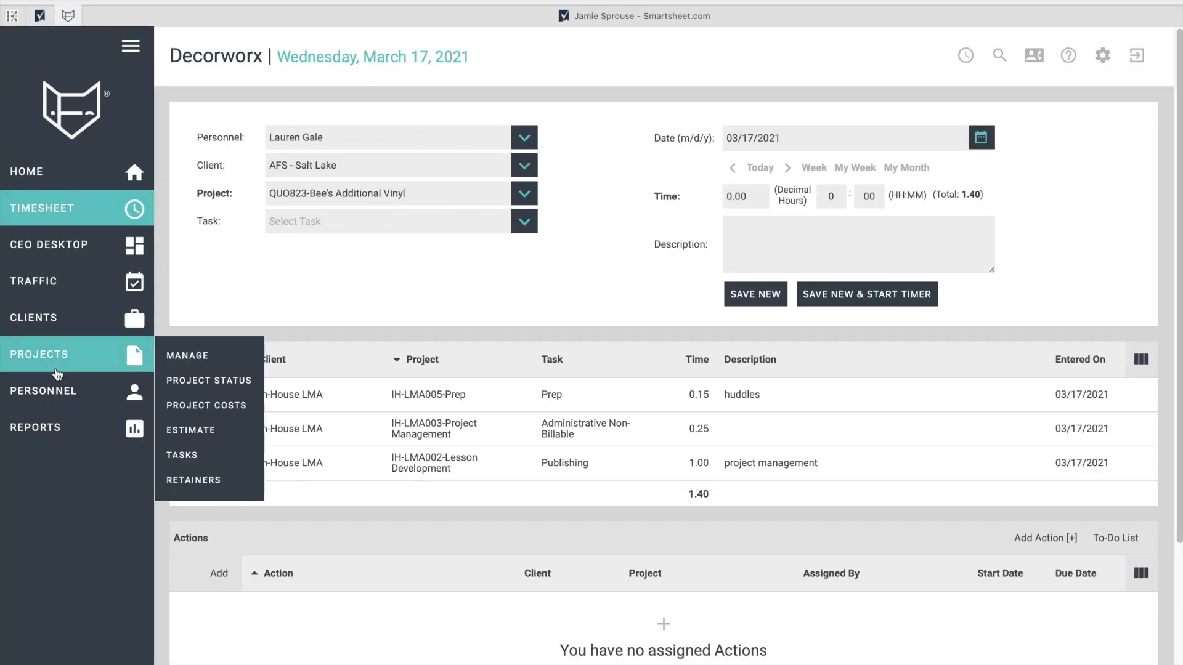
click(193, 352)
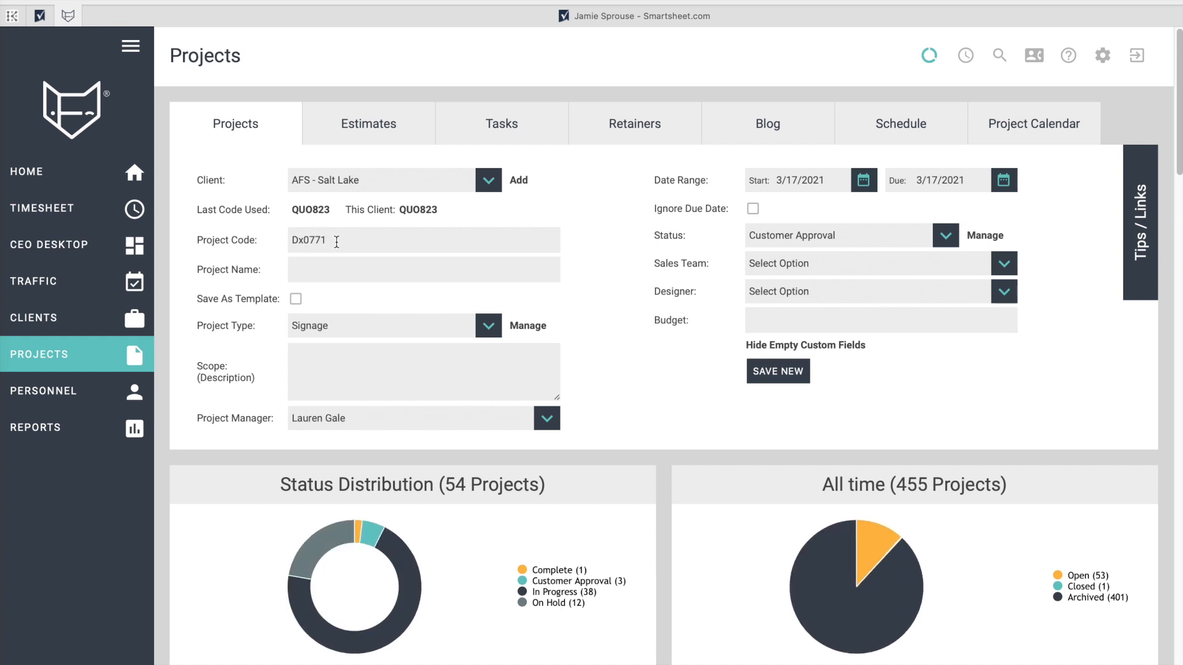
scroll(337, 243, down, 20)
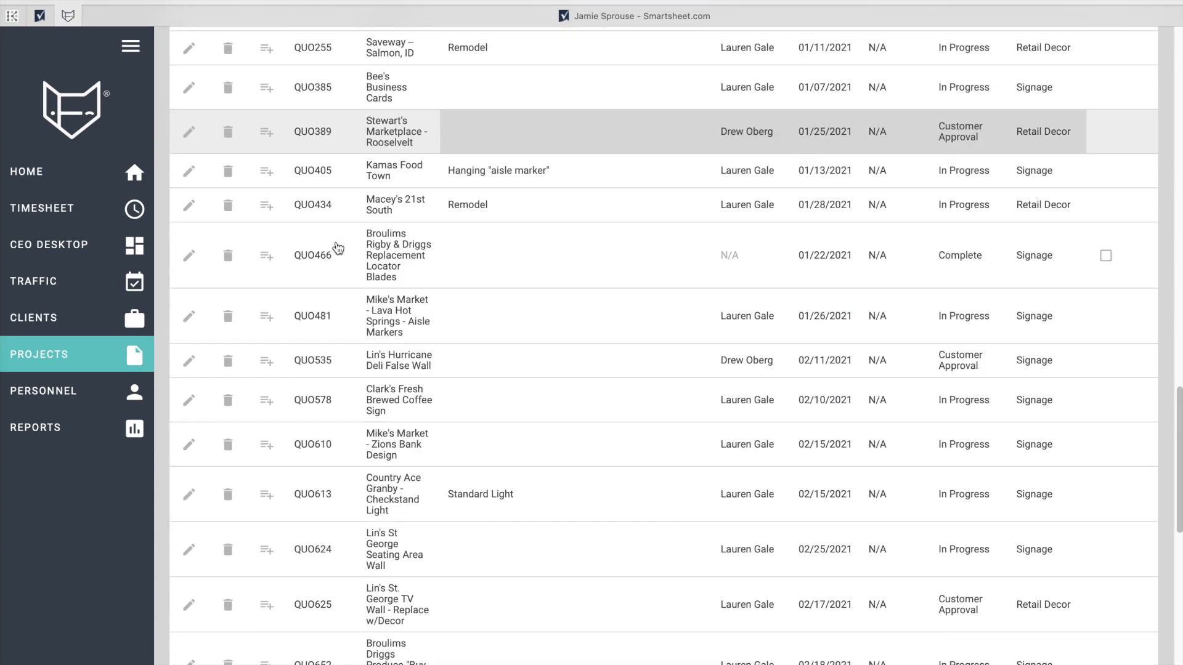
scroll(338, 248, down, 5)
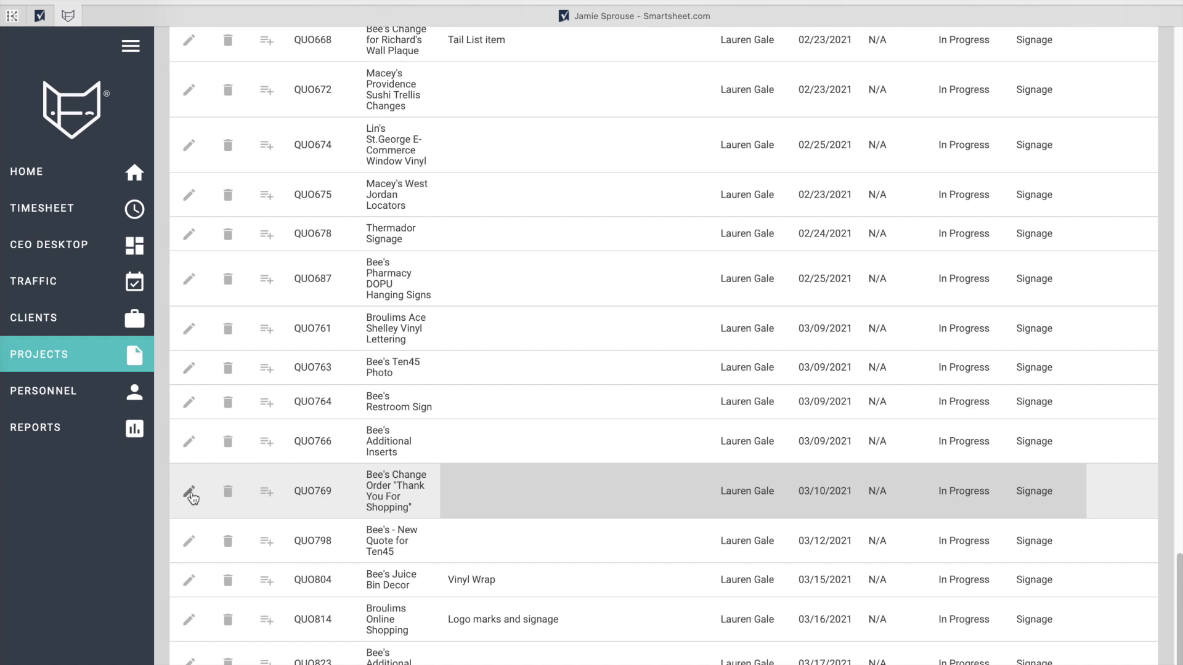
click(190, 492)
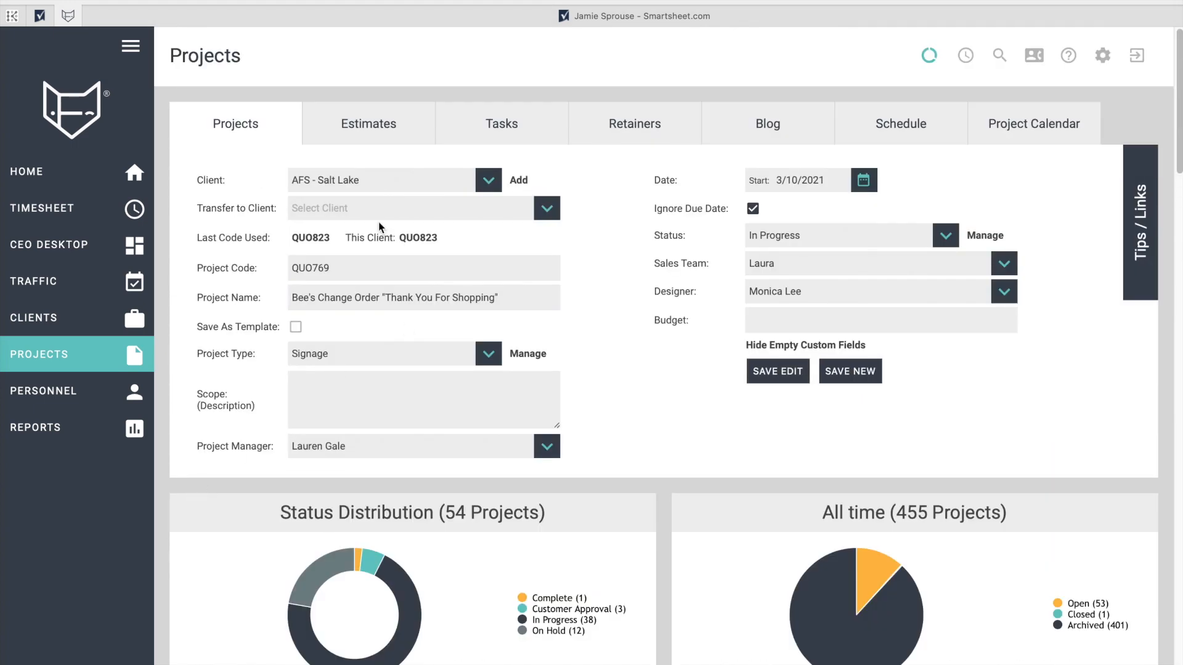
double_click(317, 269)
click(779, 376)
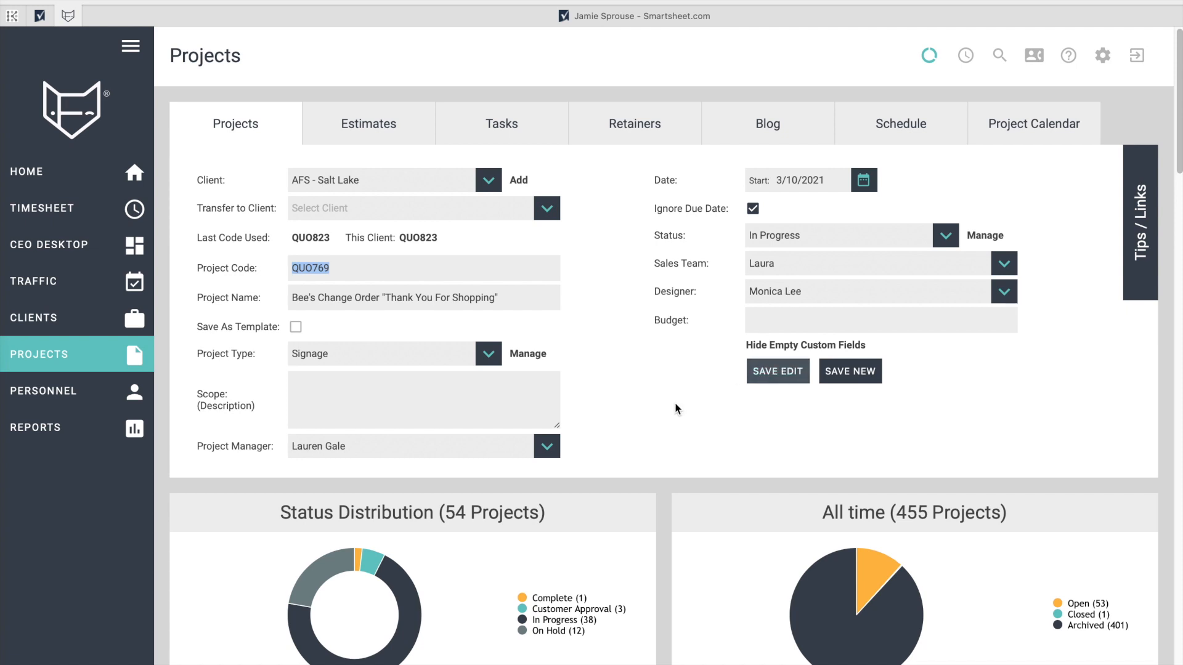
mouse_move(77, 216)
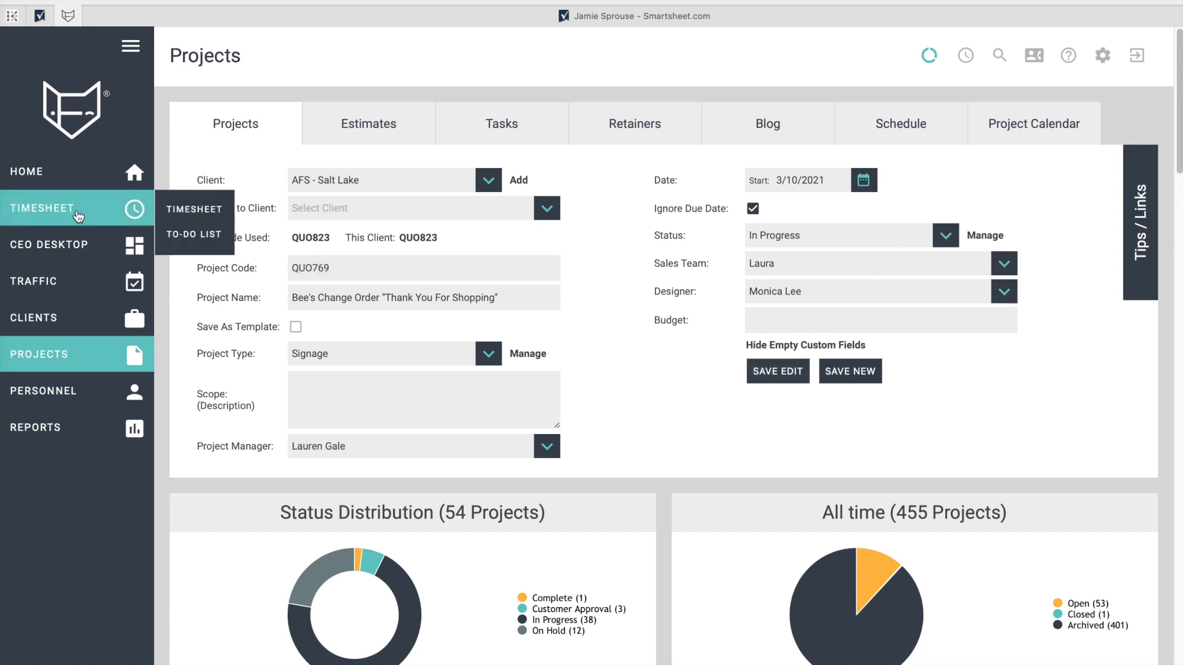
mouse_move(96, 354)
click(203, 363)
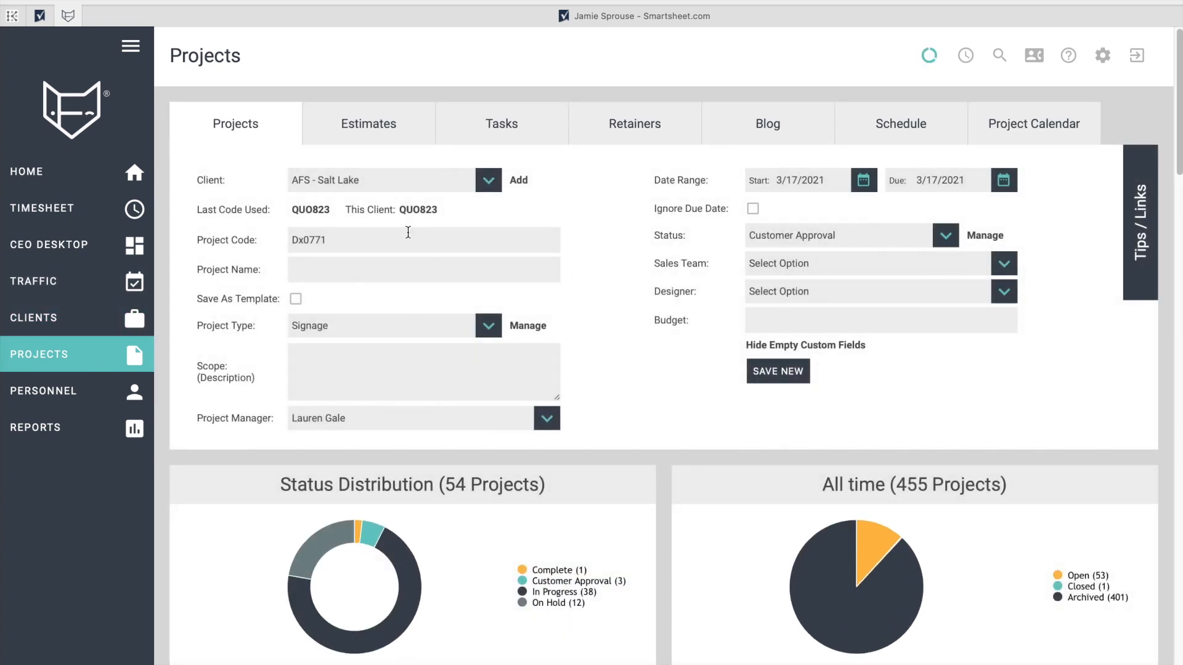
scroll(593, 397, down, 15)
scroll(594, 399, up, 15)
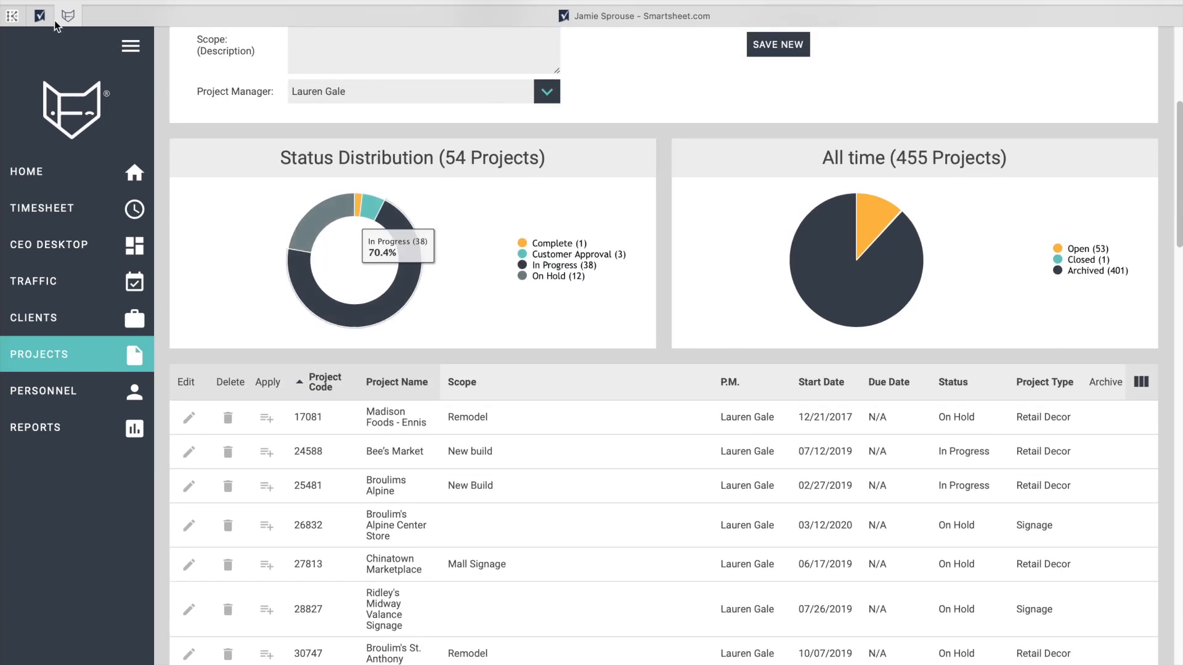
click(39, 15)
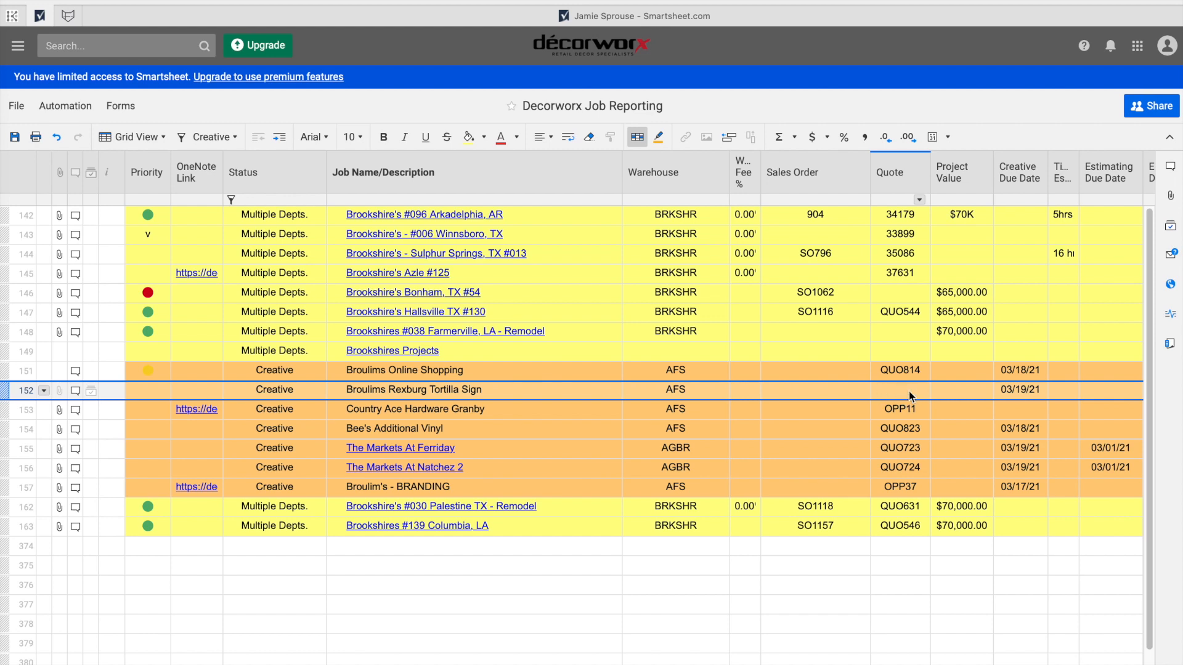
Open row 152's comment thread and start a new comment.
scroll(908, 390, right, 10)
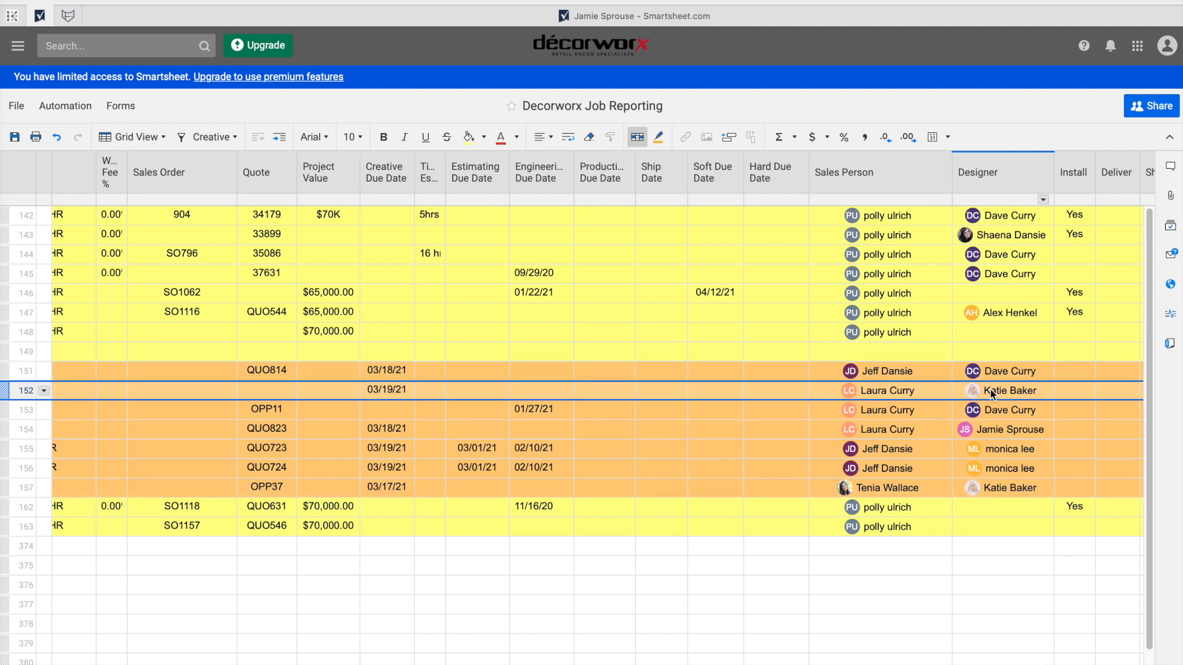
mouse_move(1011, 397)
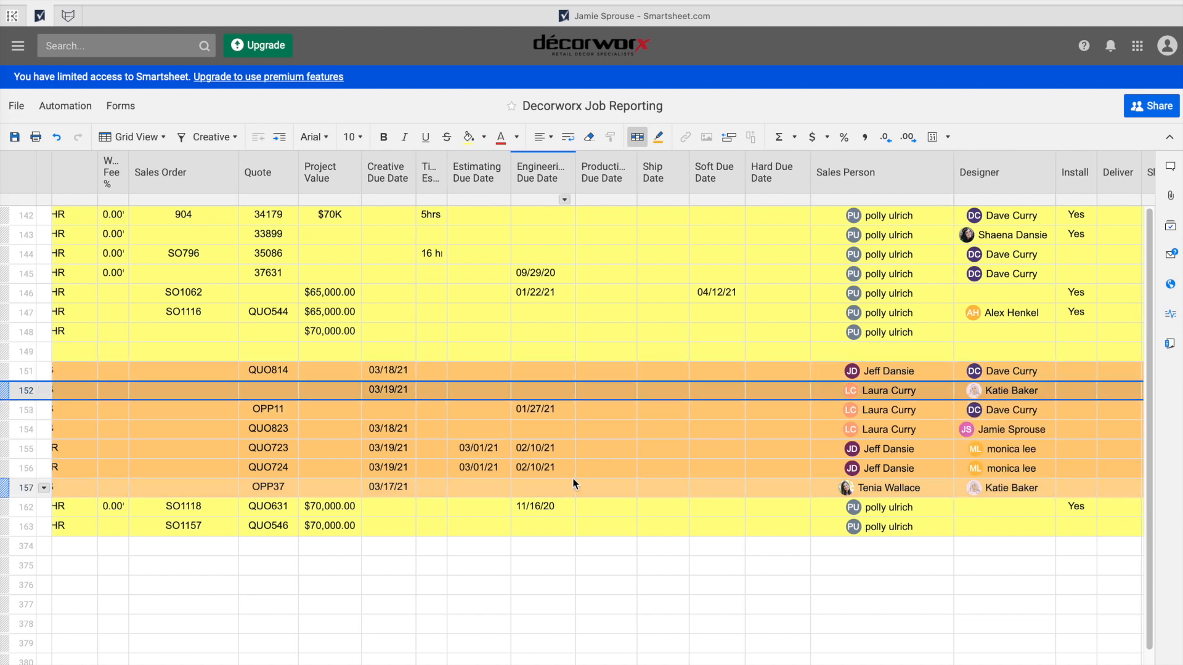
scroll(572, 478, left, 10)
click(75, 390)
click(924, 651)
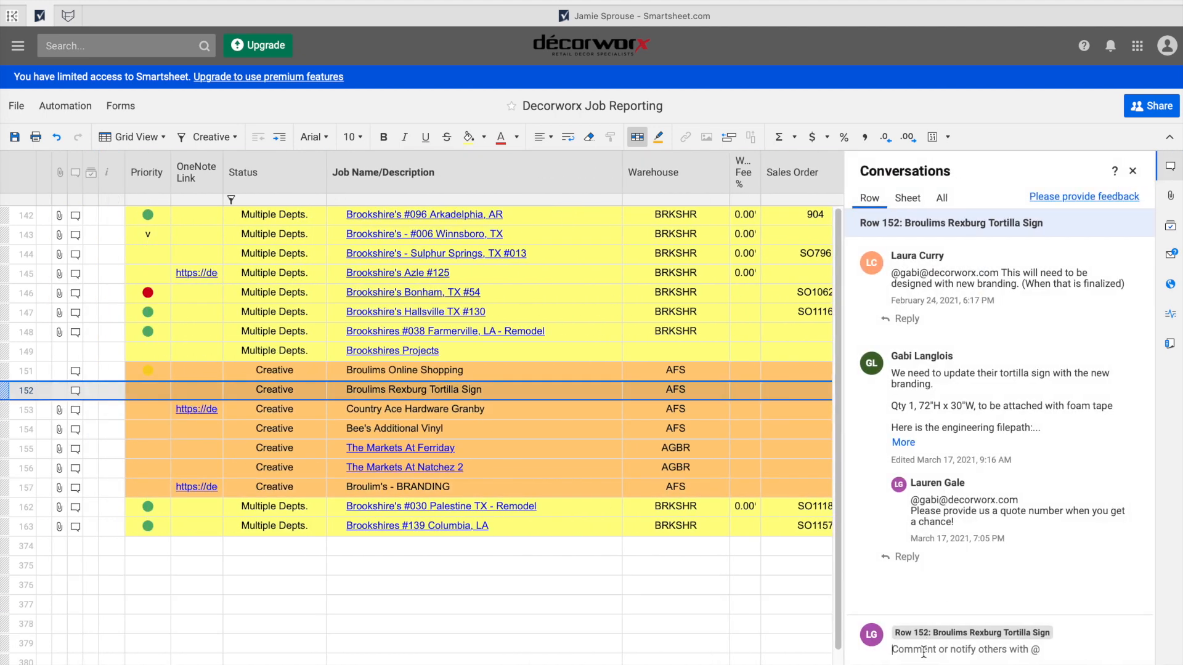
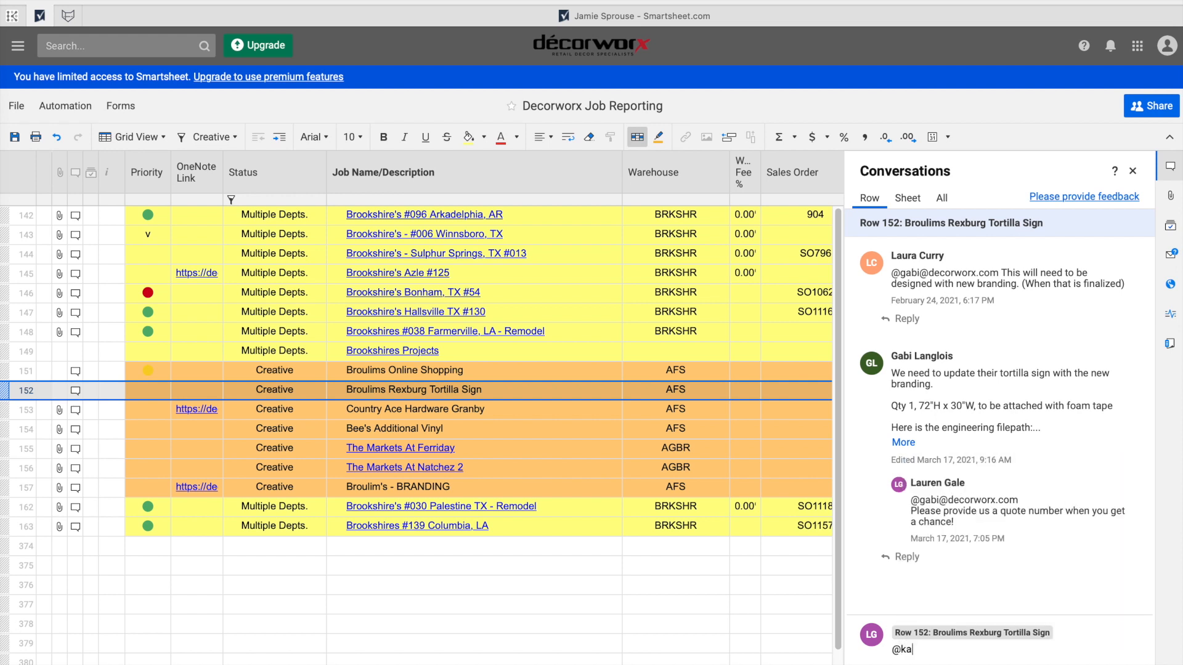
Mention the designer, note the quote number is pending from the requester, and expand the request.
key(Return)
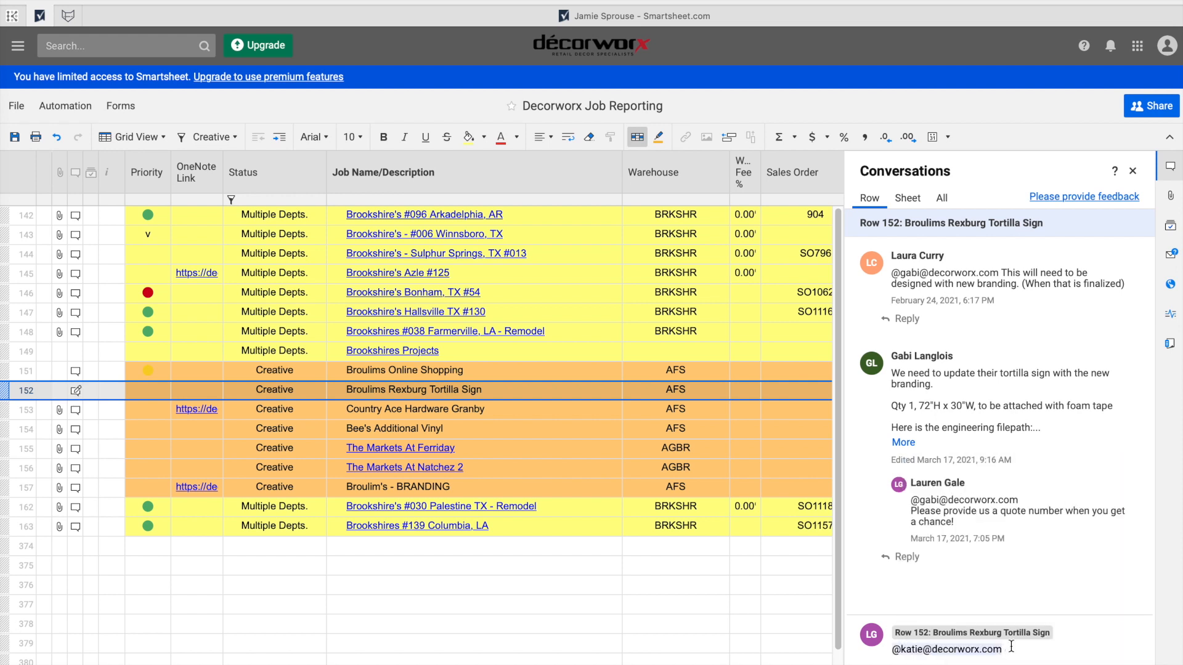
key(Return)
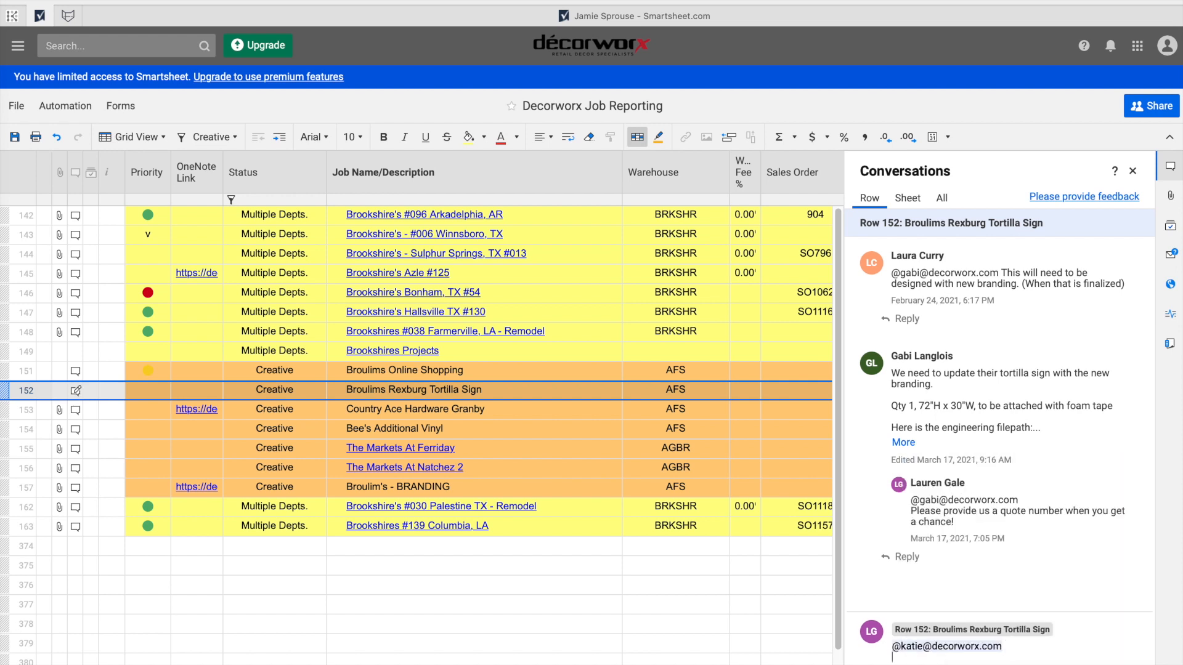
text(I am wair)
text(ing on a quote number from Gabi. )
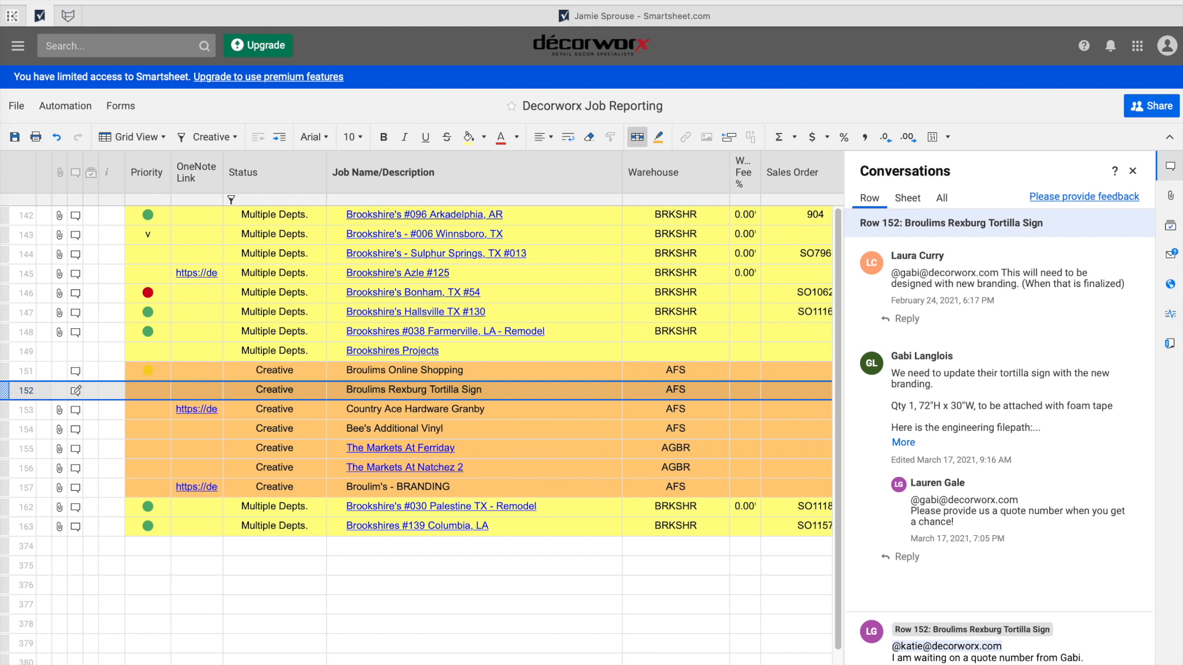
text(Since you are already workin)
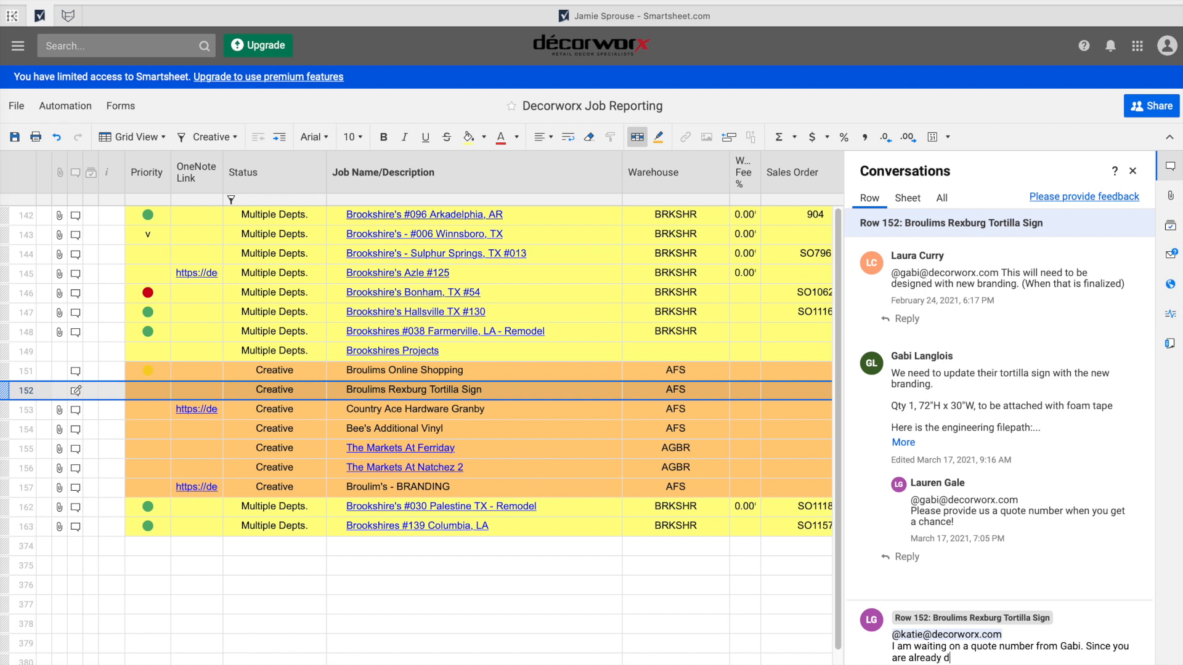
text(g on their branding, this )
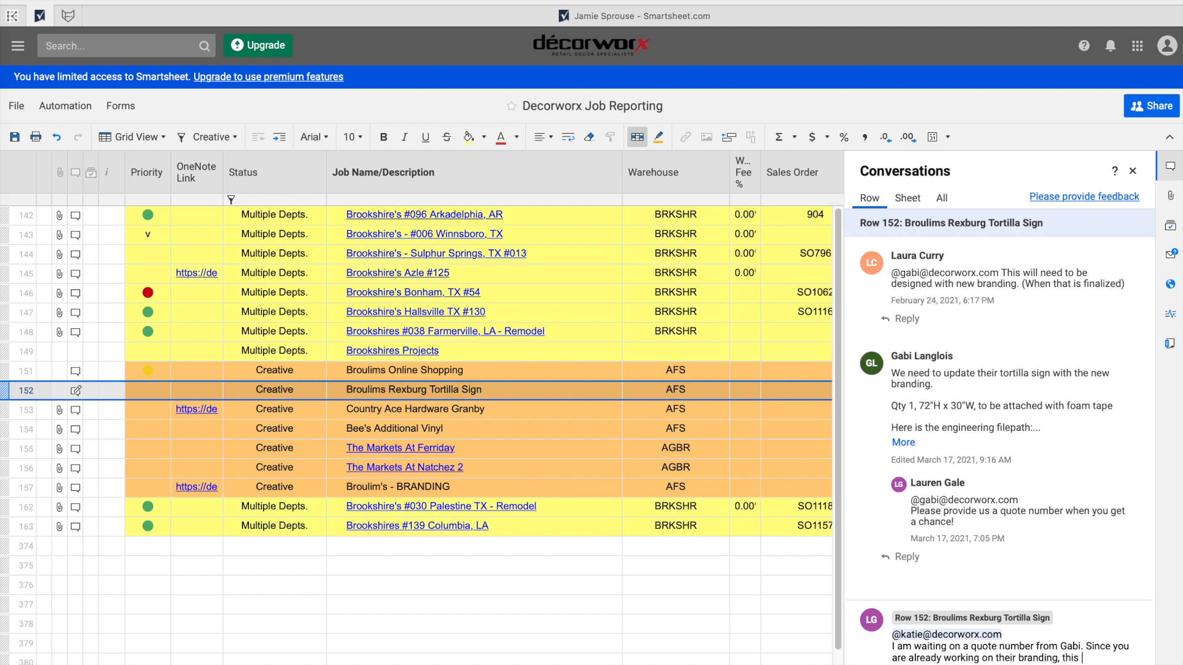
text(will hopefully be a quick job for you.)
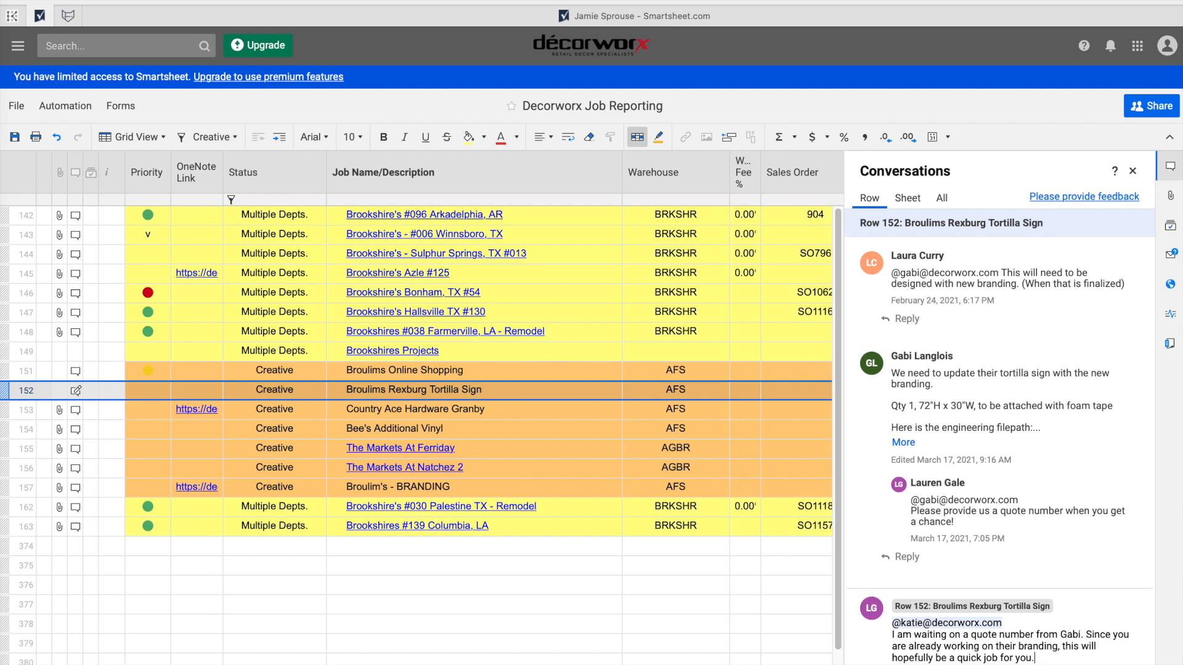
click(912, 443)
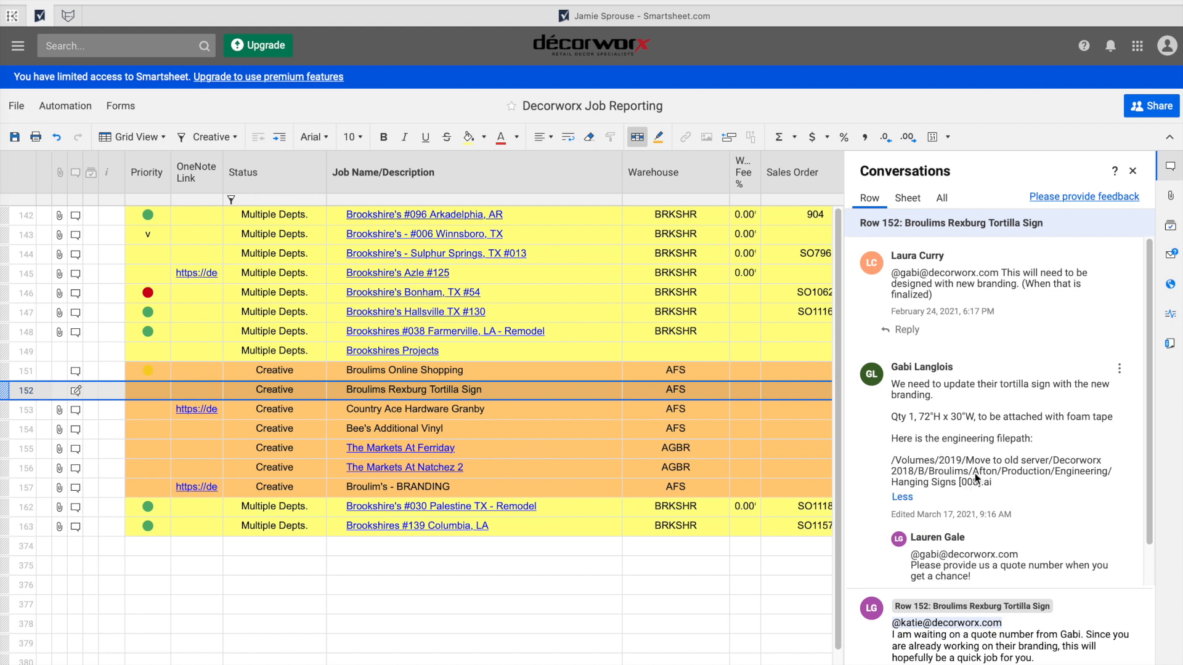
scroll(970, 469, down, 1)
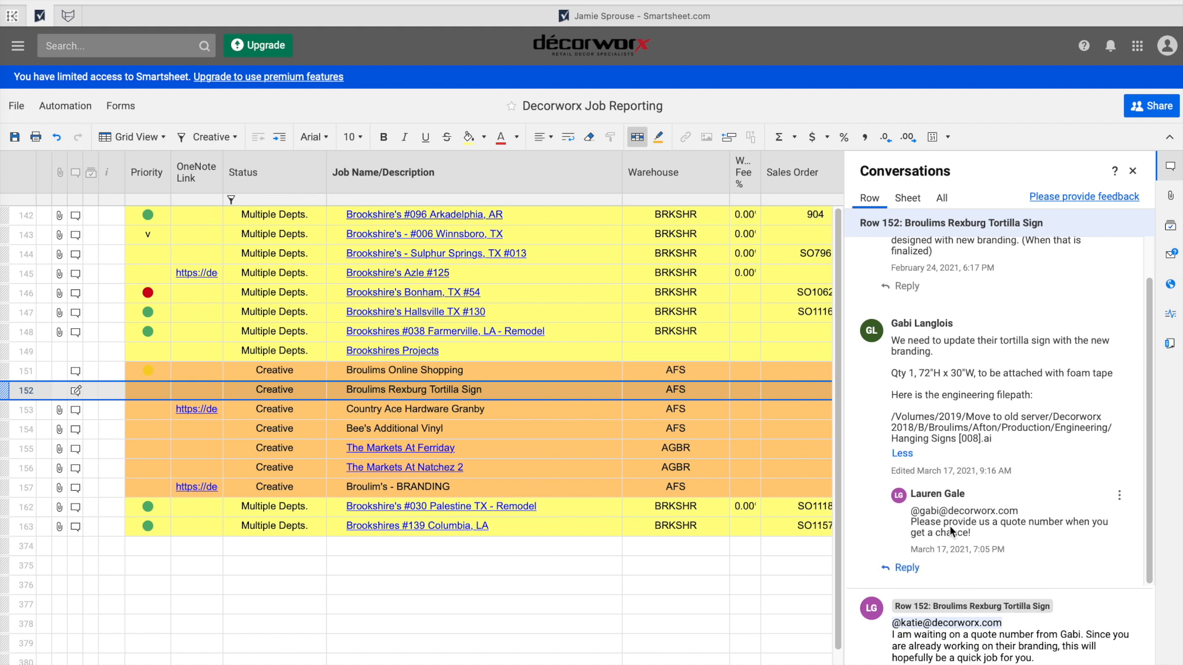
scroll(779, 401, right, 1)
scroll(779, 401, right, 2)
scroll(753, 393, left, 2)
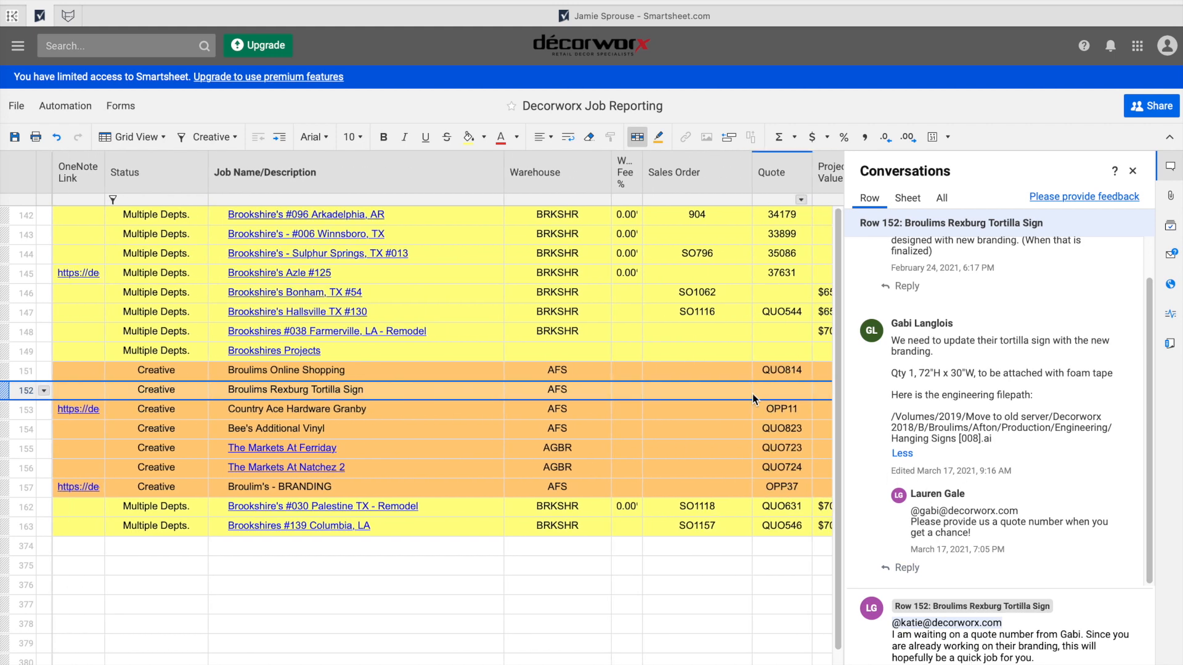